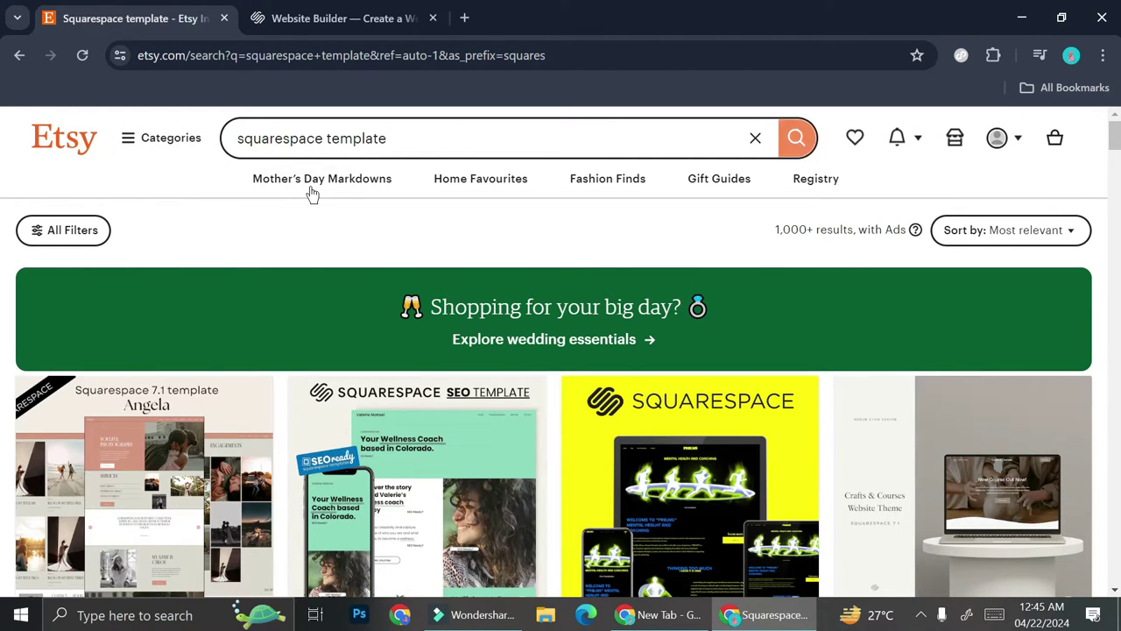
Browse the Etsy search results for Squarespace templates, examining the designs, prices and seller ratings
scroll(313, 193, down, 3)
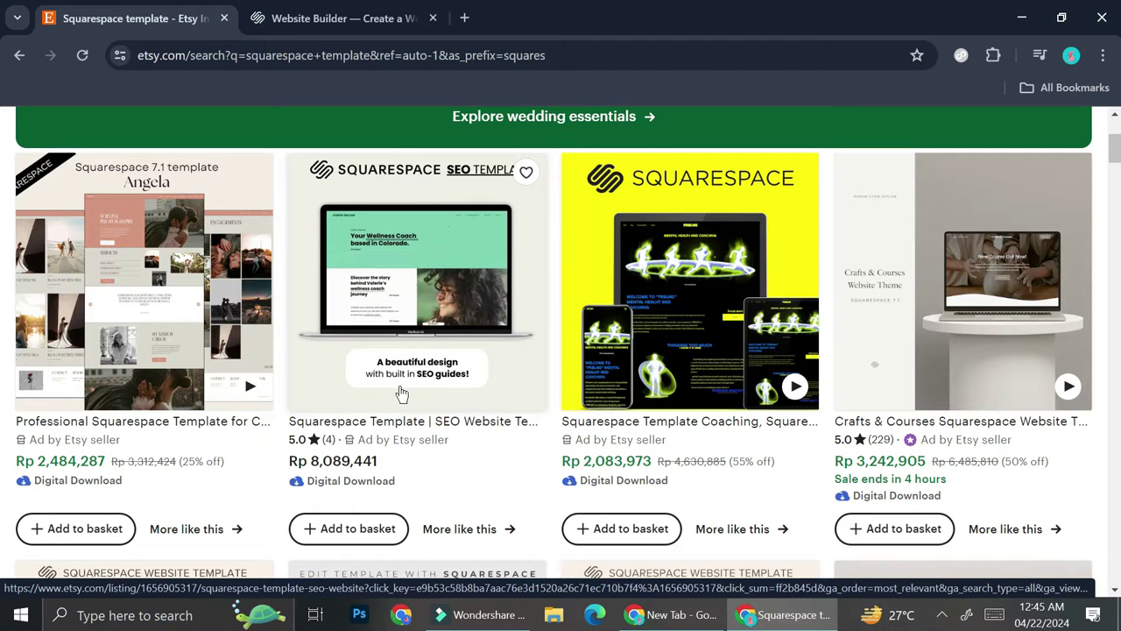
scroll(523, 487, down, 2)
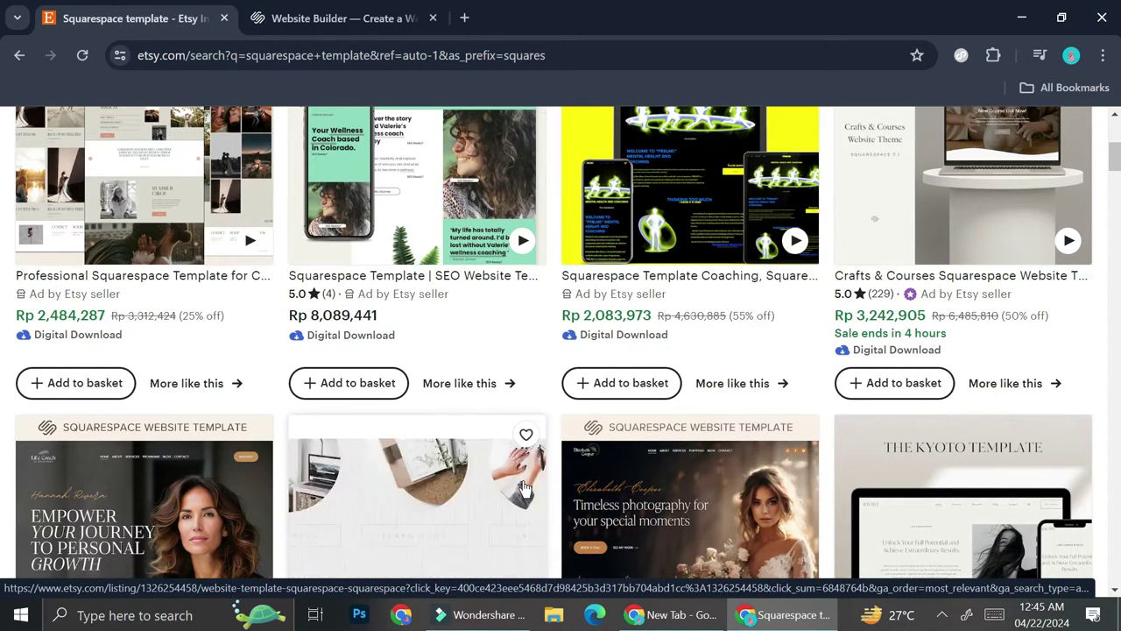
scroll(526, 488, down, 3)
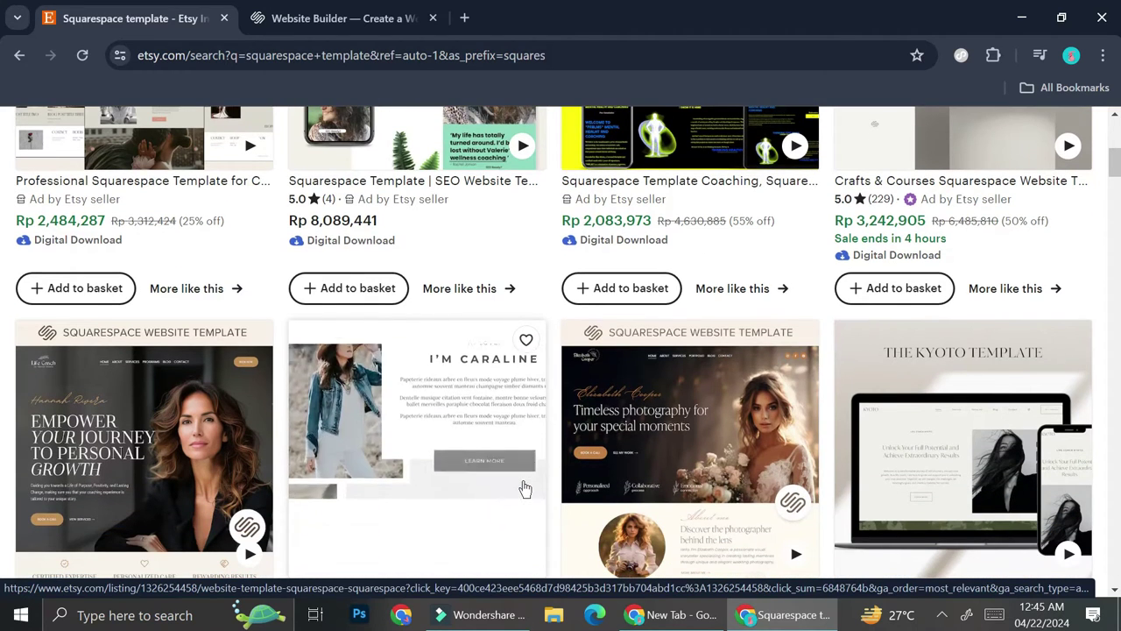
scroll(525, 489, down, 1)
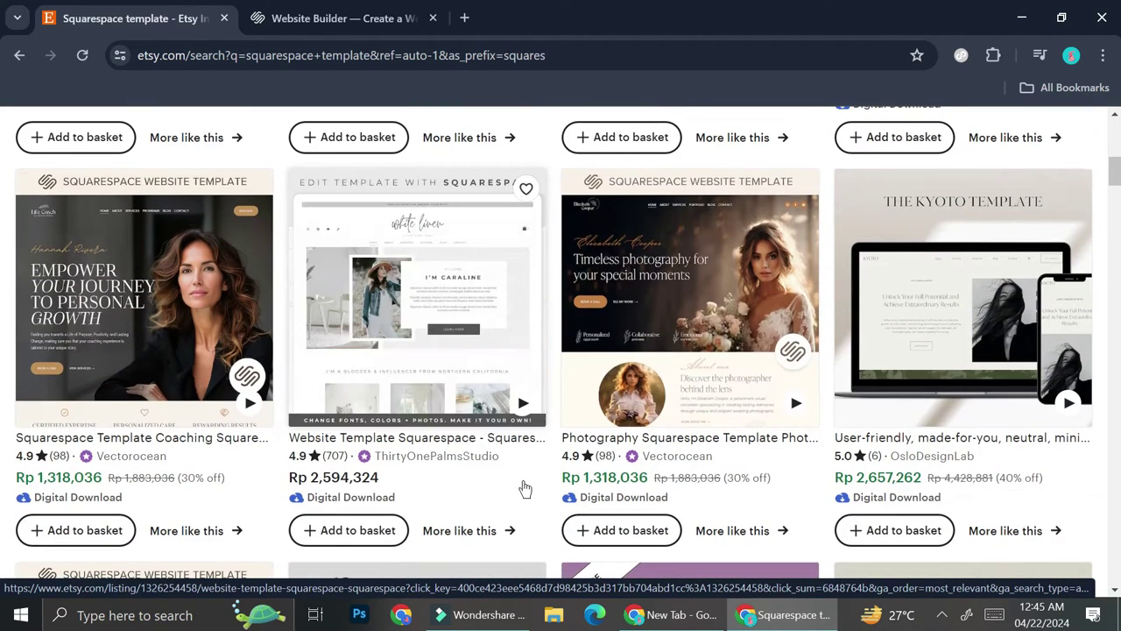
scroll(525, 489, down, 1)
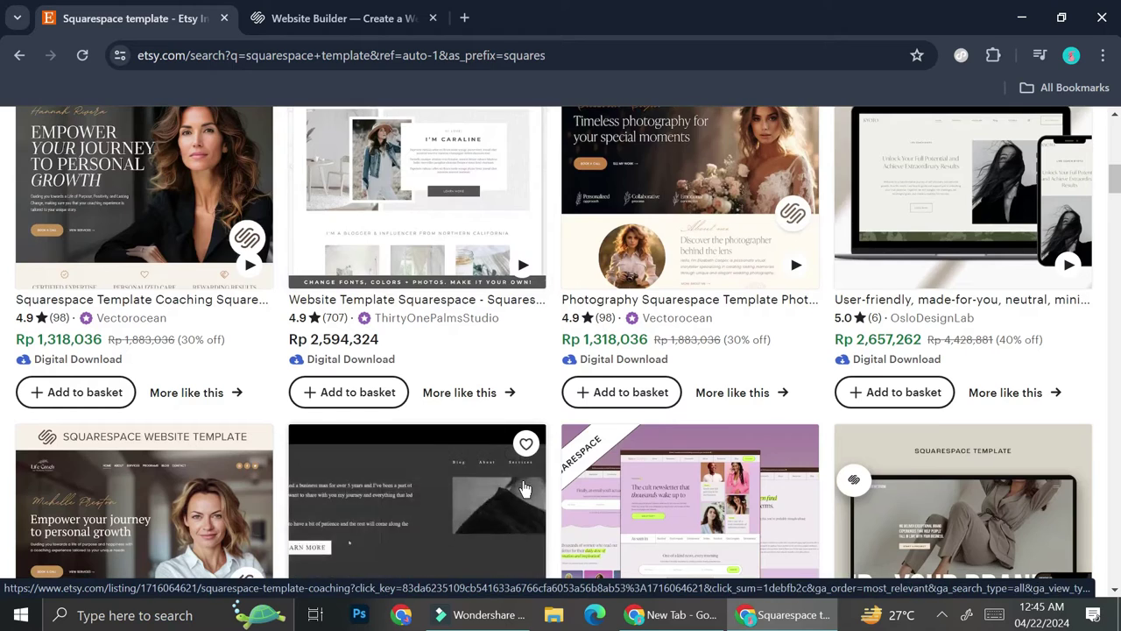
scroll(525, 489, down, 2)
scroll(524, 489, down, 1)
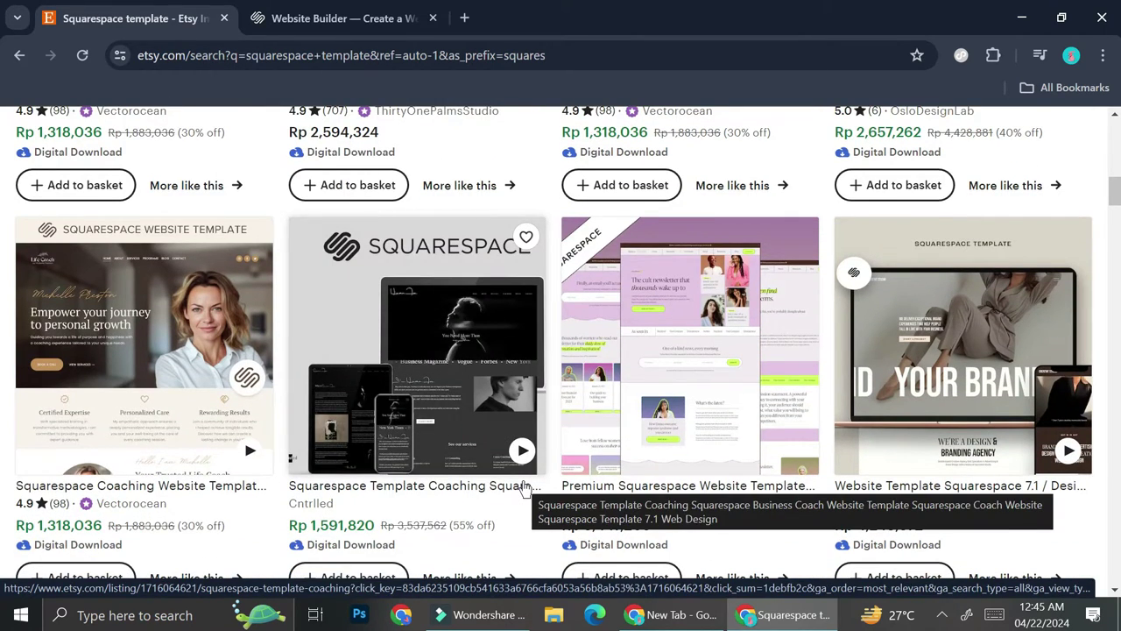
scroll(524, 489, down, 5)
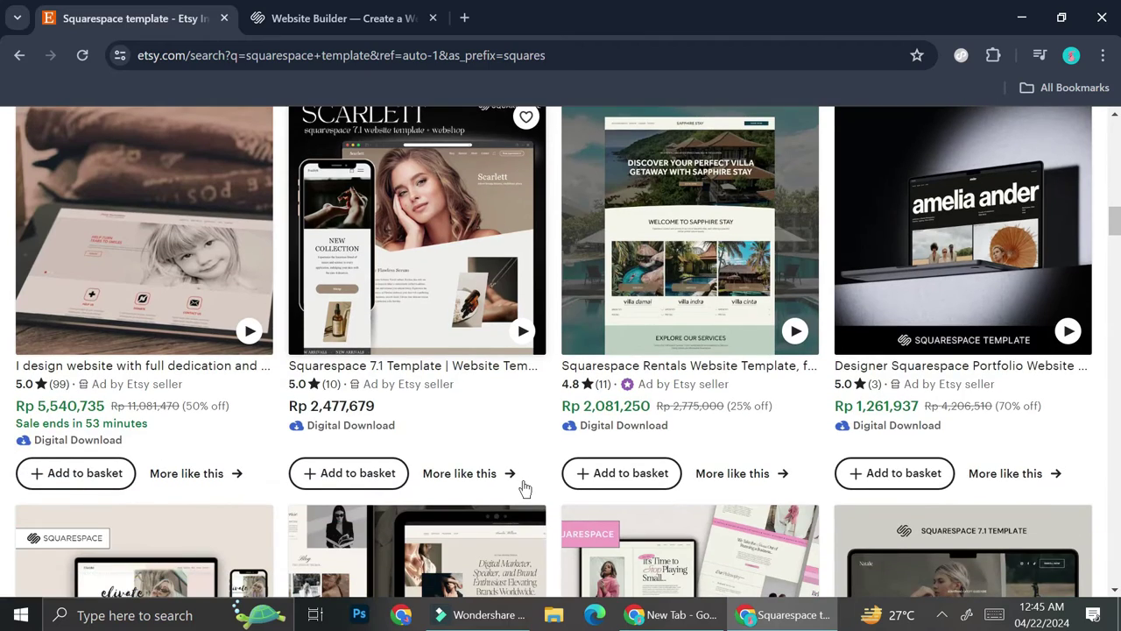
scroll(524, 489, down, 2)
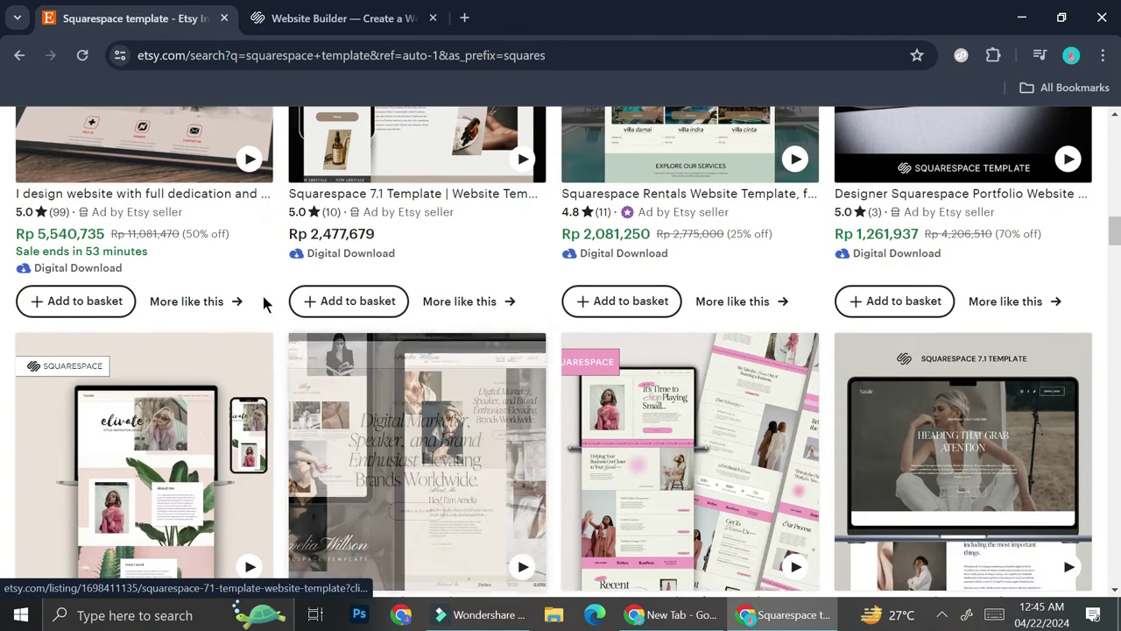
scroll(447, 449, down, 2)
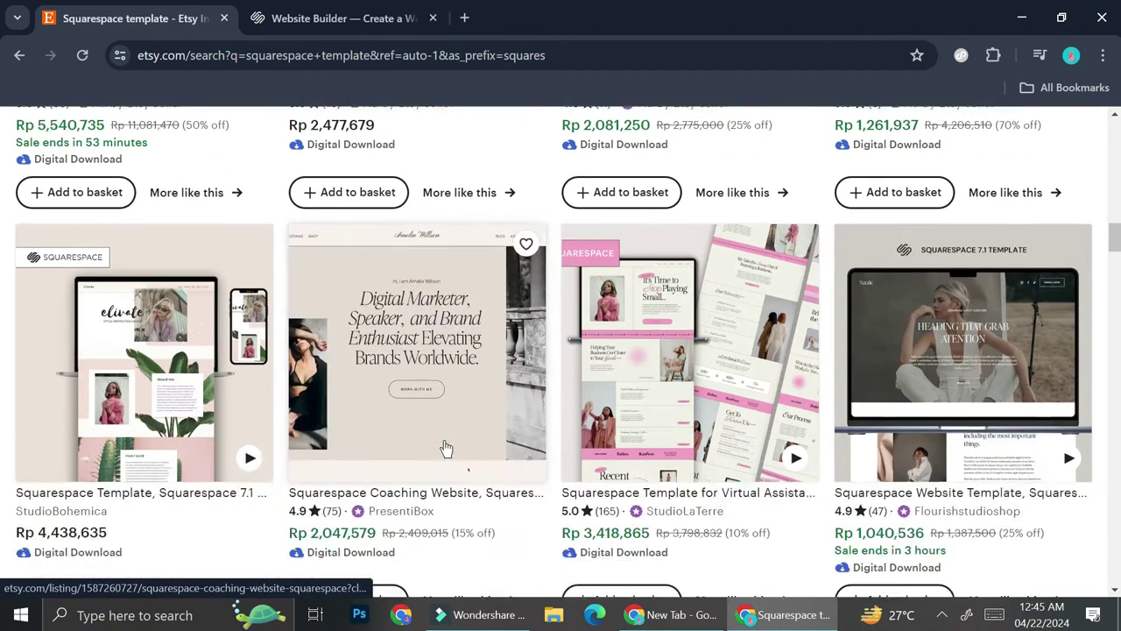
scroll(783, 519, down, 3)
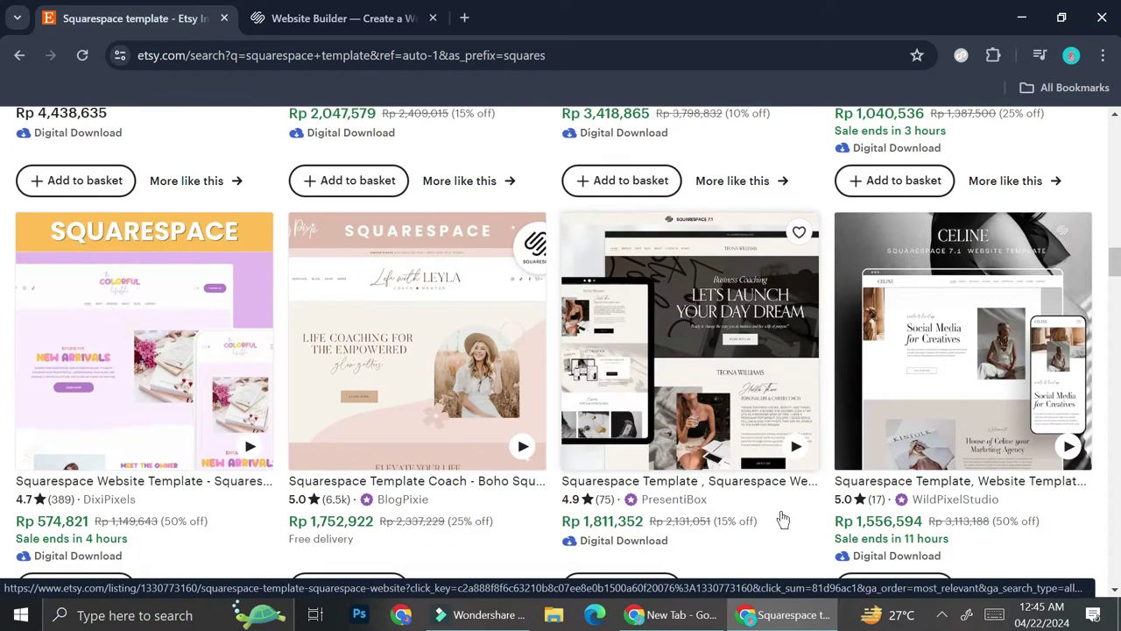
scroll(764, 402, down, 2)
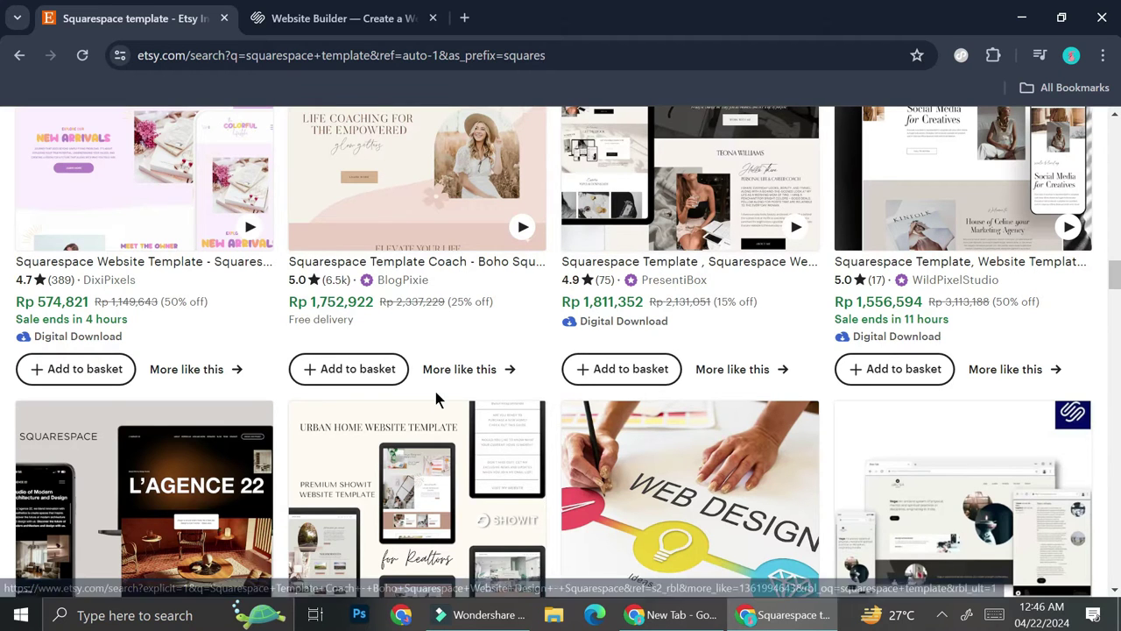
scroll(433, 387, down, 2)
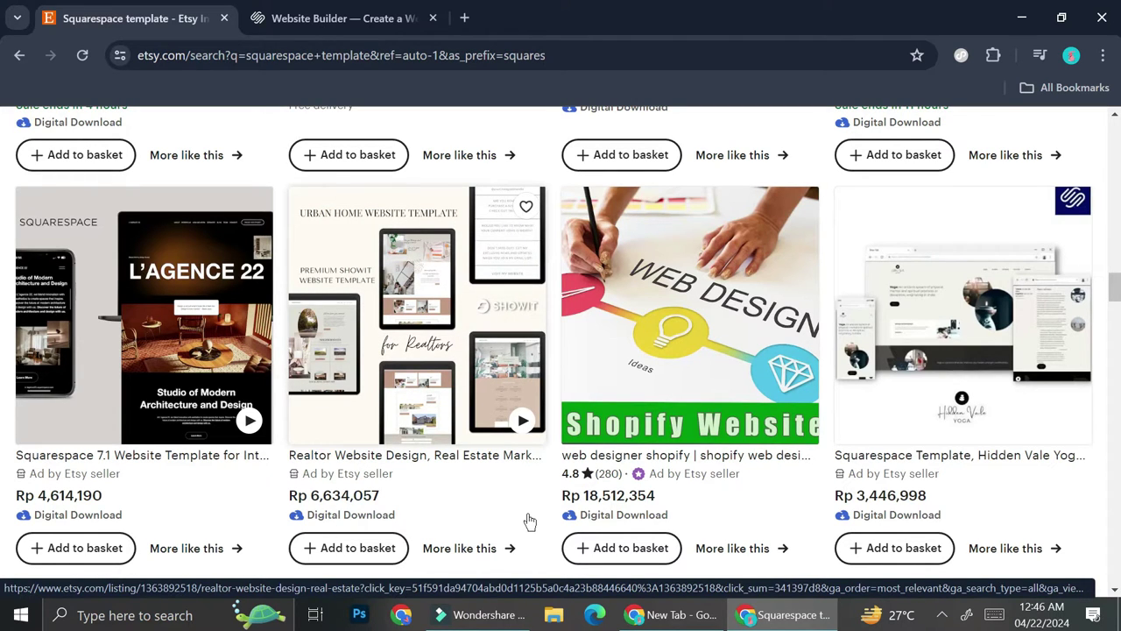
scroll(530, 521, down, 2)
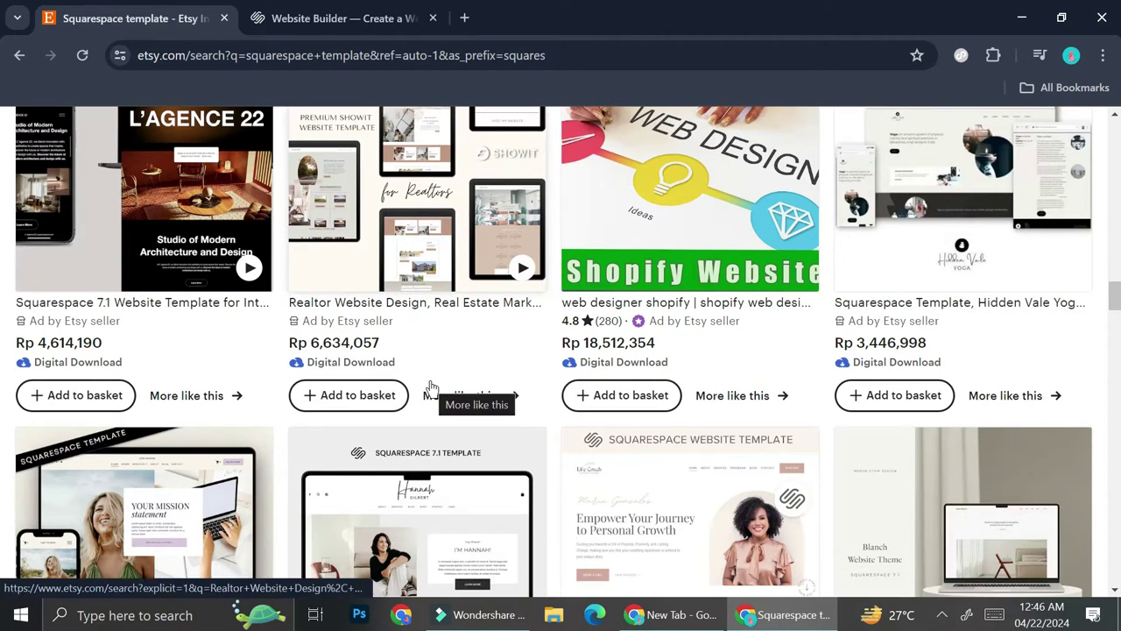
scroll(433, 391, up, 4)
scroll(430, 383, up, 5)
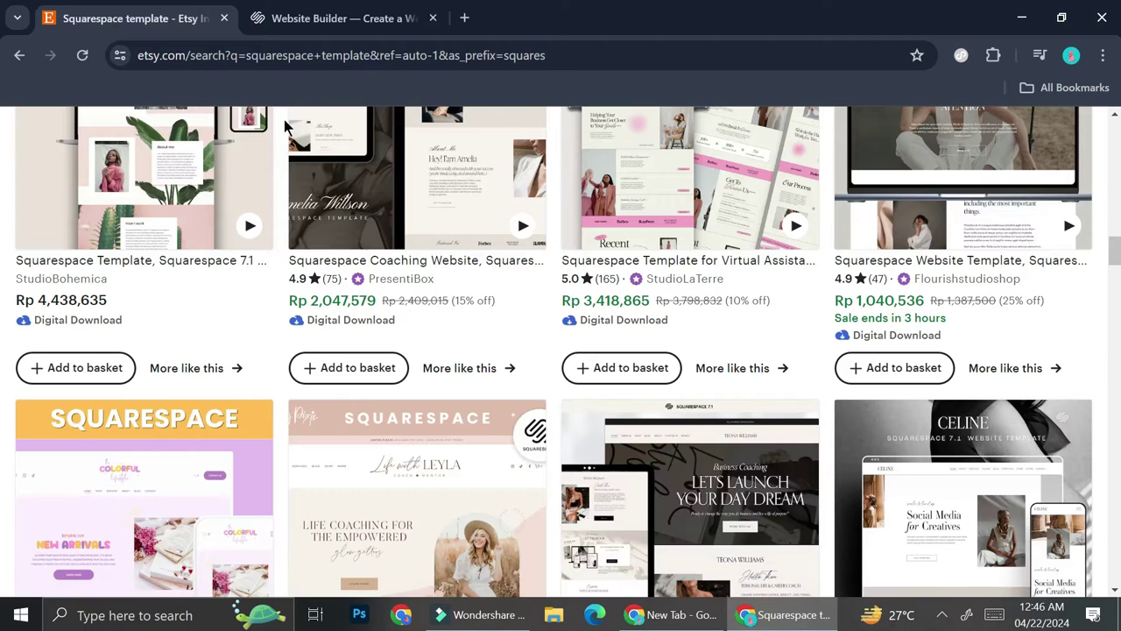
Switch to the Squarespace site, log in to the account dashboard and start creating a new website
click(369, 10)
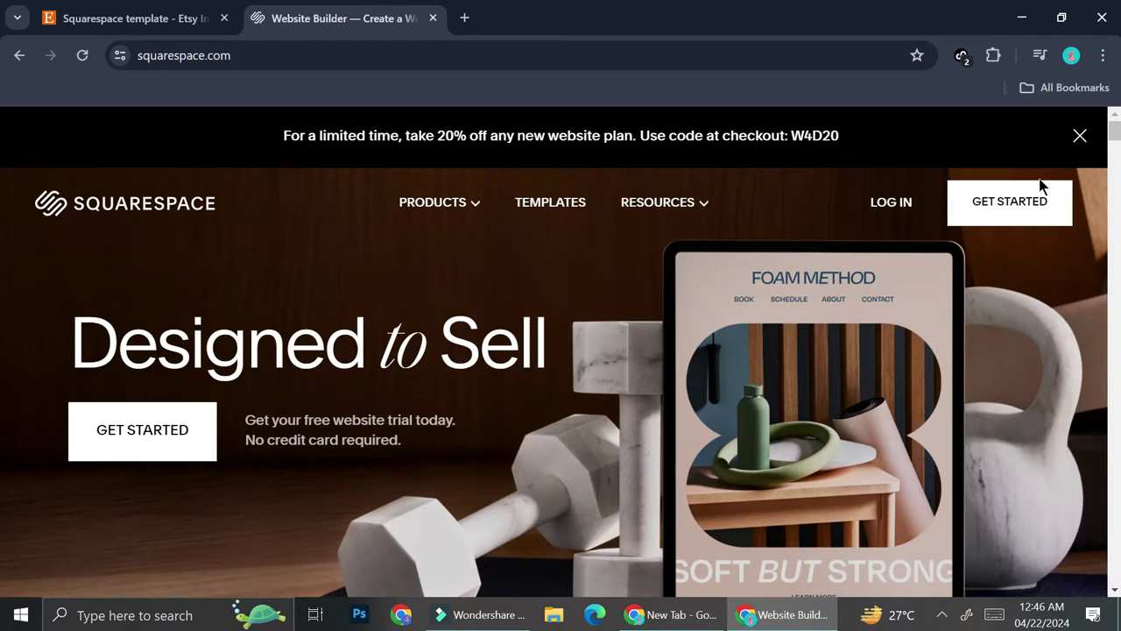
click(890, 210)
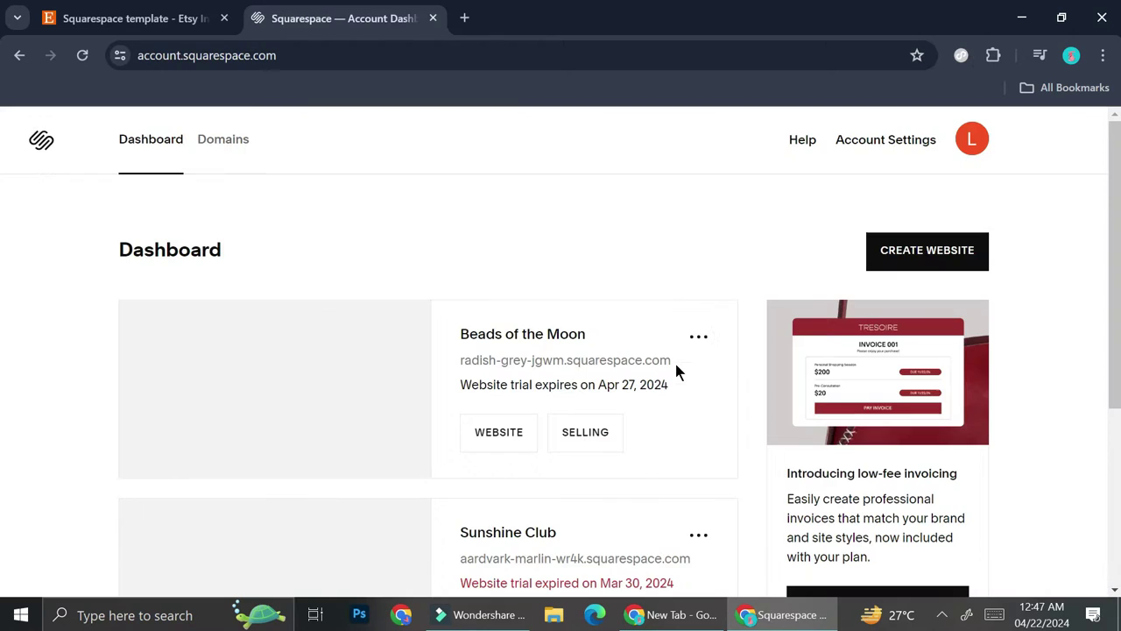
scroll(570, 348, down, 1)
scroll(571, 347, up, 1)
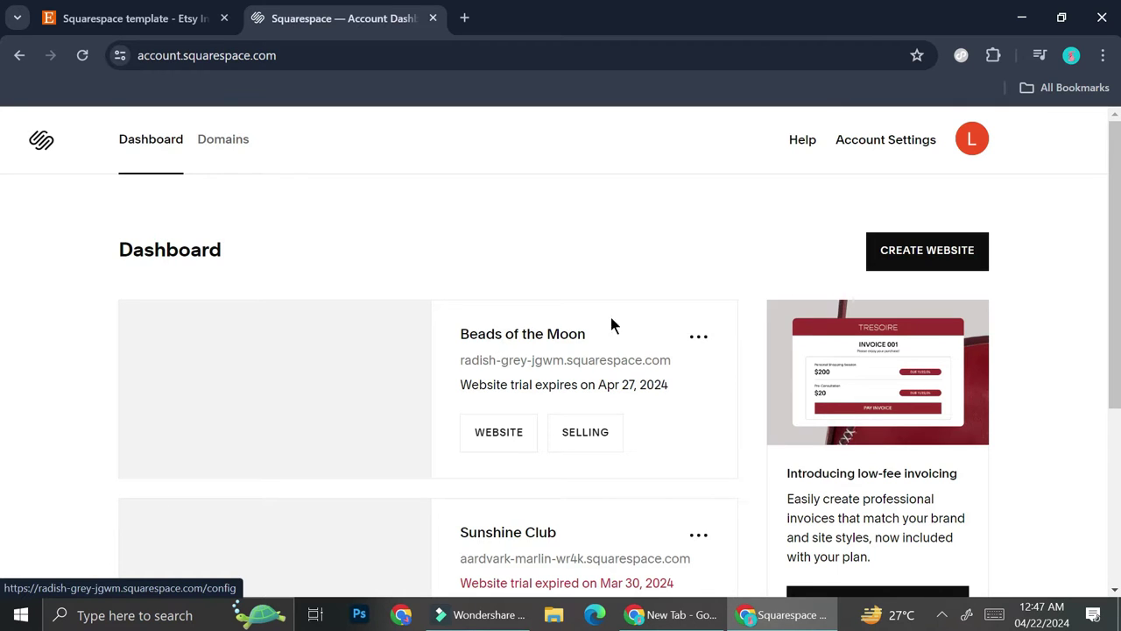
click(919, 260)
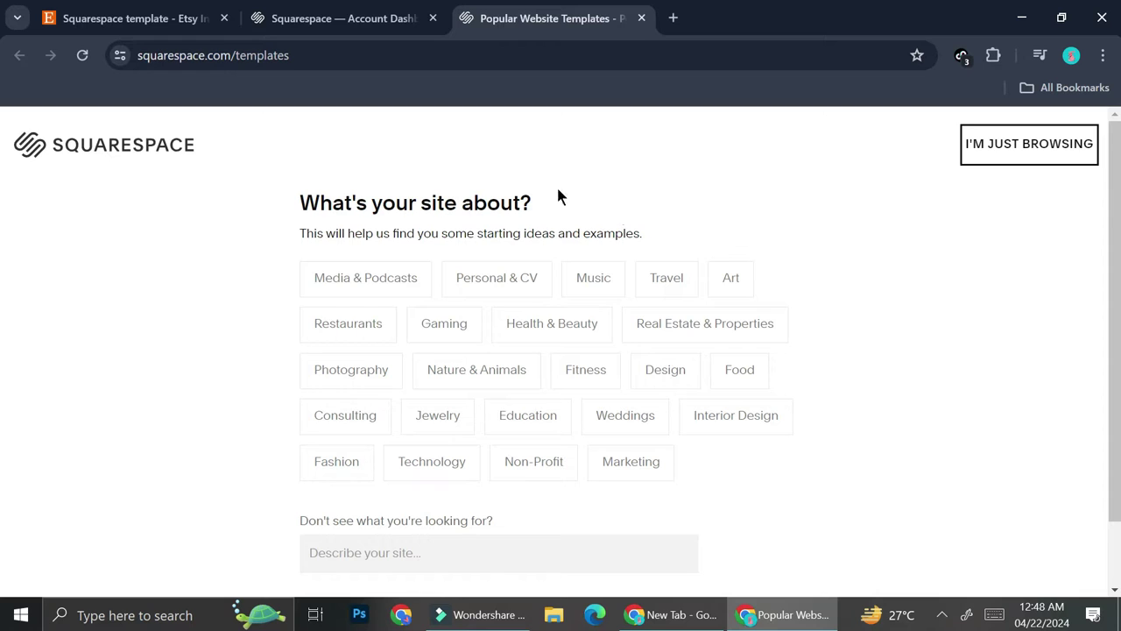
Choose Fashion as the site's topic and skip the question about top goals
scroll(721, 341, down, 1)
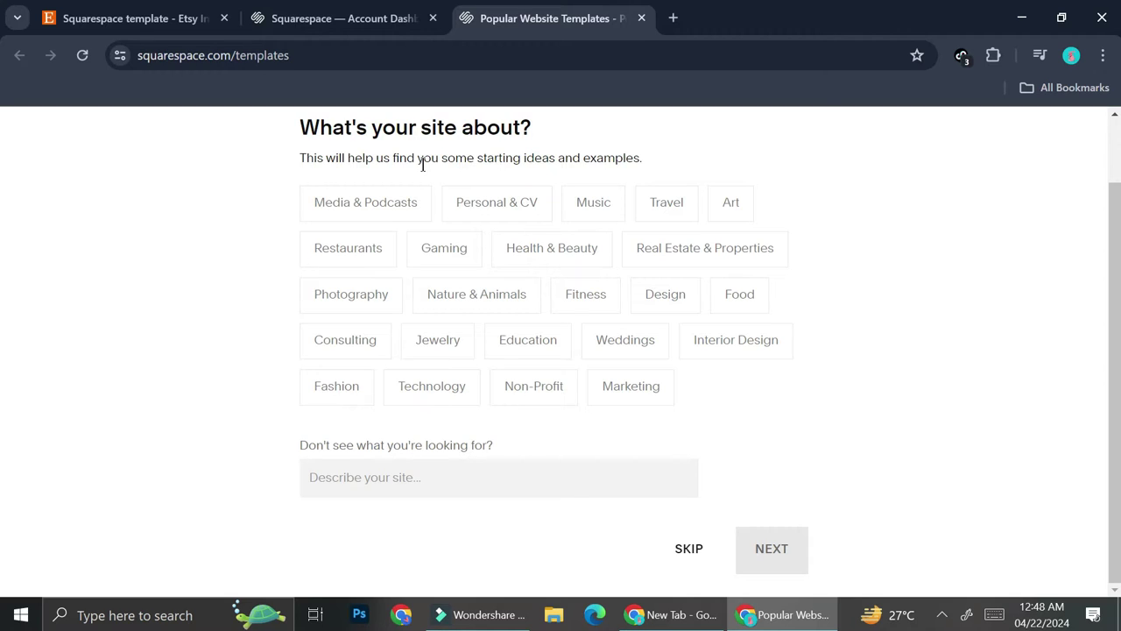
click(322, 386)
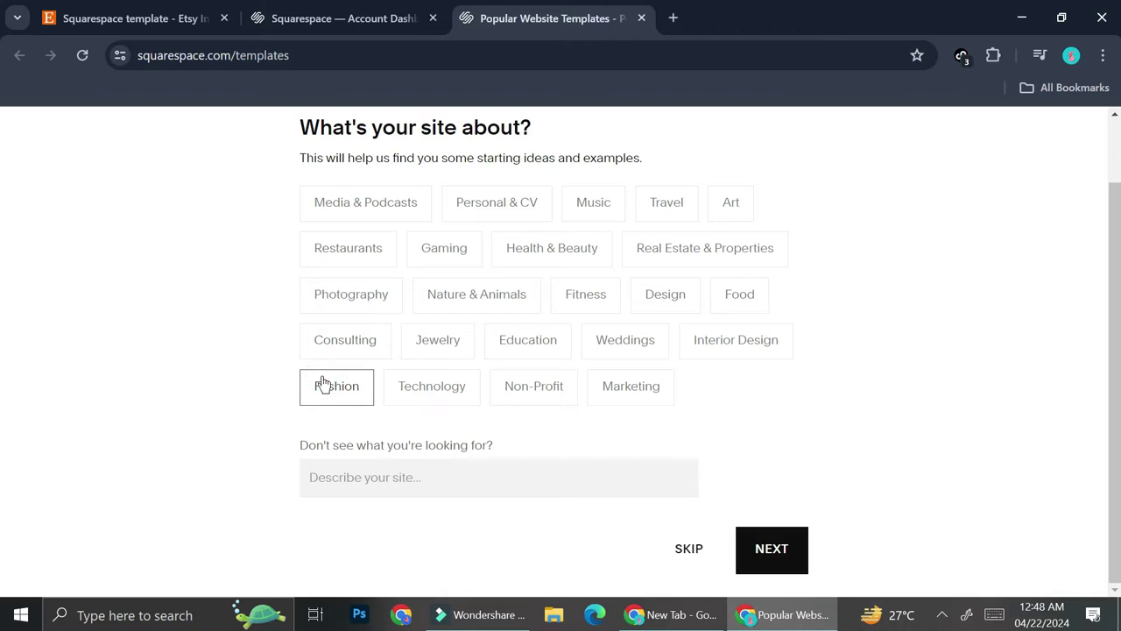
click(789, 546)
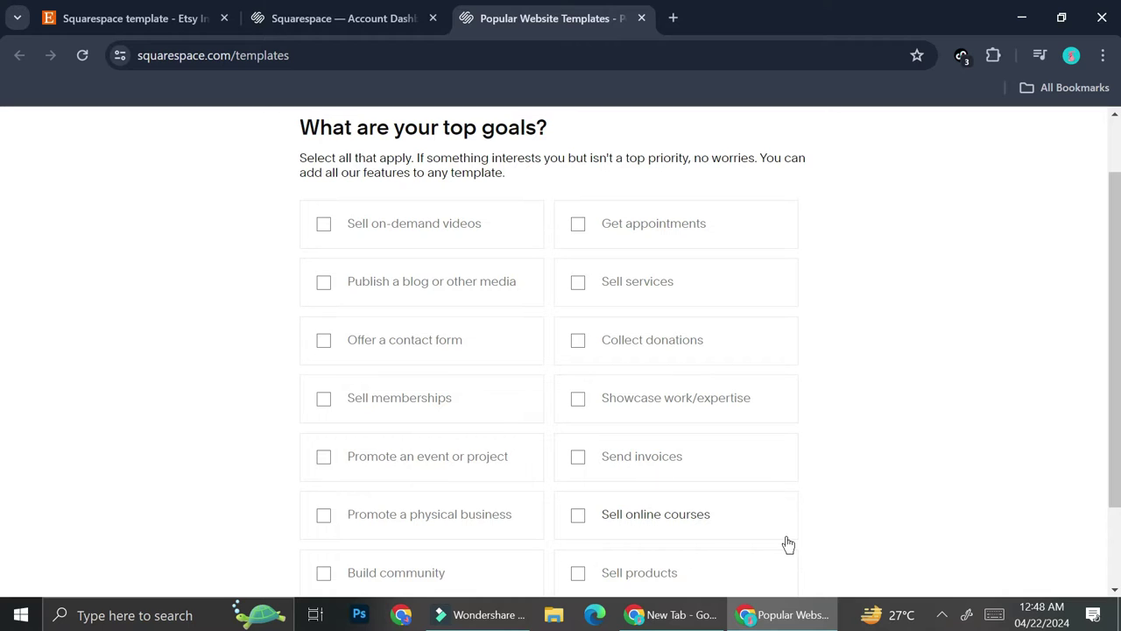
scroll(475, 233, down, 2)
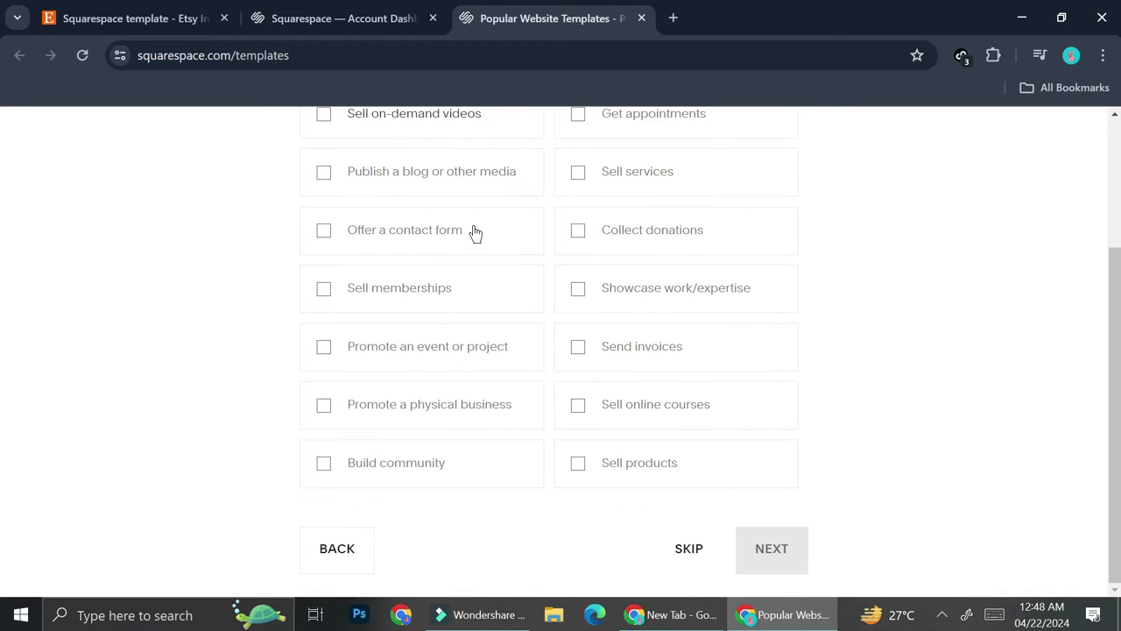
click(680, 550)
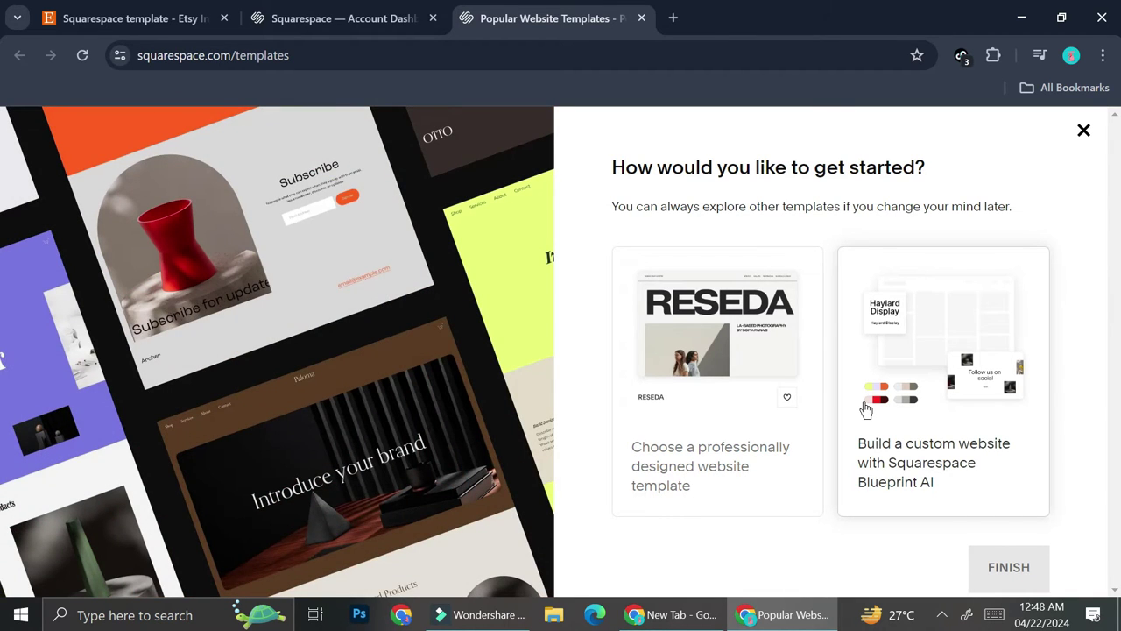
Choose to build a custom website with Squarespace Blueprint AI and title the site "Fashion Stuff"
click(894, 341)
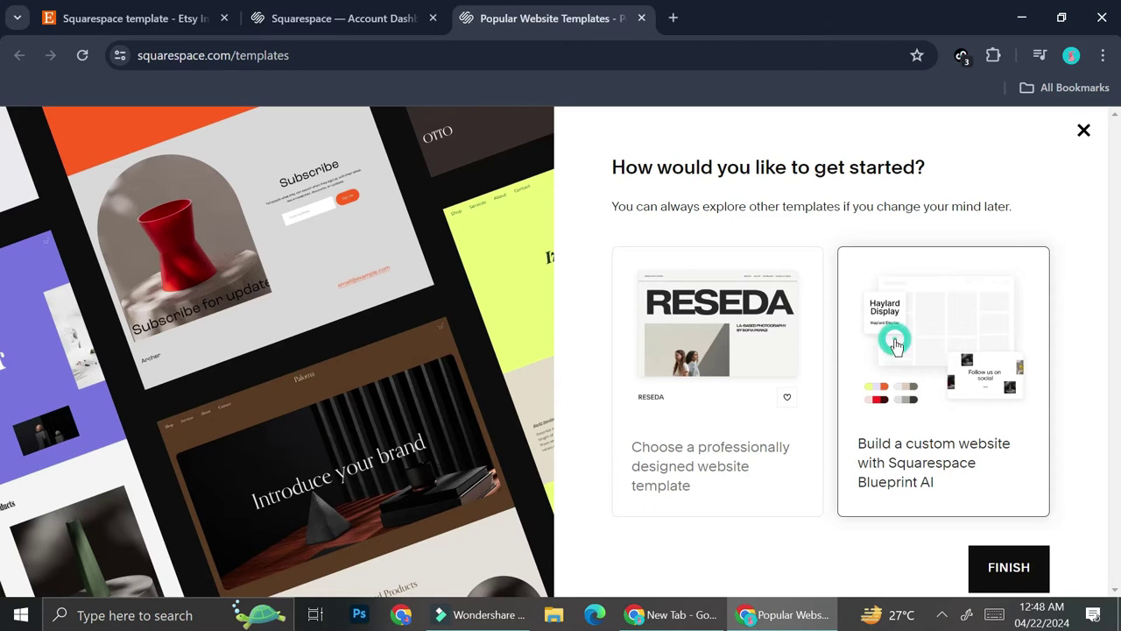
click(1000, 556)
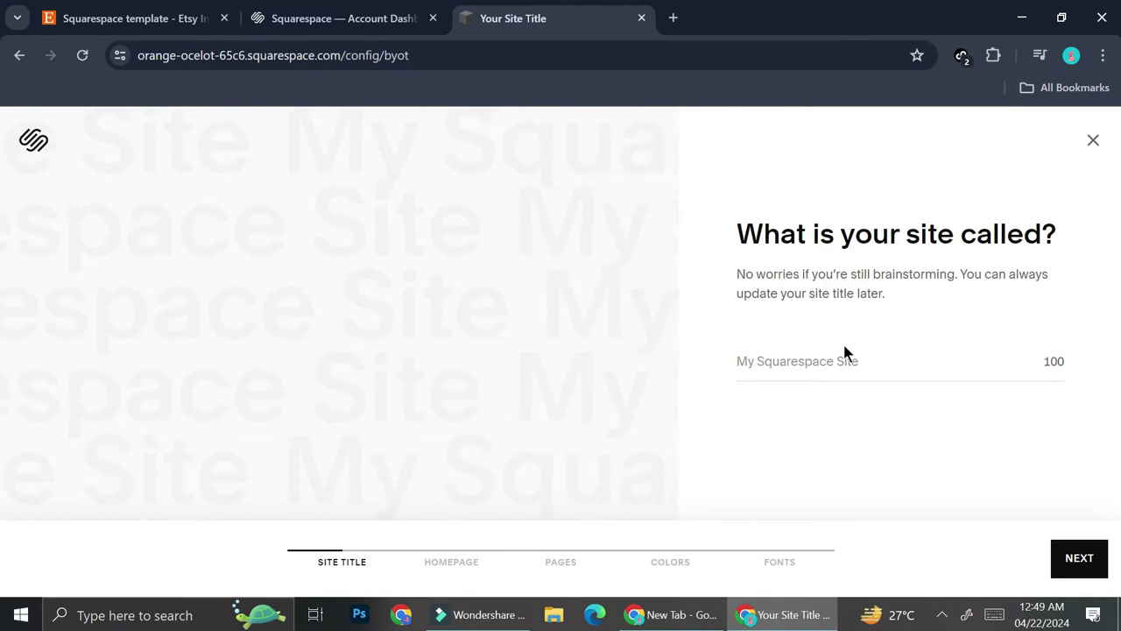
click(833, 361)
text(Fashion Stuff)
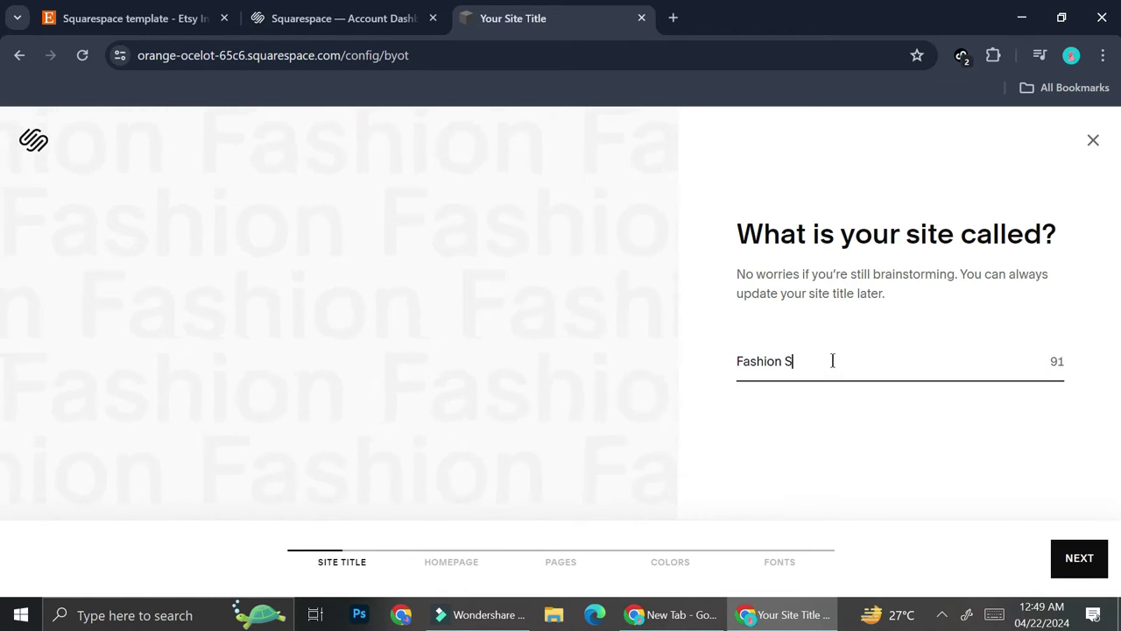
click(1102, 565)
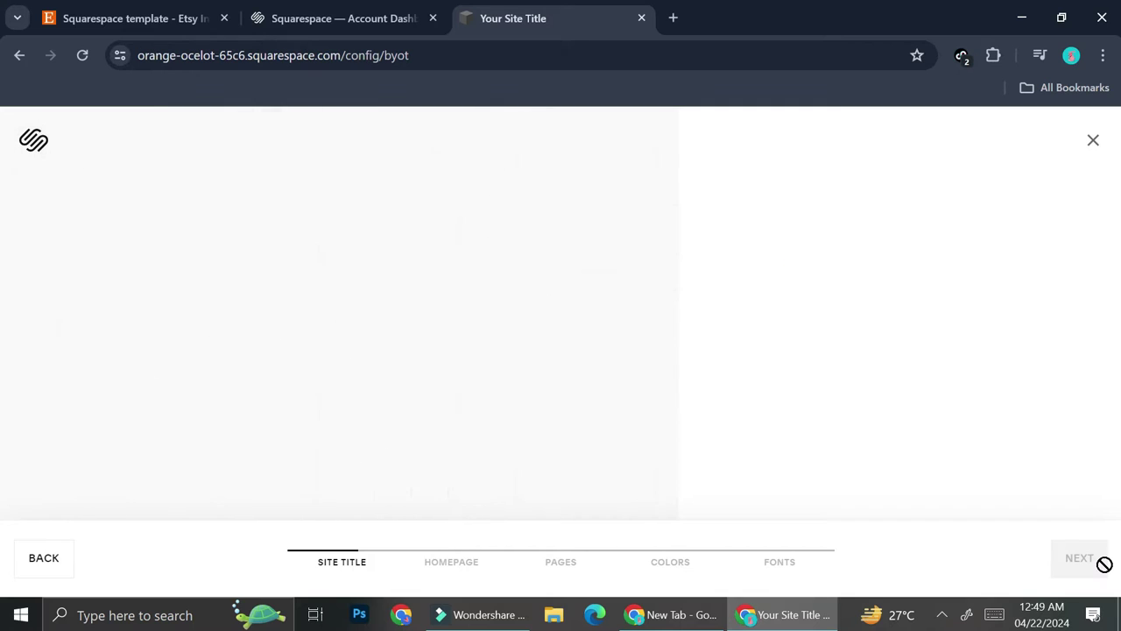
Review the available homepage sections and add the recommended Intro section
scroll(908, 460, down, 2)
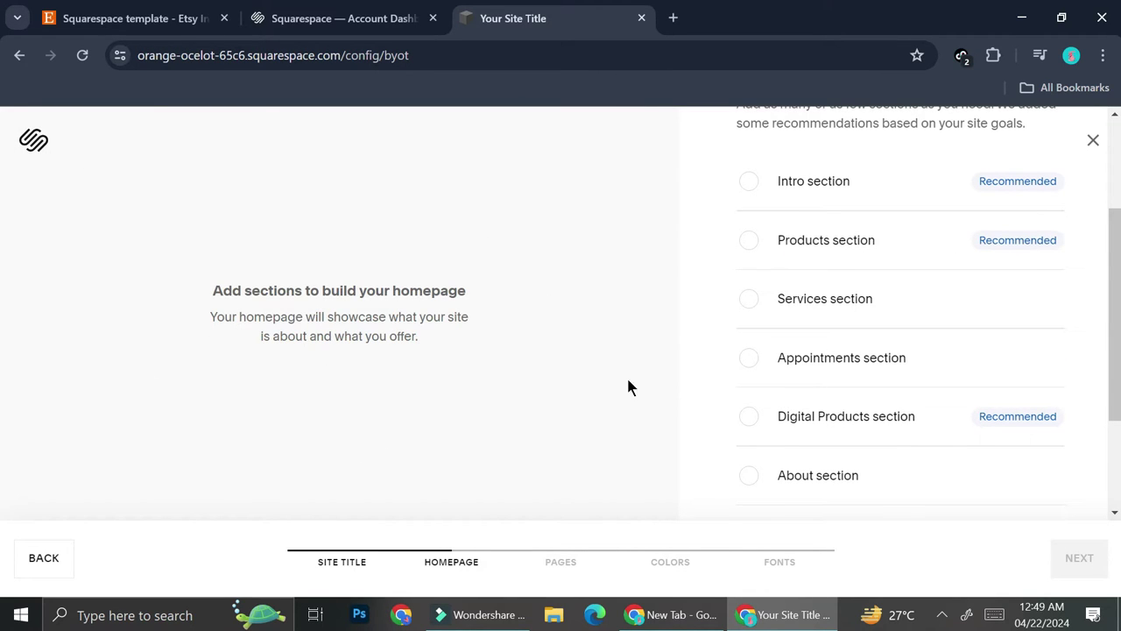
scroll(725, 368, up, 1)
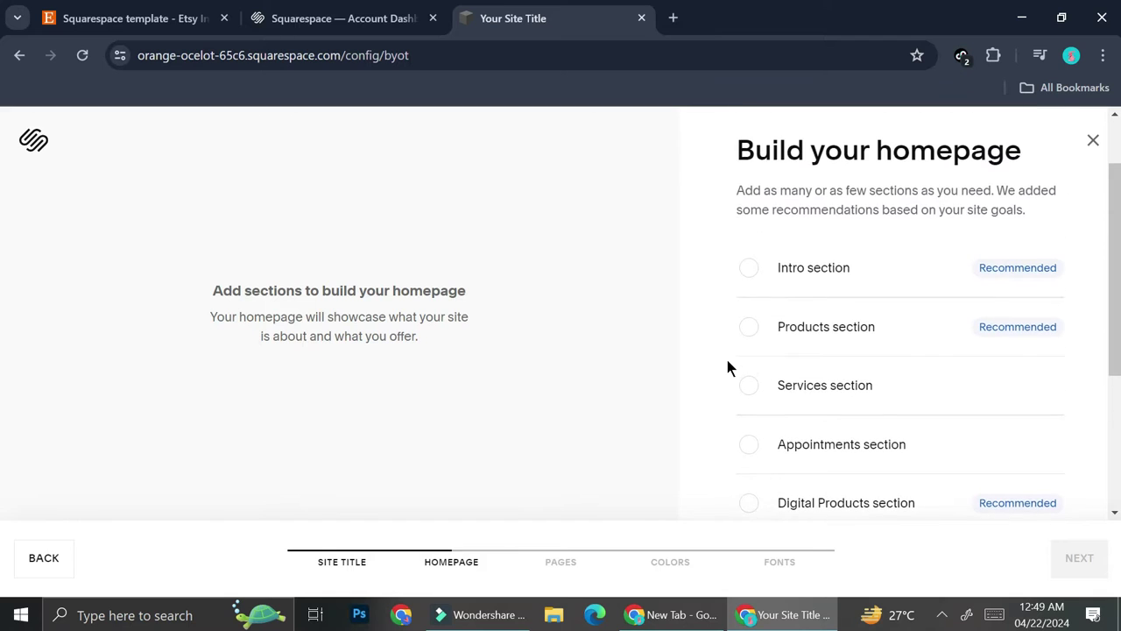
scroll(815, 325, down, 3)
scroll(863, 274, up, 1)
scroll(863, 274, up, 2)
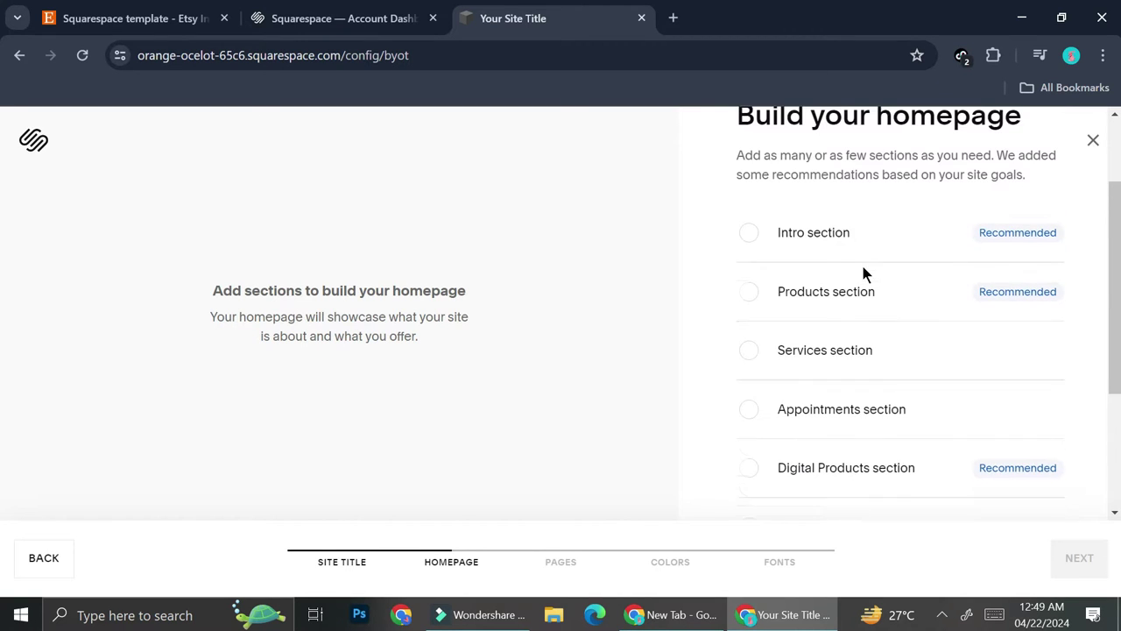
click(750, 245)
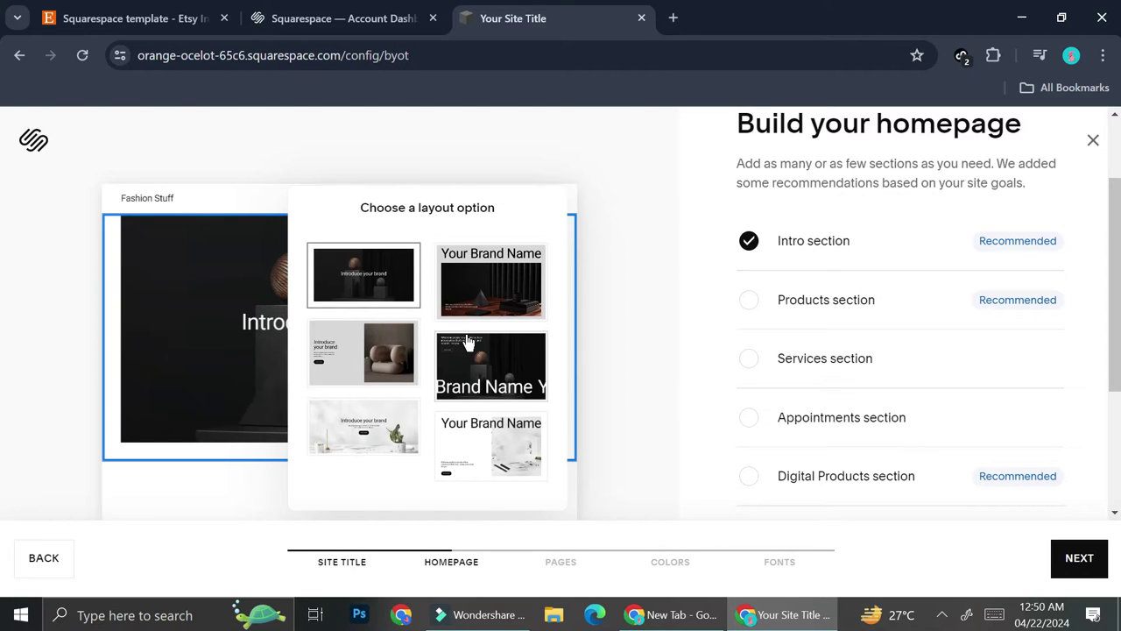
Try several Intro section layouts and select the white one with a large "Your Brand Name" heading above a light still-life image
click(473, 340)
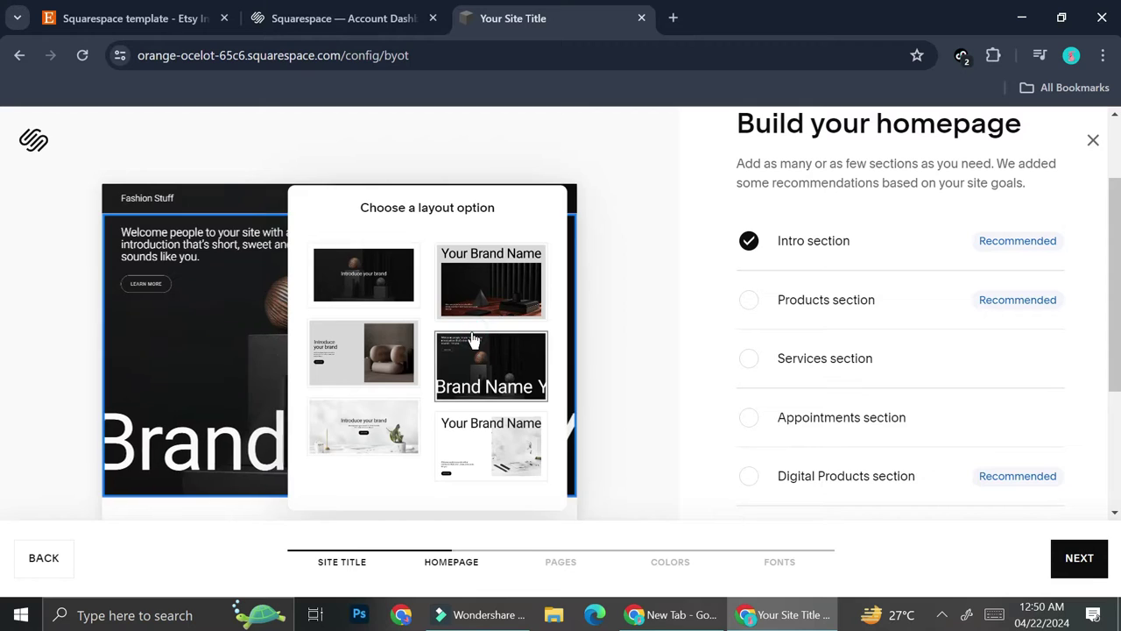
click(499, 438)
double_click(484, 365)
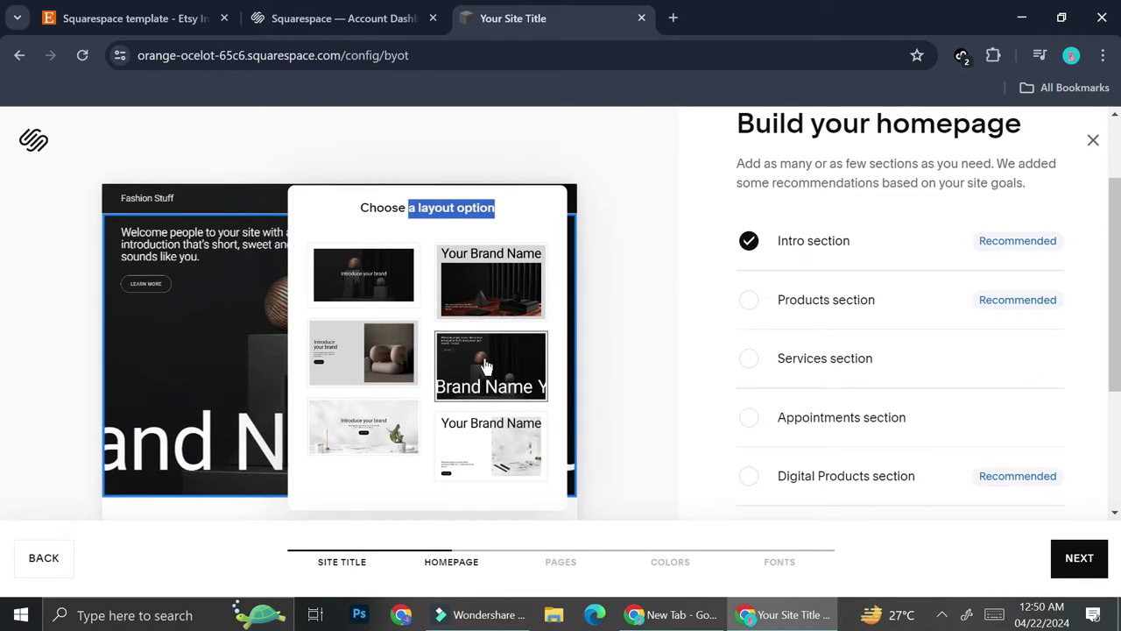
click(377, 425)
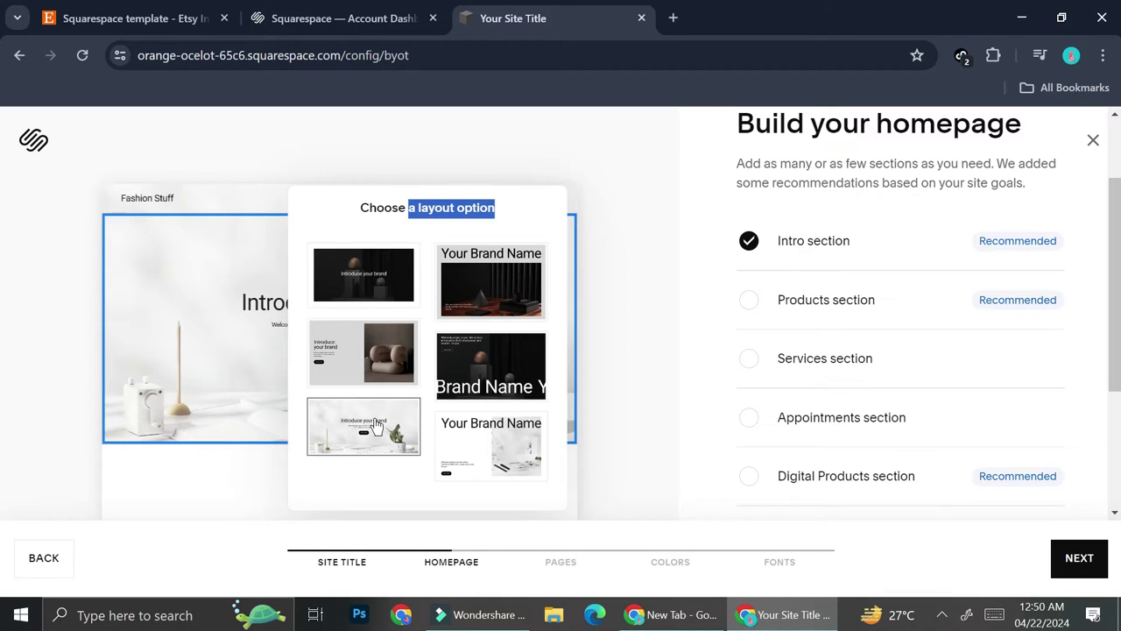
click(460, 441)
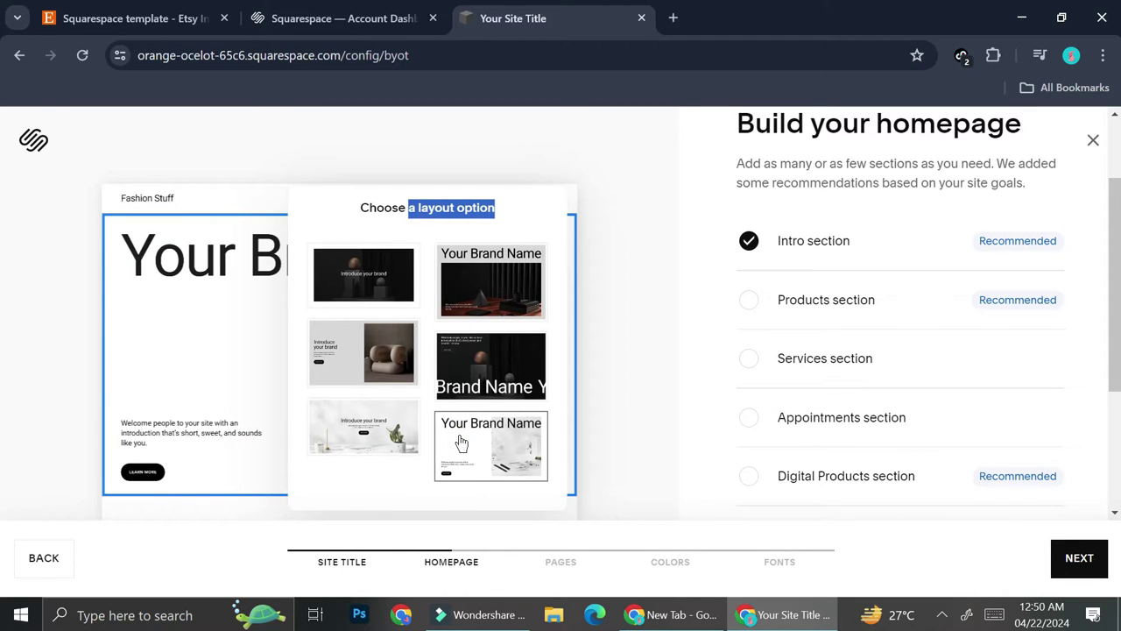
Switch the Intro section to the dark layout with the oversized brand name, and add the Social and About sections to the homepage
click(476, 383)
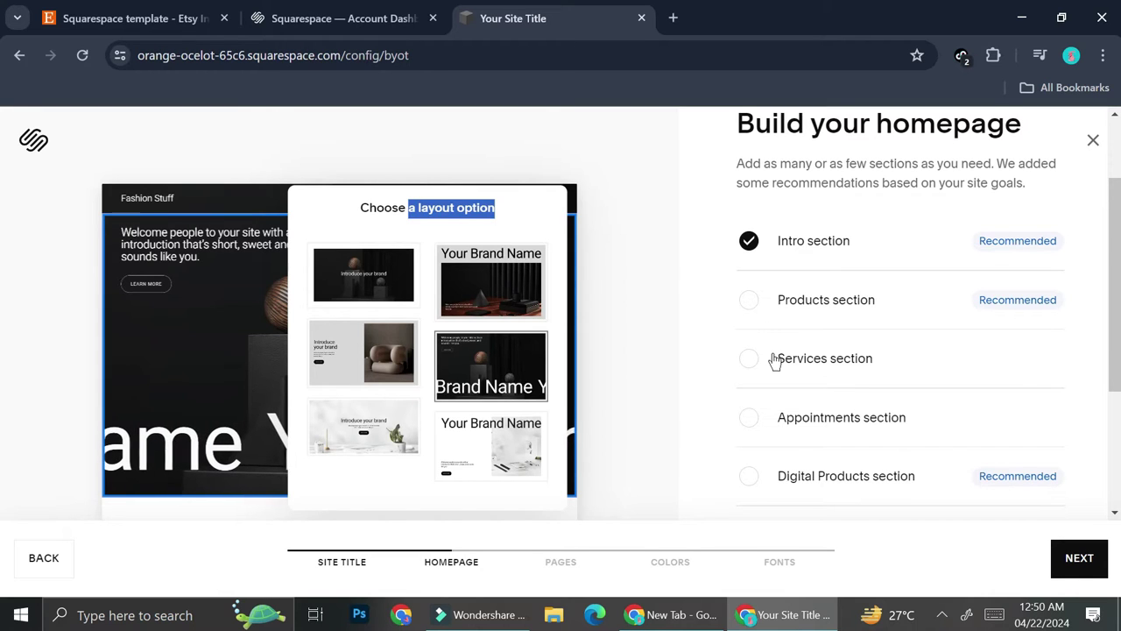
scroll(773, 364, down, 5)
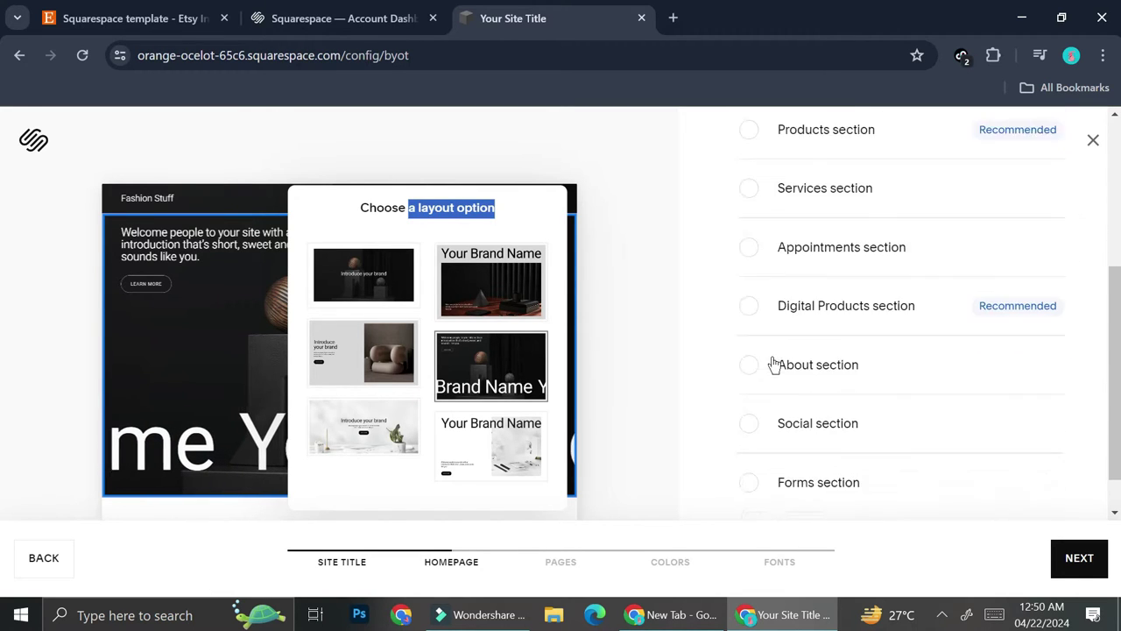
click(768, 375)
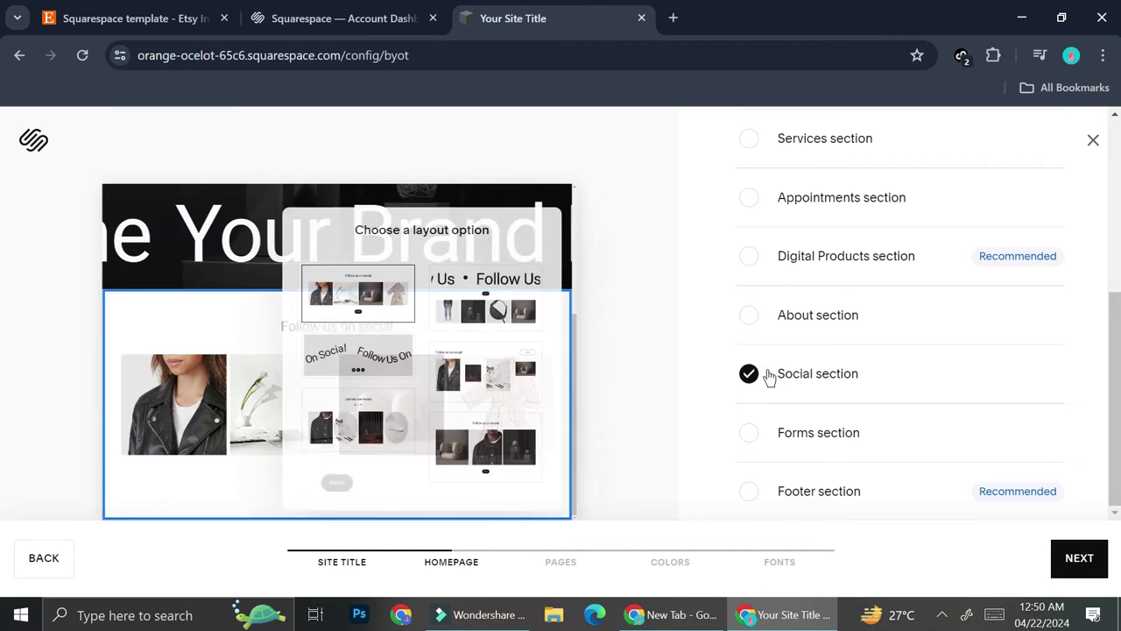
click(747, 320)
Add the Products section with the layout of three large product images side by side, and continue to the page selection
scroll(748, 311, up, 3)
click(748, 304)
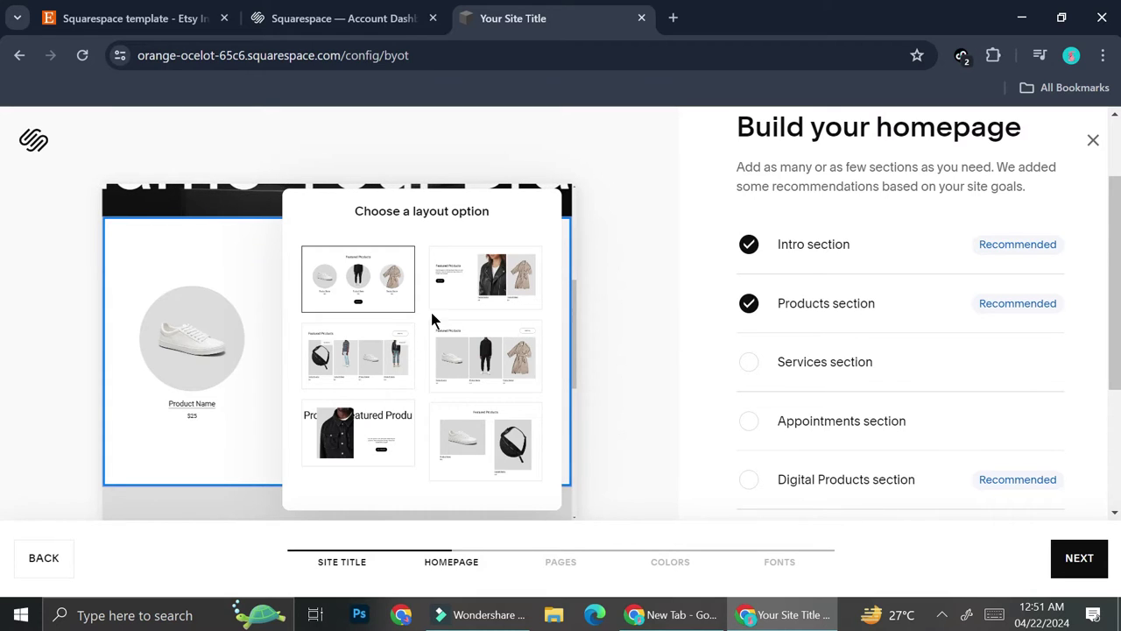
click(443, 361)
click(1079, 558)
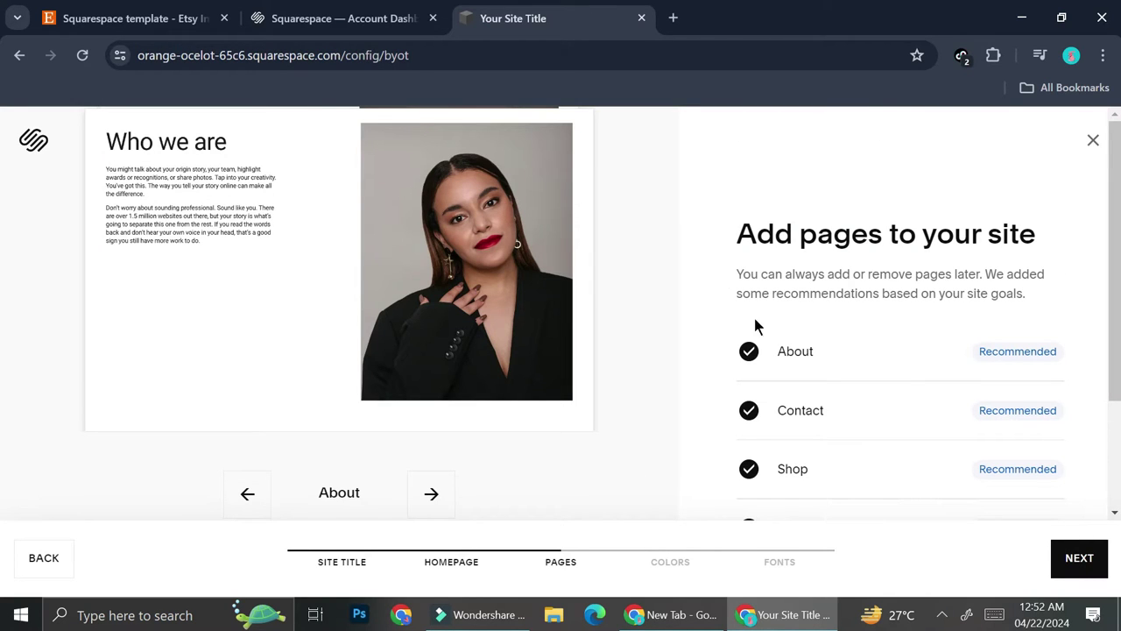
Preview the recommended pages and accept About, Contact, Shop and Course for the site
scroll(838, 438, down, 2)
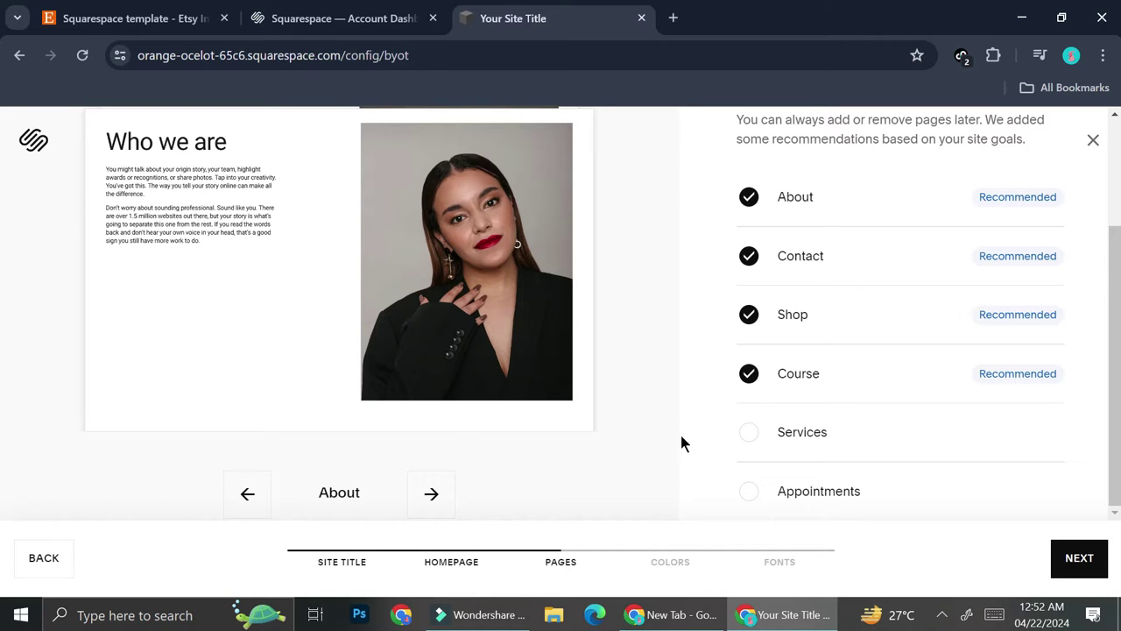
click(451, 482)
click(453, 485)
click(451, 484)
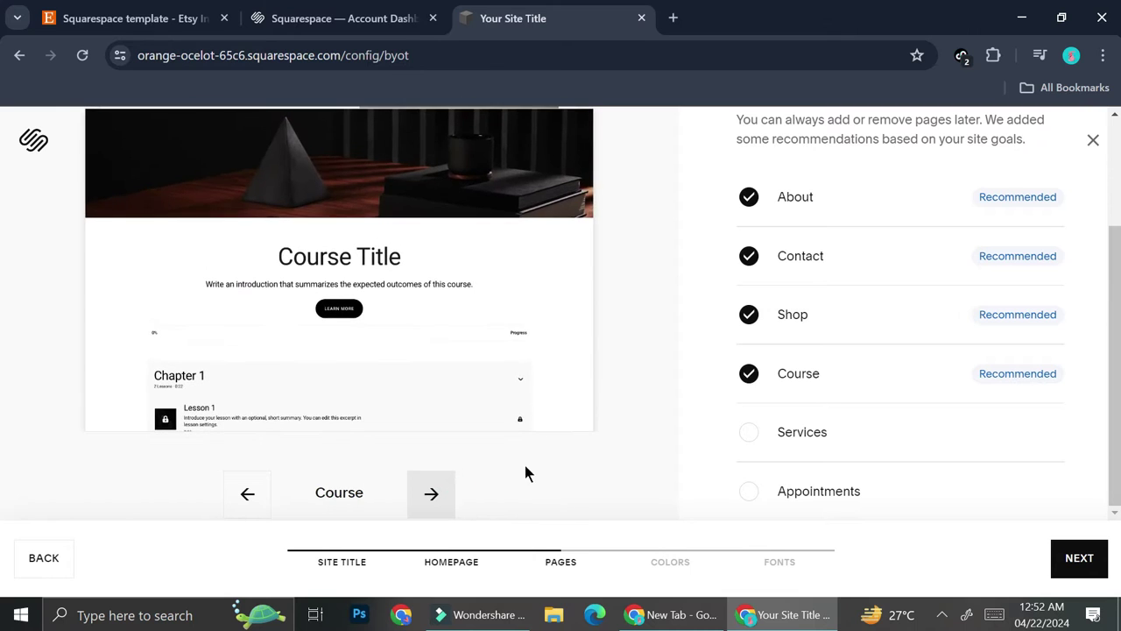
click(1074, 558)
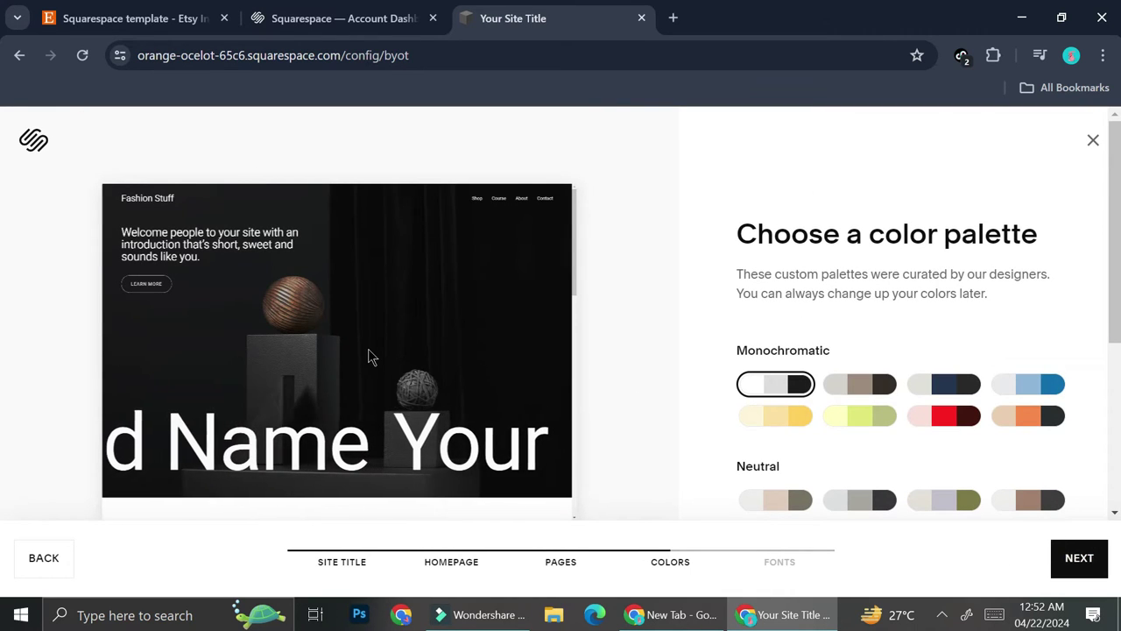
Try several Monochromatic and Neutral color palettes, including brown, navy, blue and orange, on the homepage preview
scroll(368, 354, down, 6)
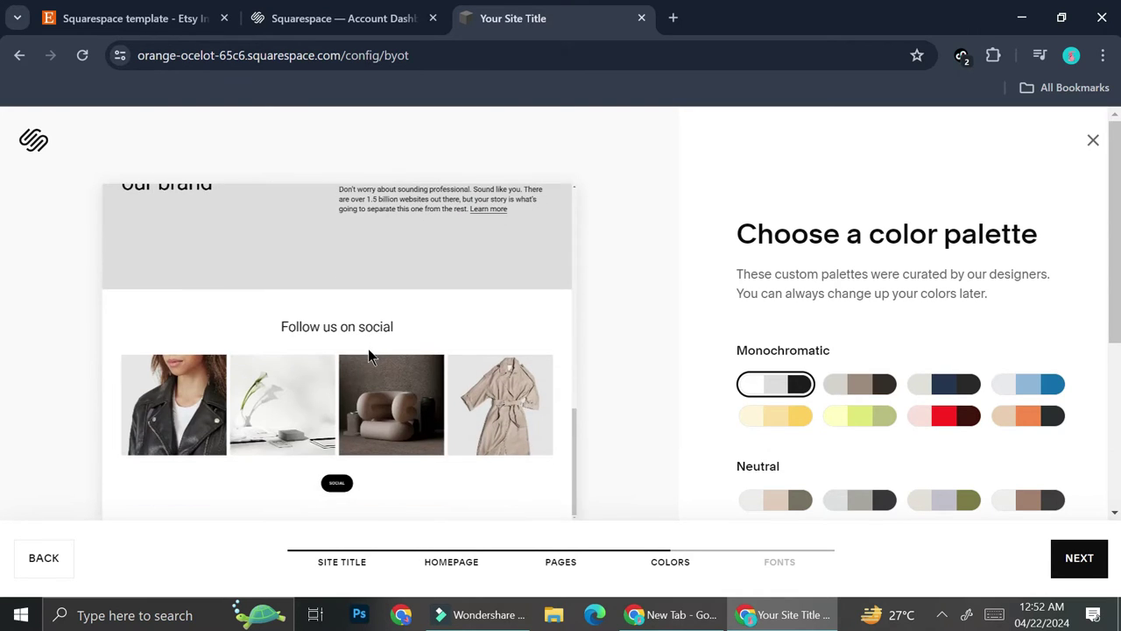
click(855, 388)
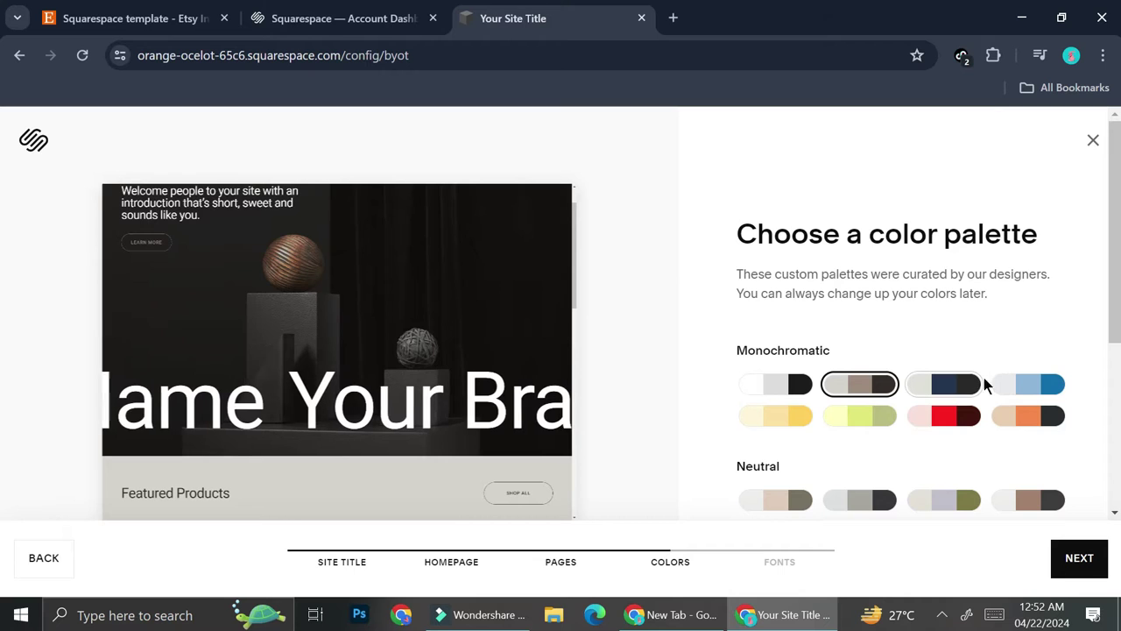
click(960, 385)
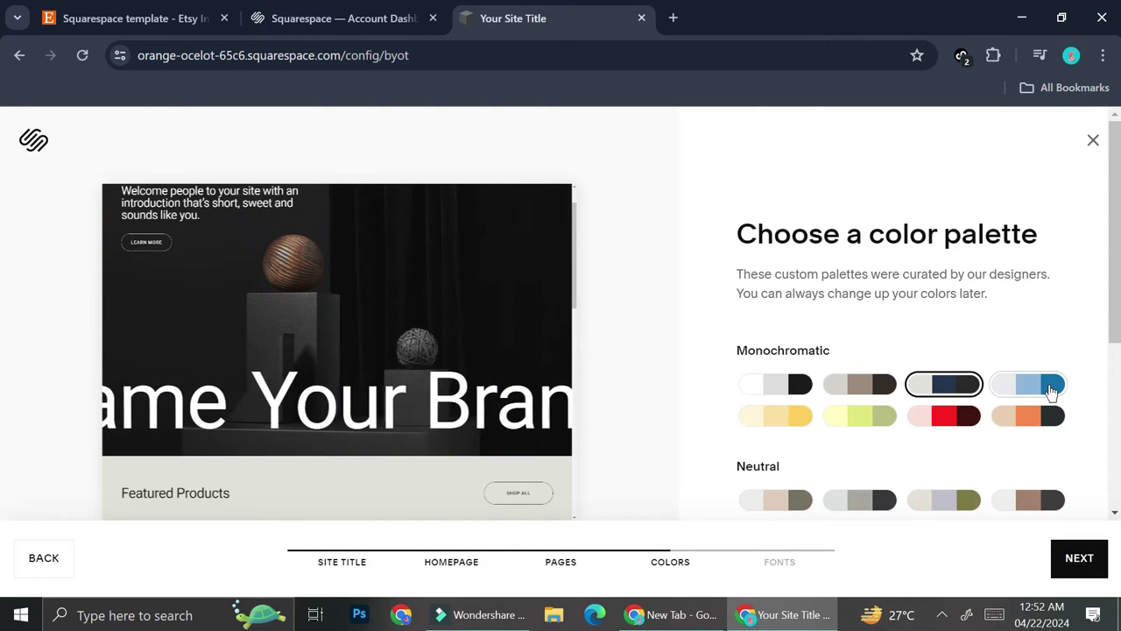
click(1051, 387)
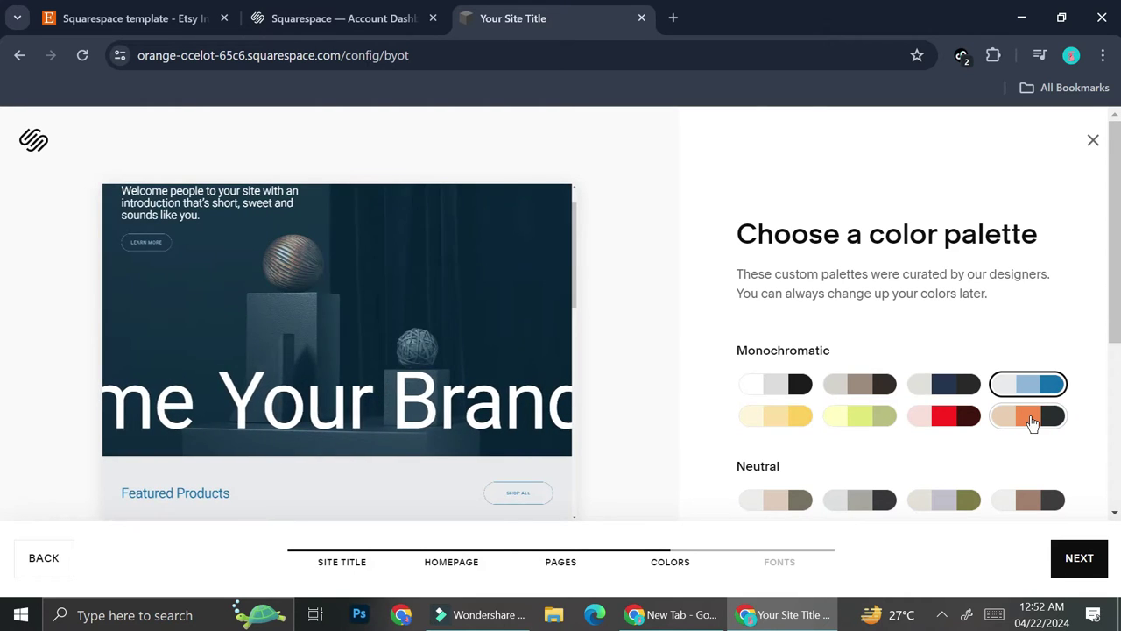
click(1030, 417)
scroll(947, 434, down, 1)
click(775, 424)
scroll(793, 390, up, 1)
Select the white, grey and black Monochromatic palette, check it on the homepage preview, and continue to the font pairings
click(795, 384)
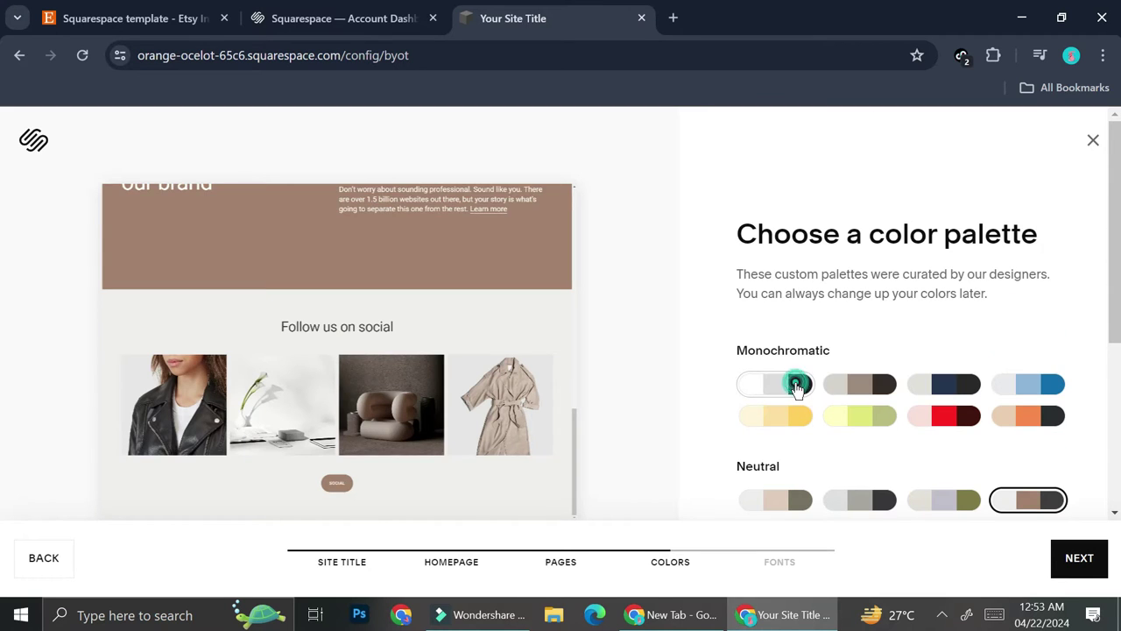
scroll(293, 282, up, 5)
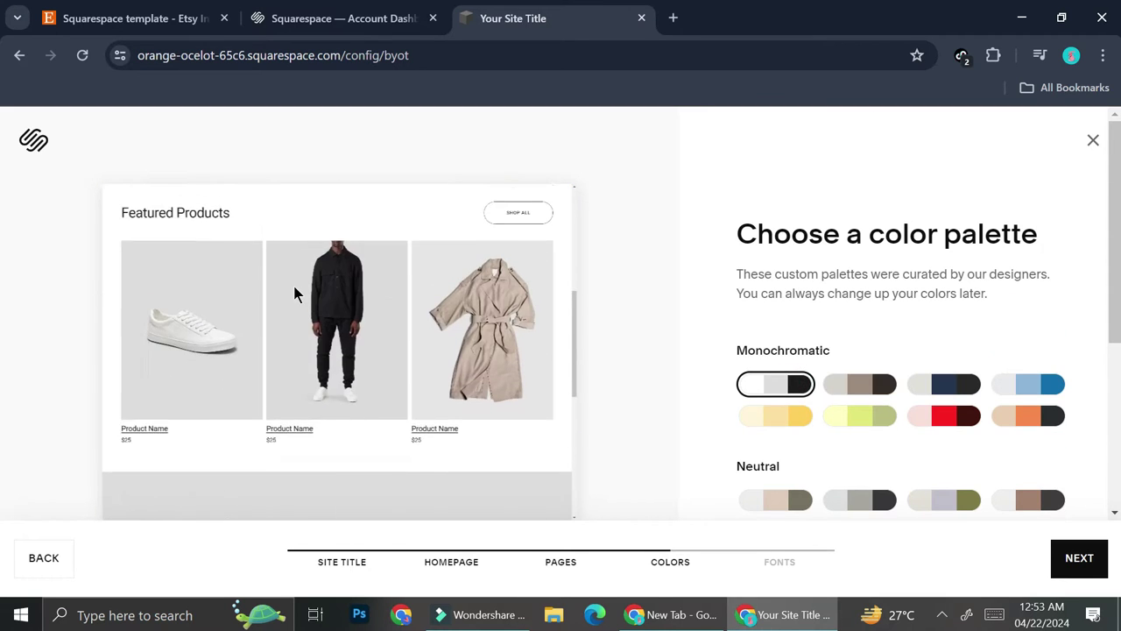
click(1071, 568)
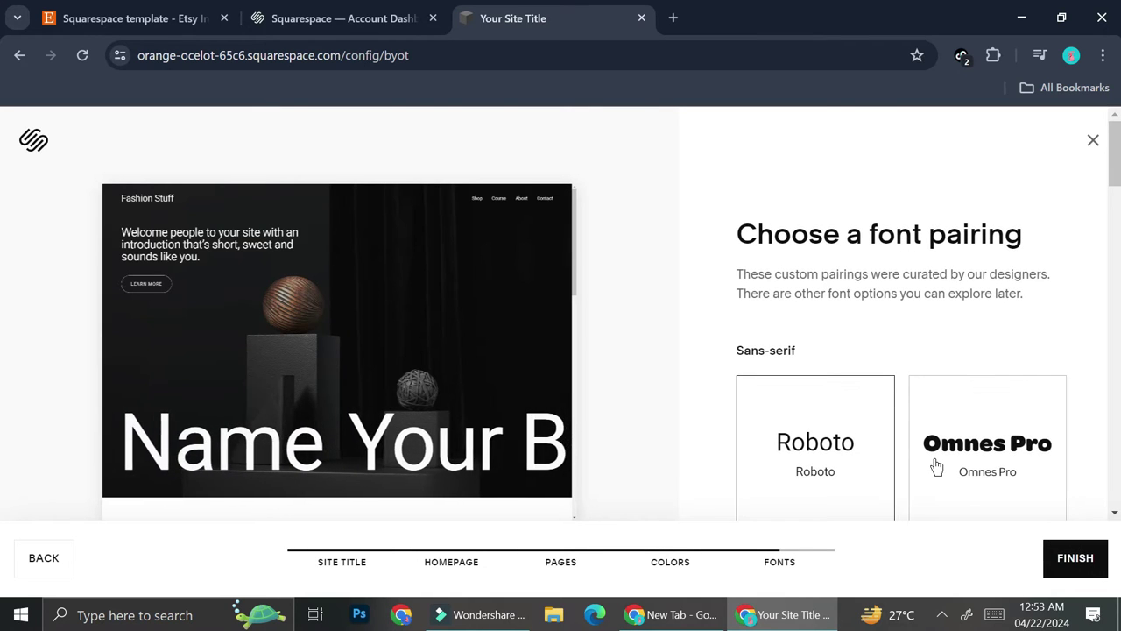
Try the Gopher sans-serif pairing and the Fino with Spectral serif pairing on the homepage preview
scroll(937, 467, down, 2)
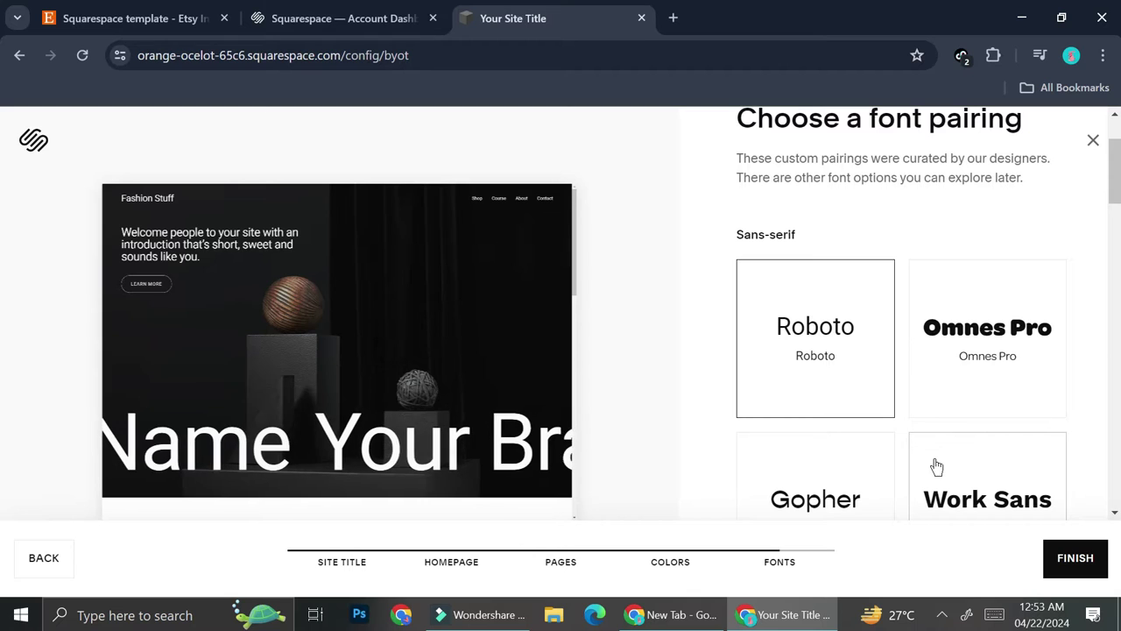
scroll(936, 466, down, 1)
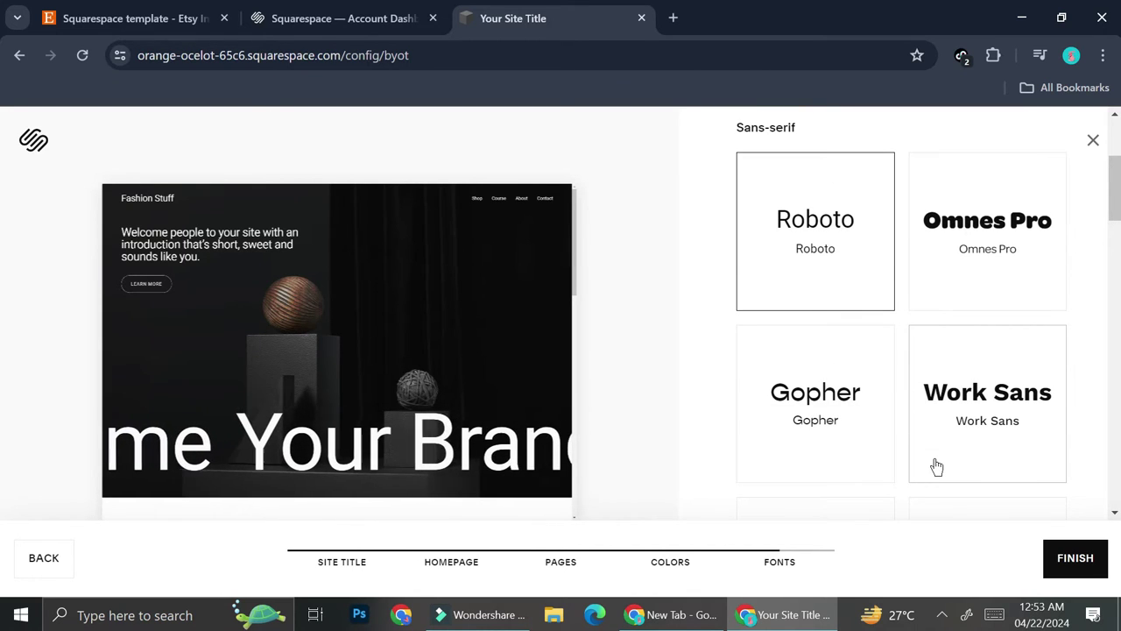
click(842, 429)
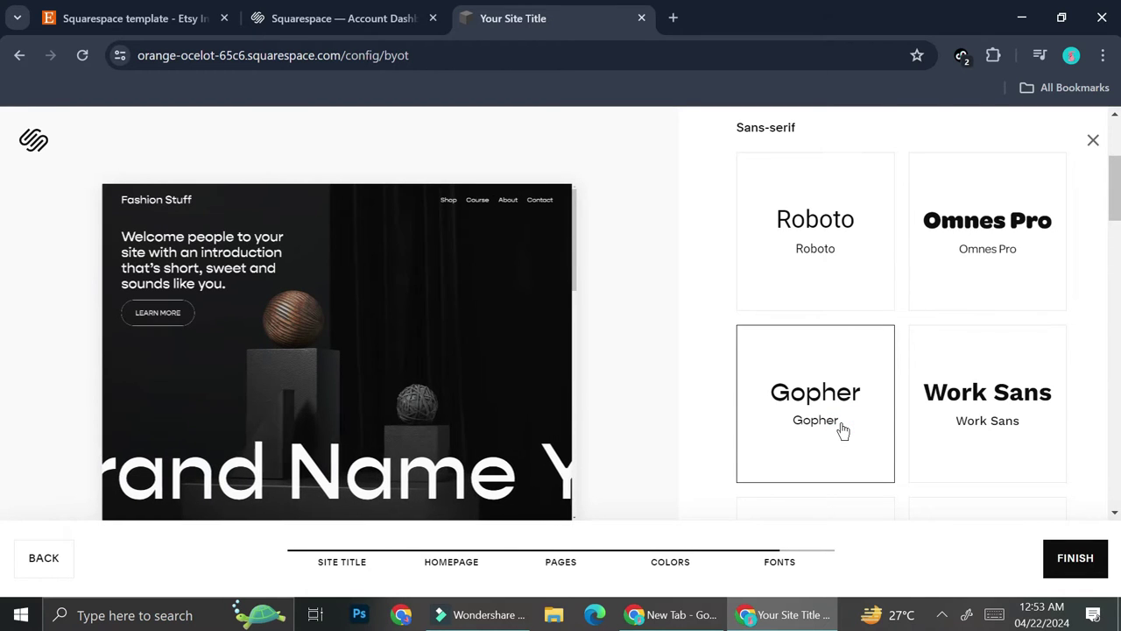
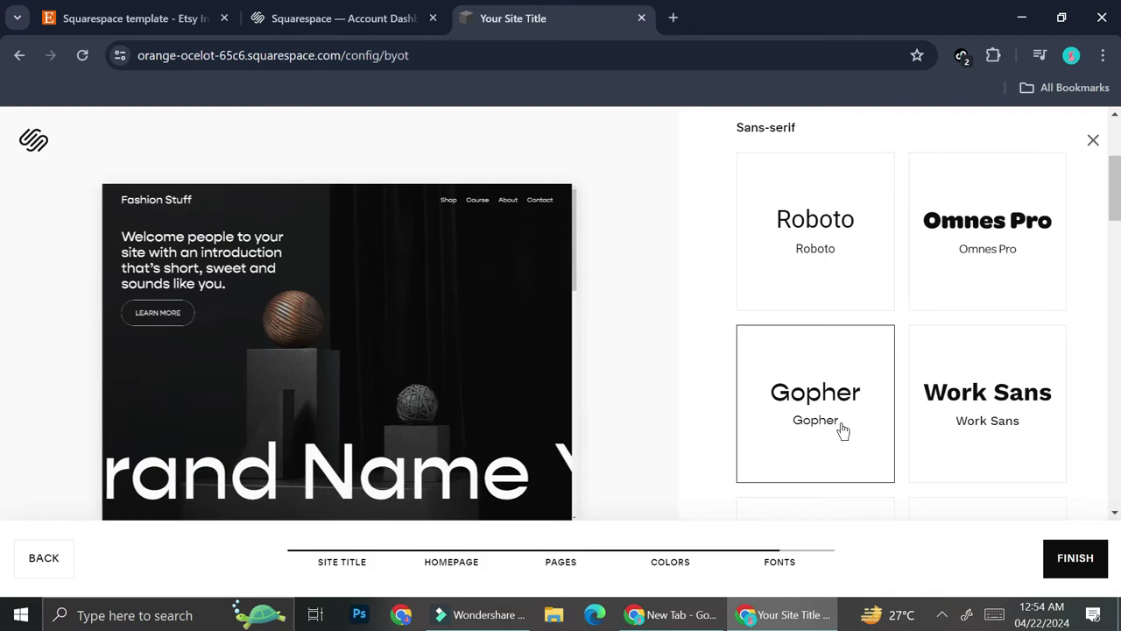
scroll(842, 430, down, 1)
scroll(843, 430, down, 1)
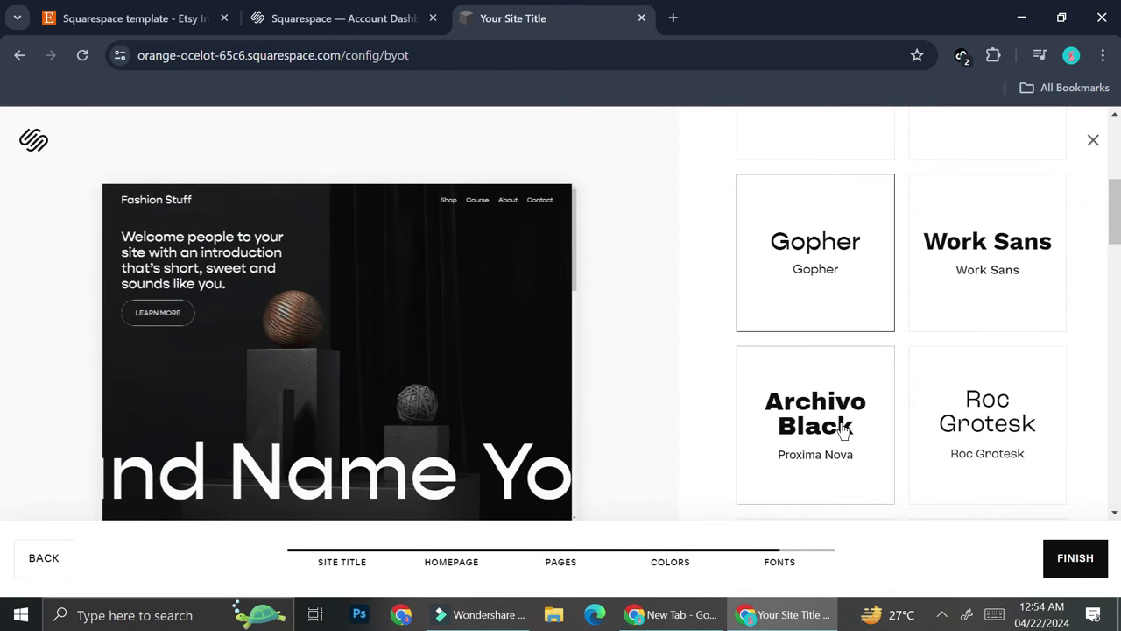
scroll(842, 428, down, 4)
scroll(843, 430, down, 2)
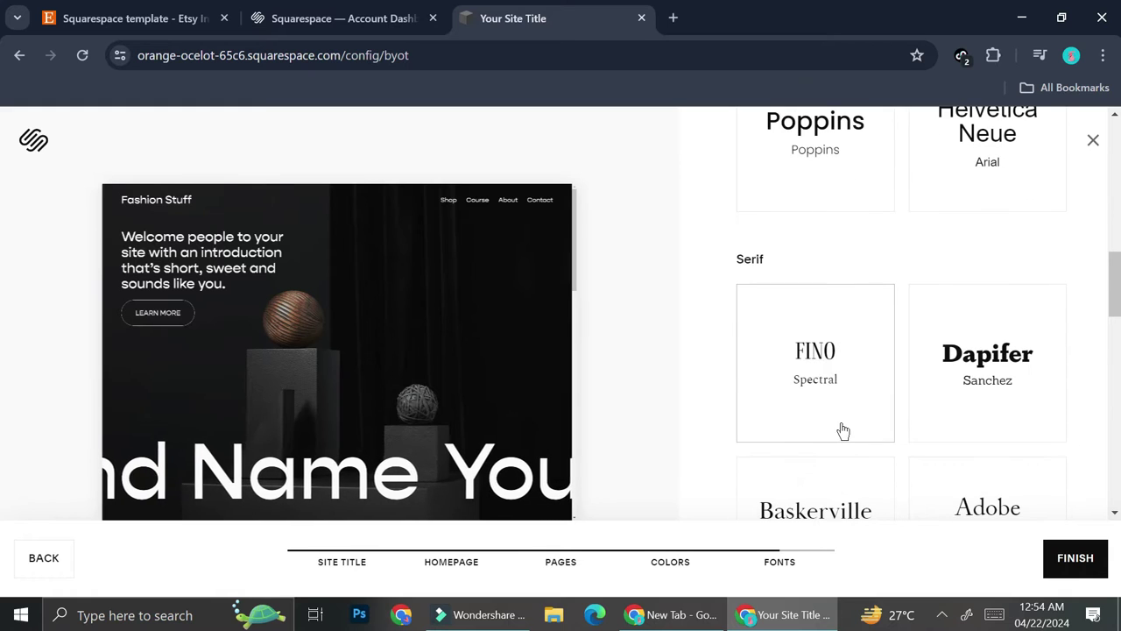
click(843, 429)
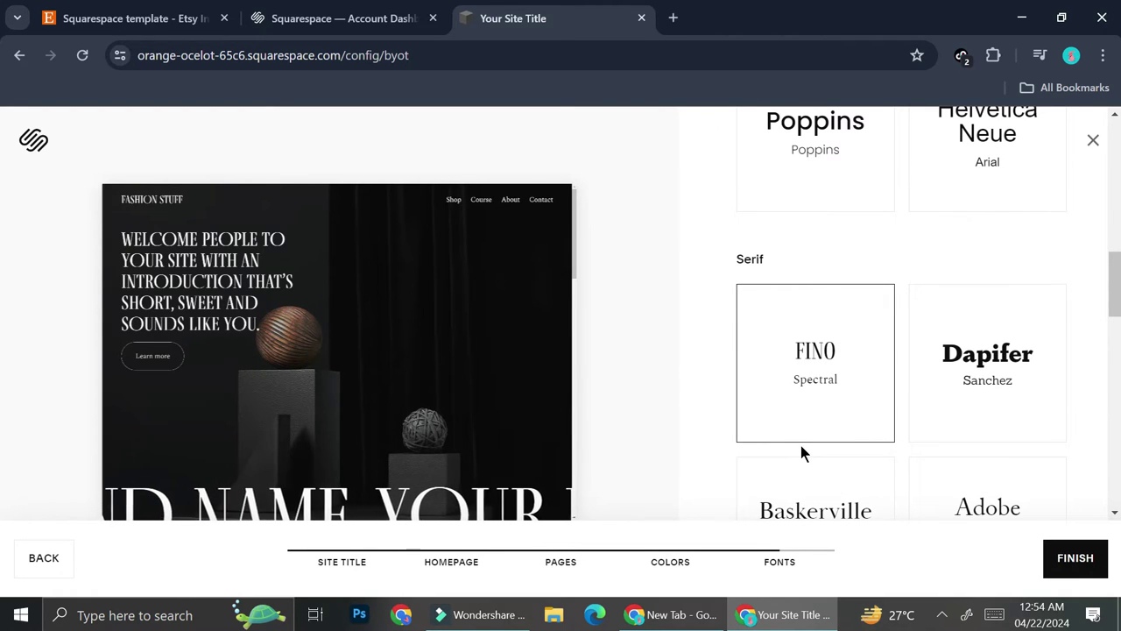
Try the Baskerville Display PT, Adobe Caslon Pro, Georgia and Freight Text Pro serif pairings on the homepage preview
scroll(801, 453, down, 2)
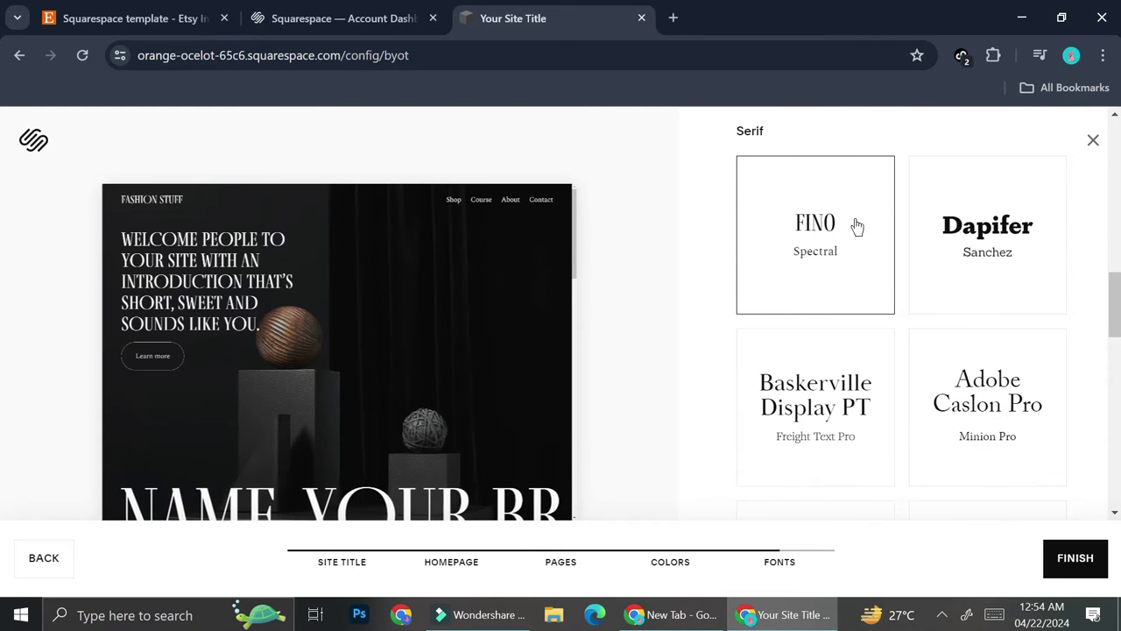
click(820, 400)
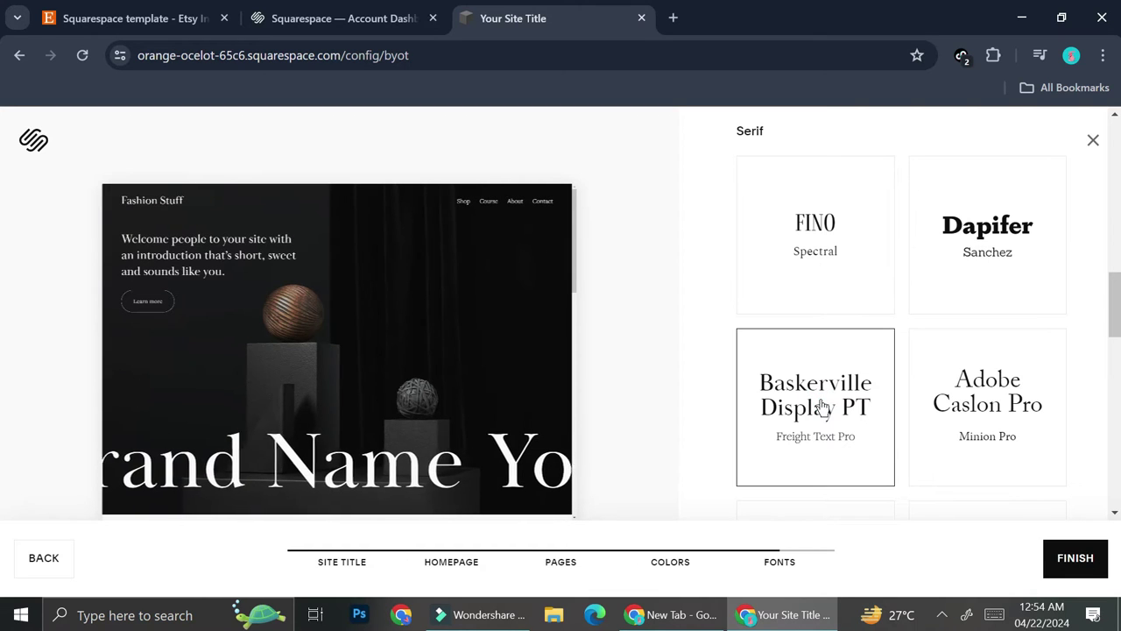
click(1029, 412)
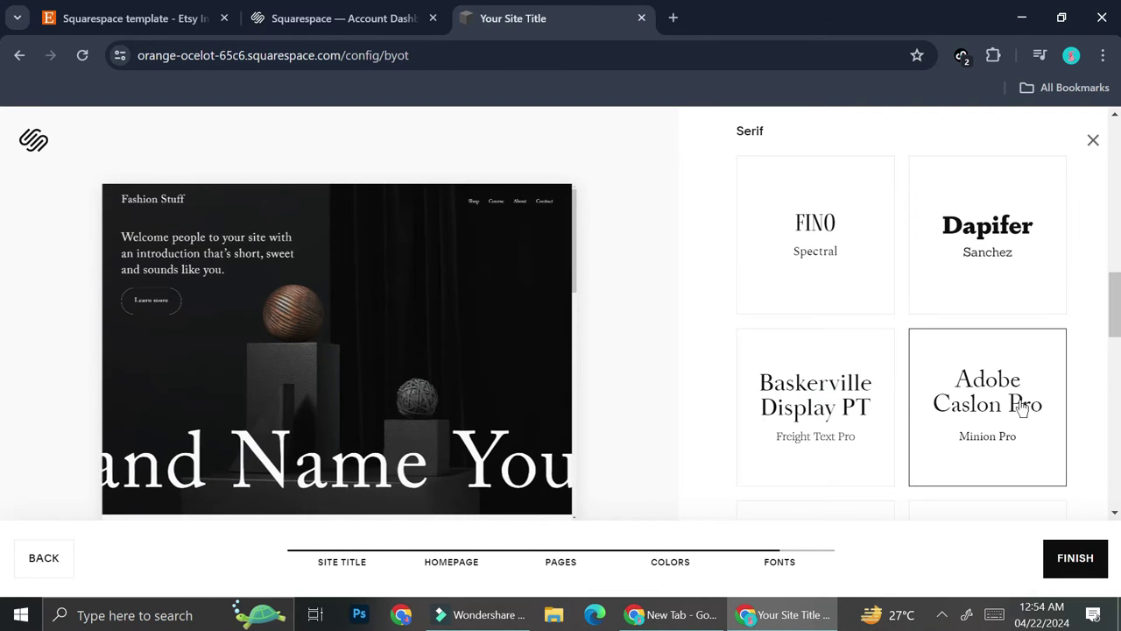
scroll(847, 413, down, 2)
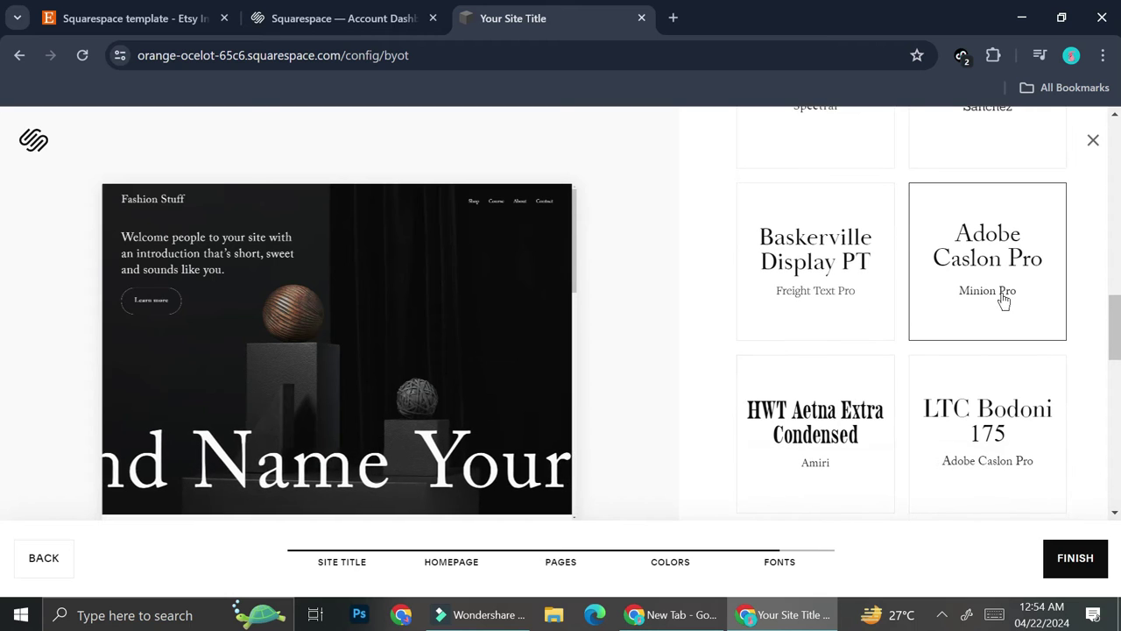
scroll(866, 316, down, 3)
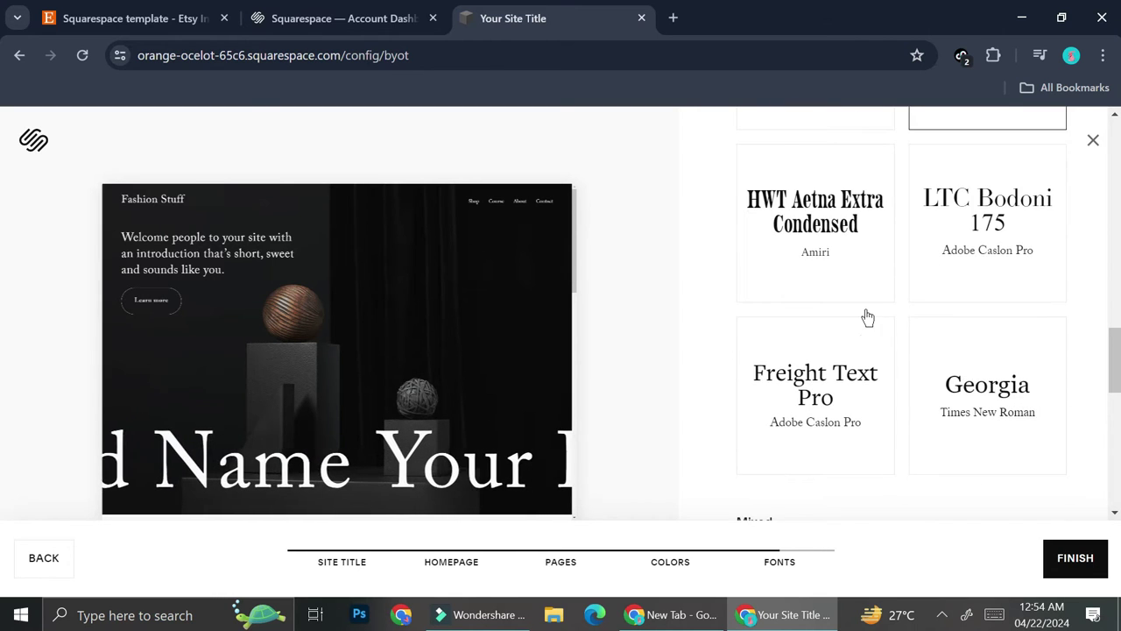
scroll(865, 317, down, 1)
click(985, 324)
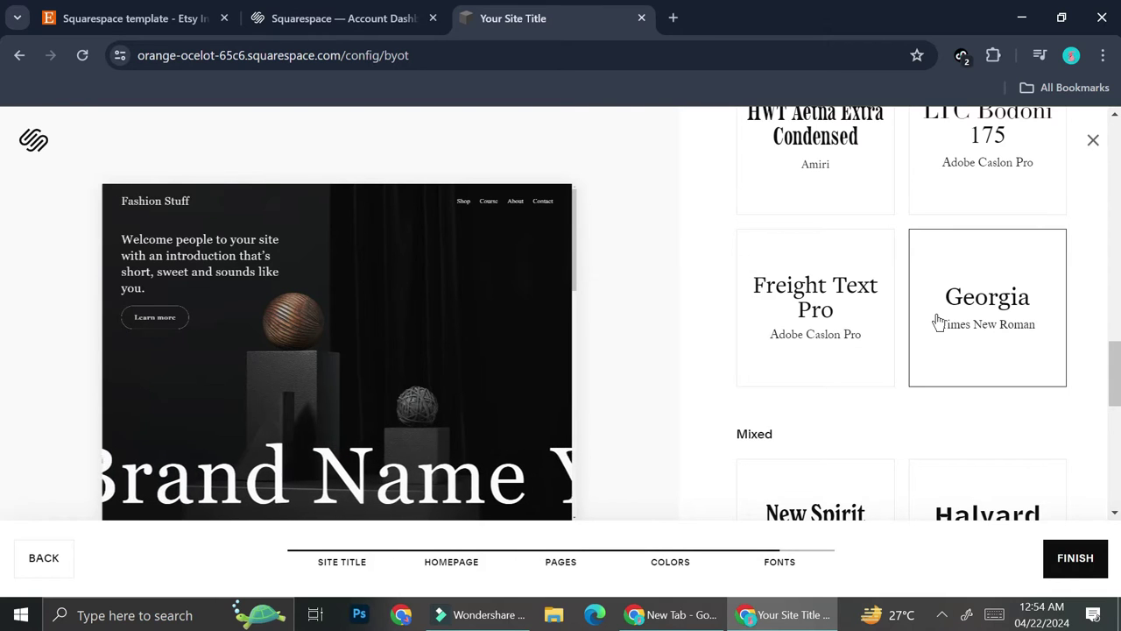
click(829, 311)
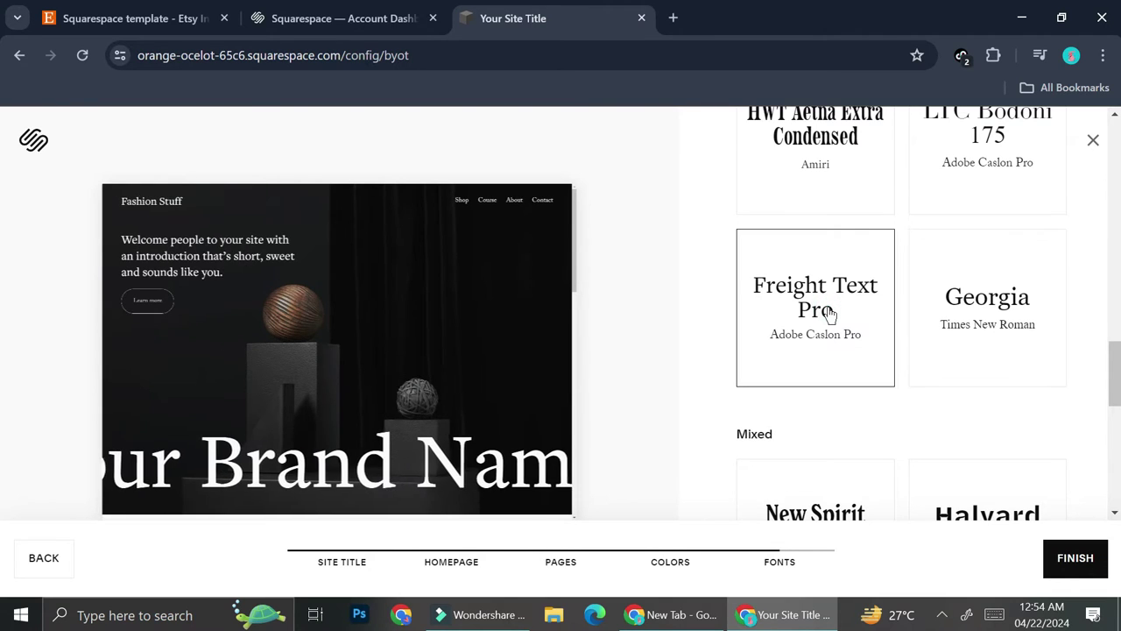
Select the Halyard Micro with Space Mono pairing from the Mixed fonts and review it throughout the homepage preview
scroll(828, 311, down, 3)
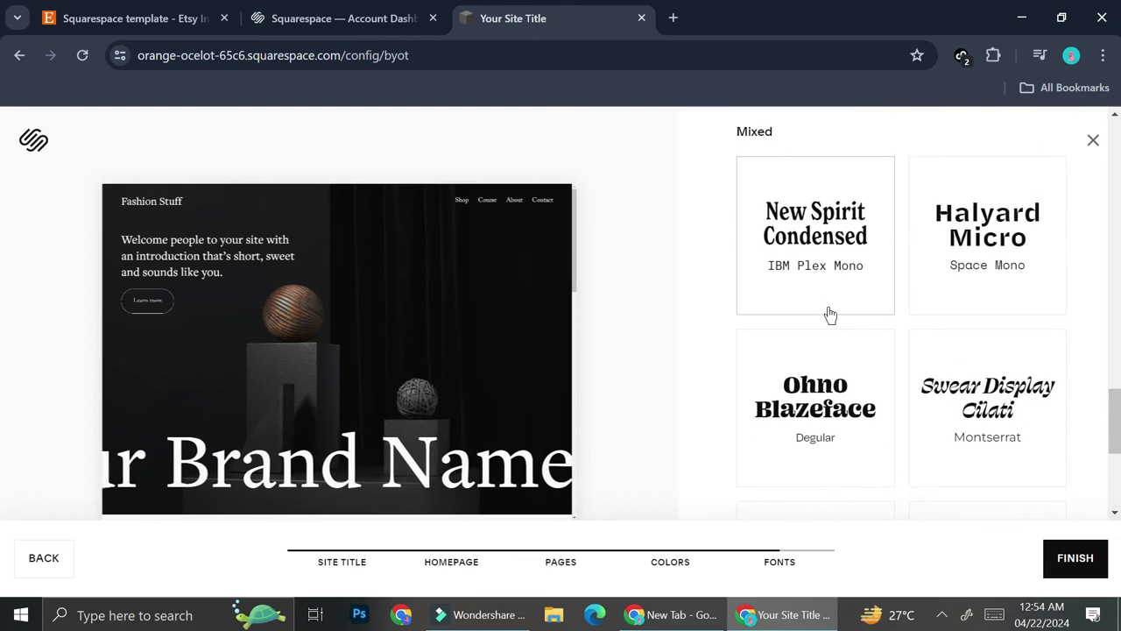
click(1001, 246)
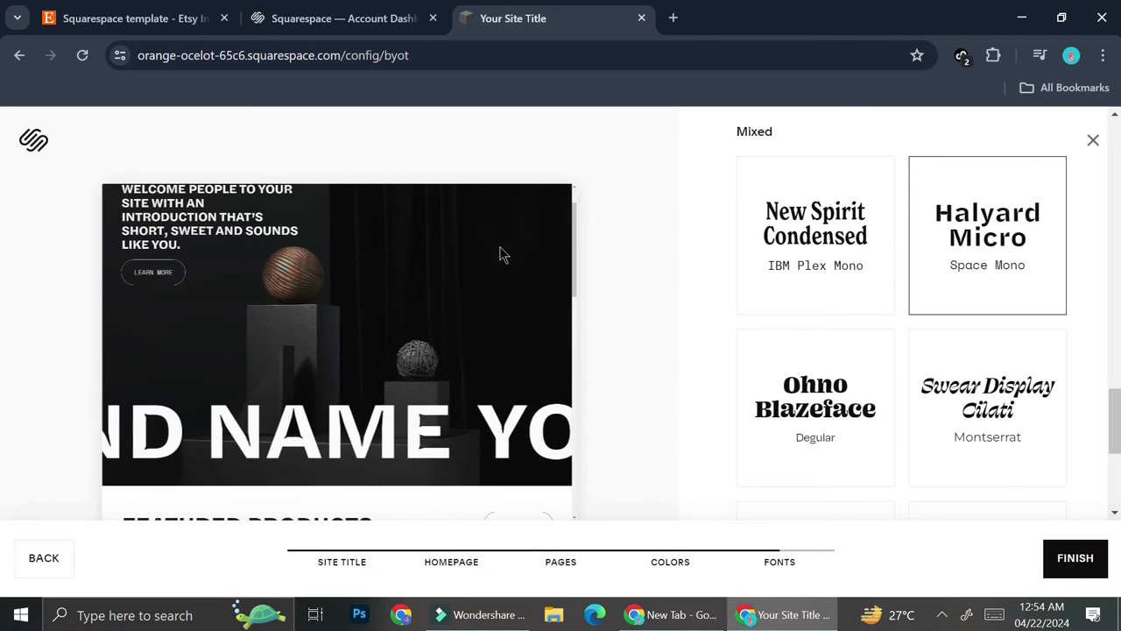
scroll(436, 310, up, 1)
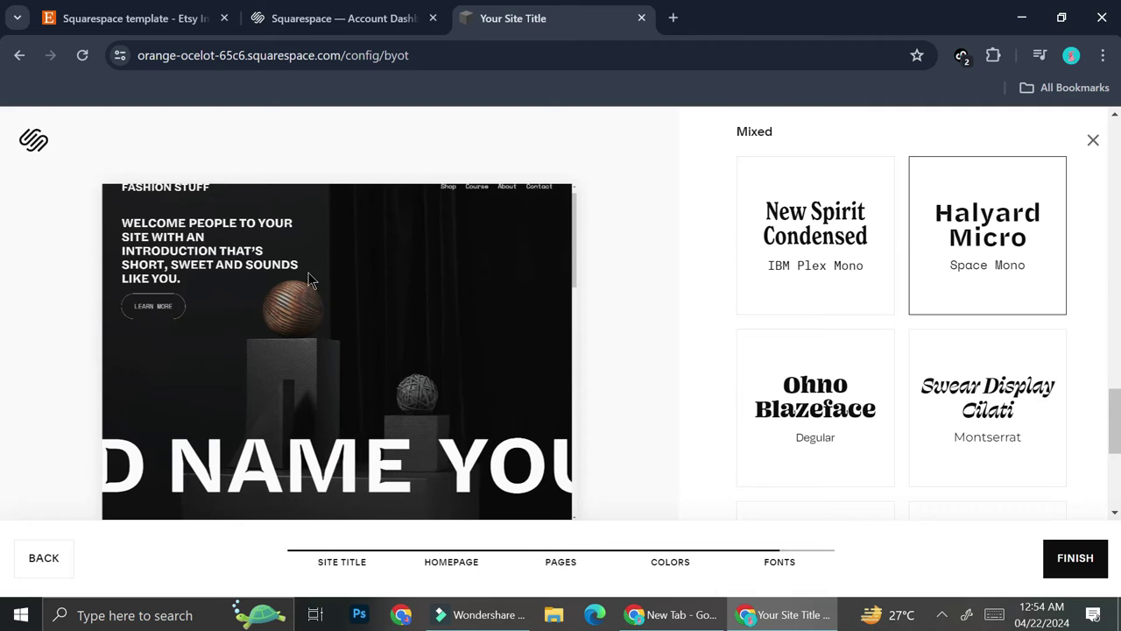
scroll(309, 279, down, 1)
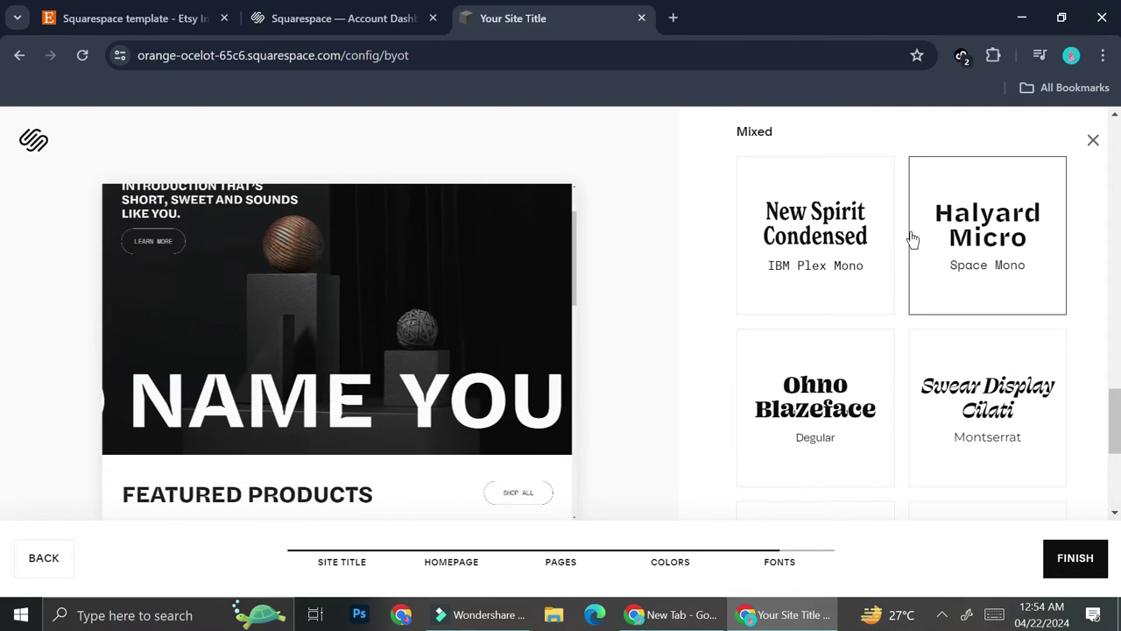
scroll(291, 323, down, 4)
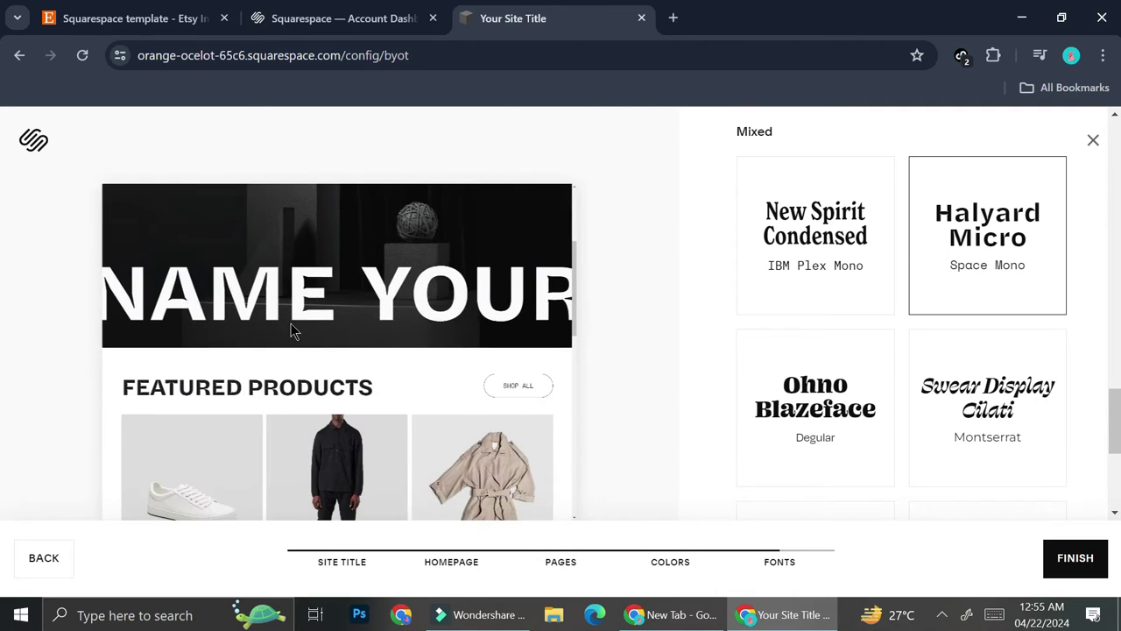
scroll(291, 331, down, 3)
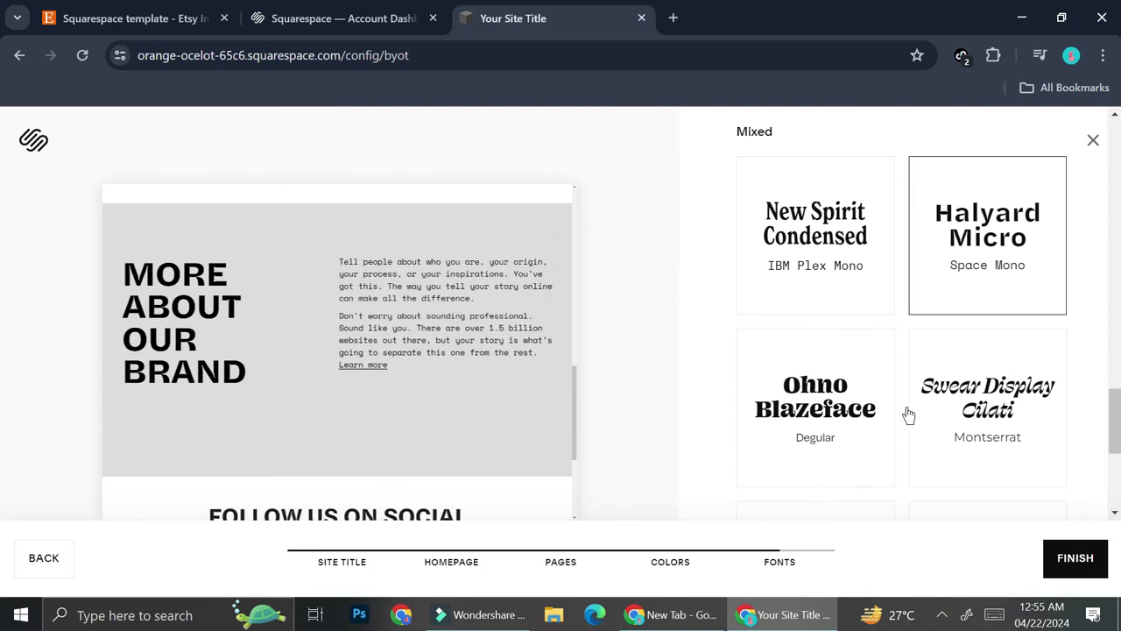
Finish the Blueprint setup, skipping the AI-written website text, and review the generated homepage from start to end
click(1077, 559)
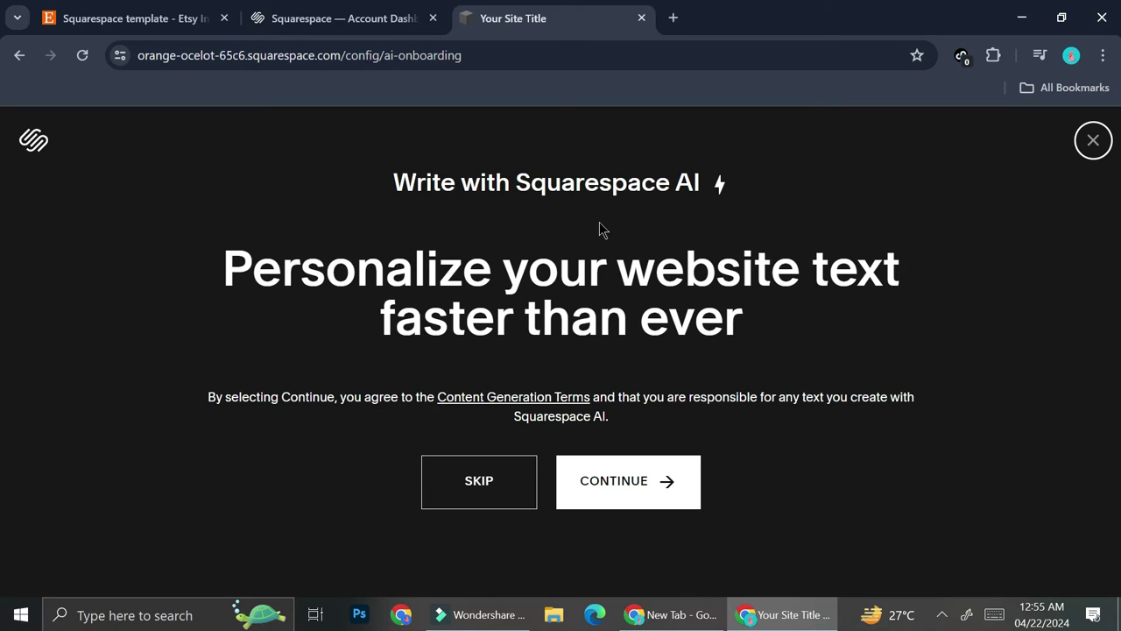
click(487, 464)
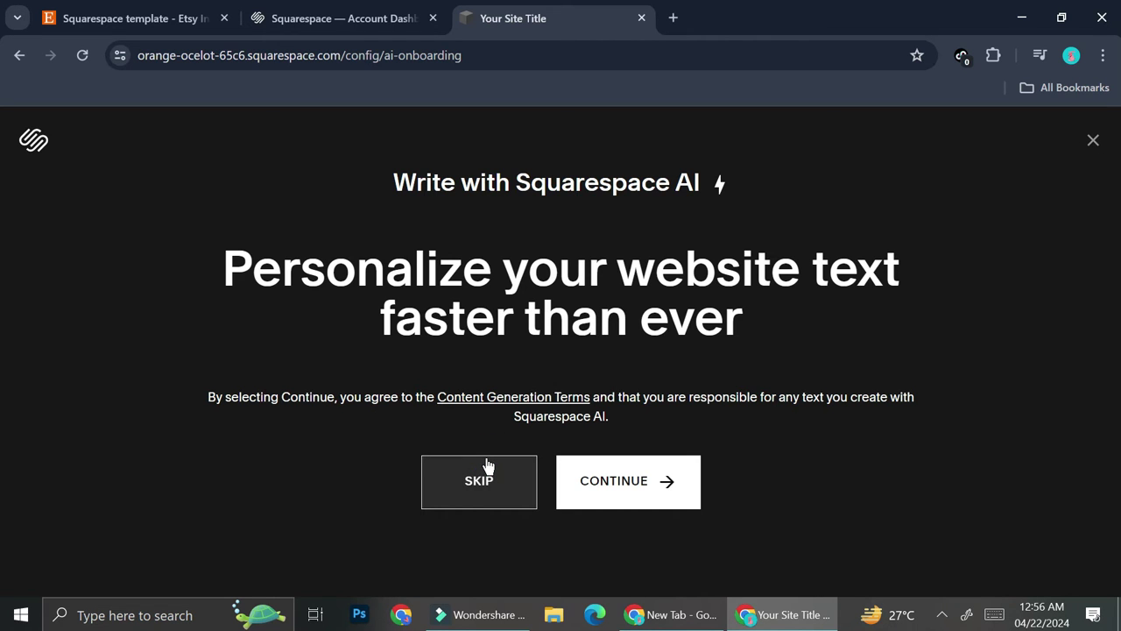
scroll(487, 466, down, 7)
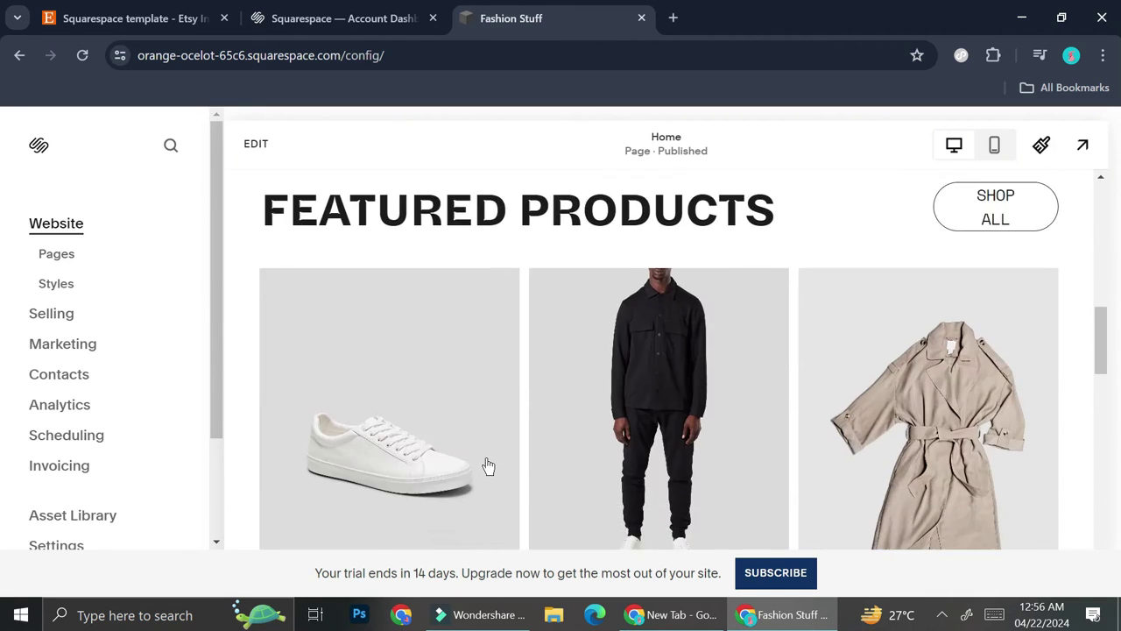
scroll(487, 466, down, 10)
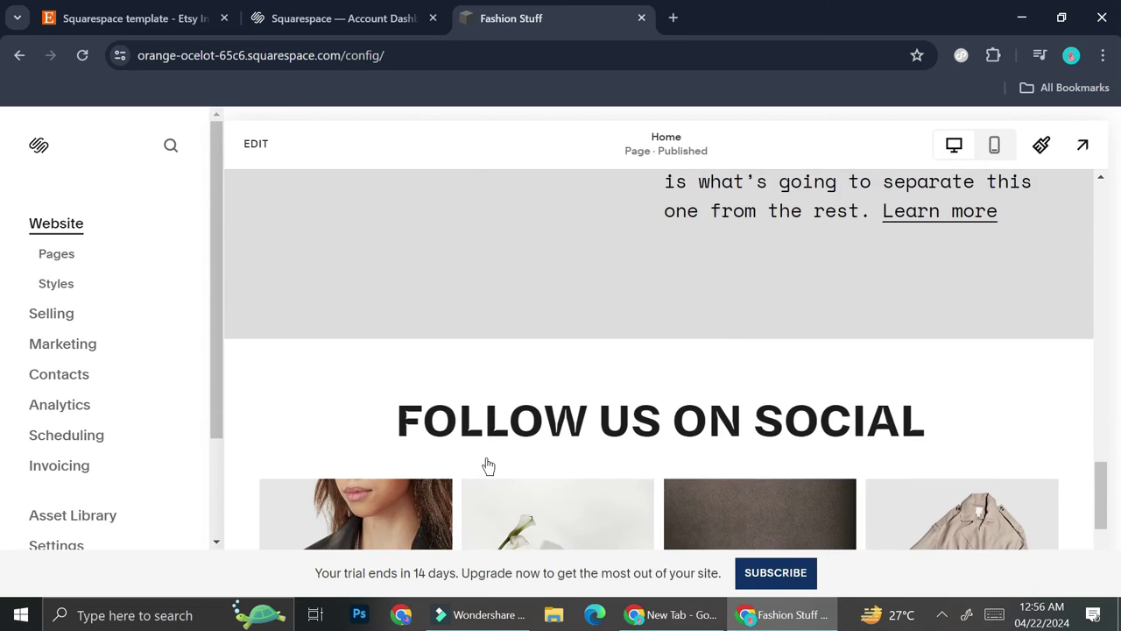
scroll(488, 466, down, 4)
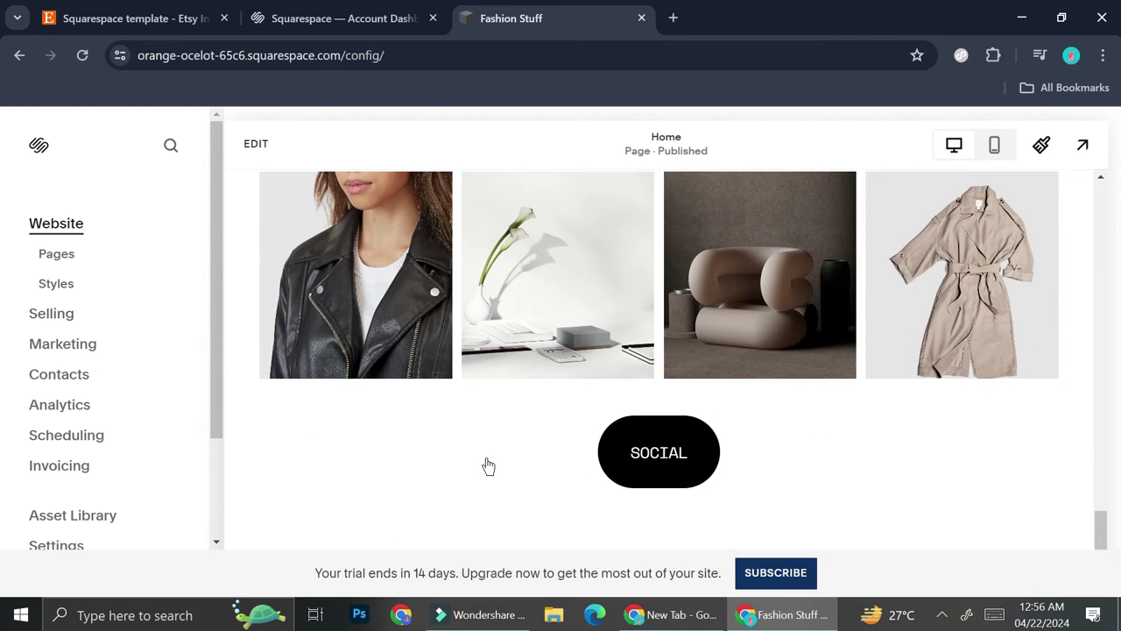
scroll(414, 243, up, 20)
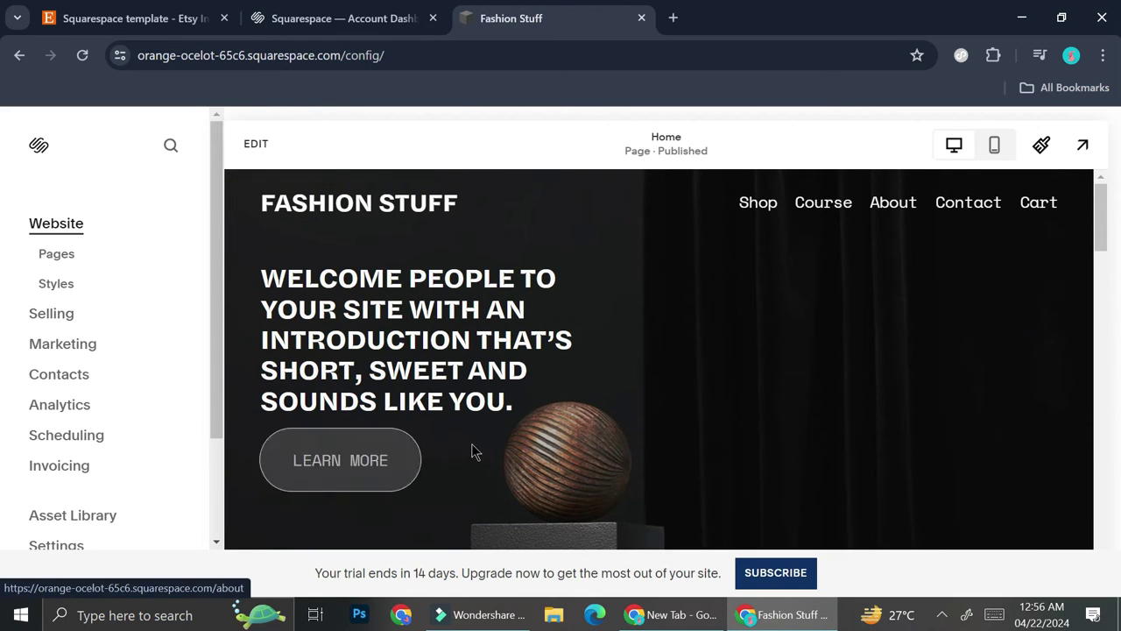
Delete the About page from the site's main navigation and return to the website overview
click(74, 258)
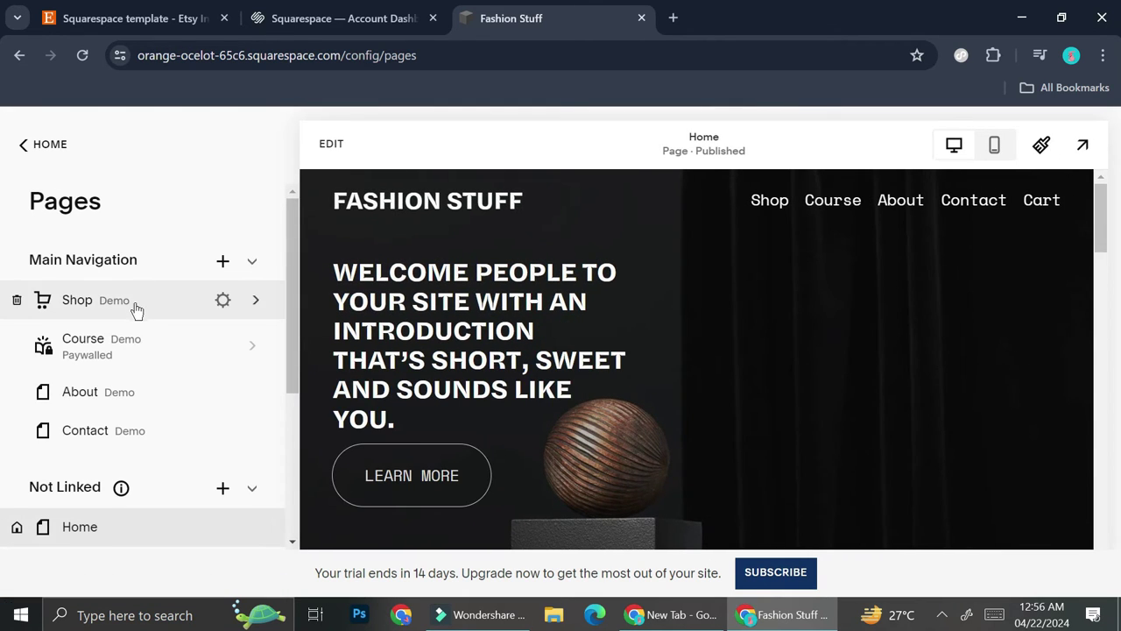
scroll(130, 366, down, 2)
scroll(130, 366, up, 2)
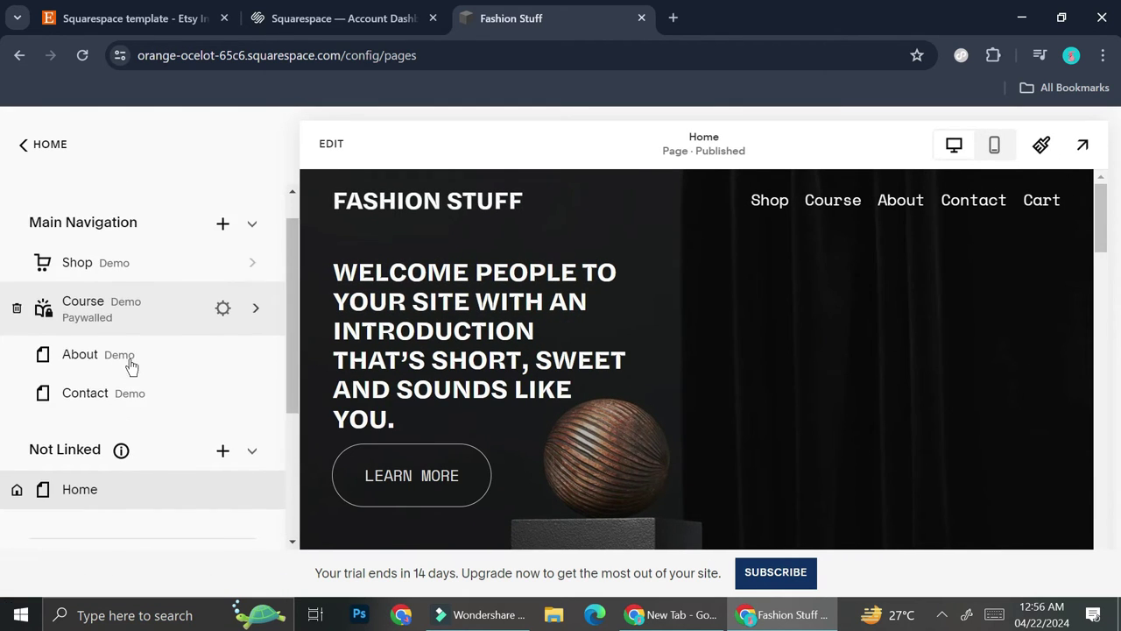
click(95, 384)
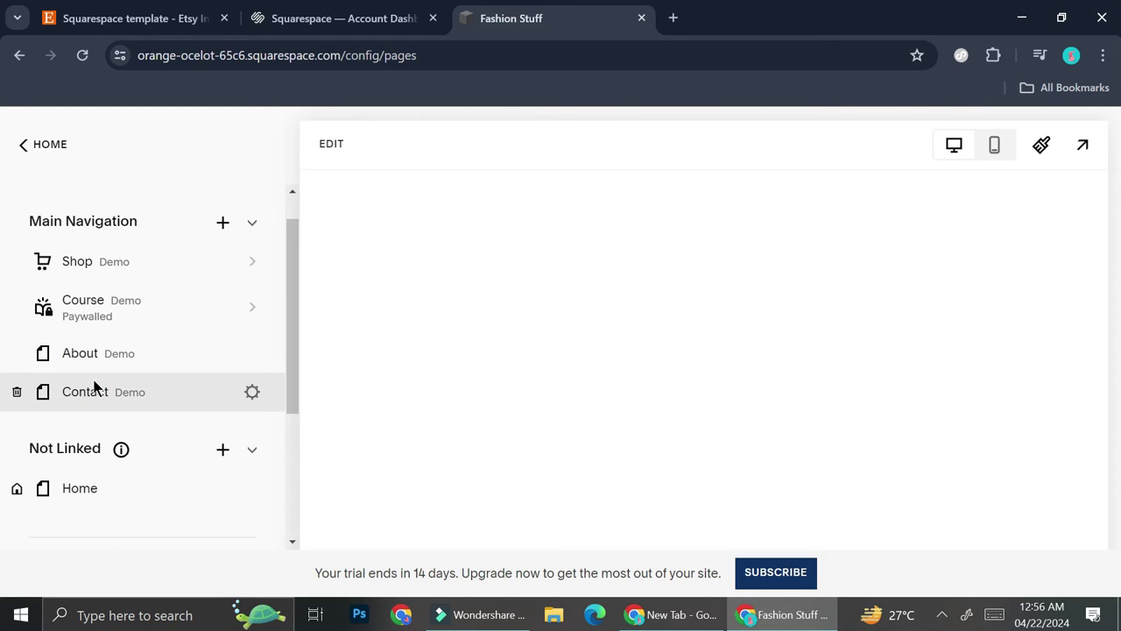
click(97, 357)
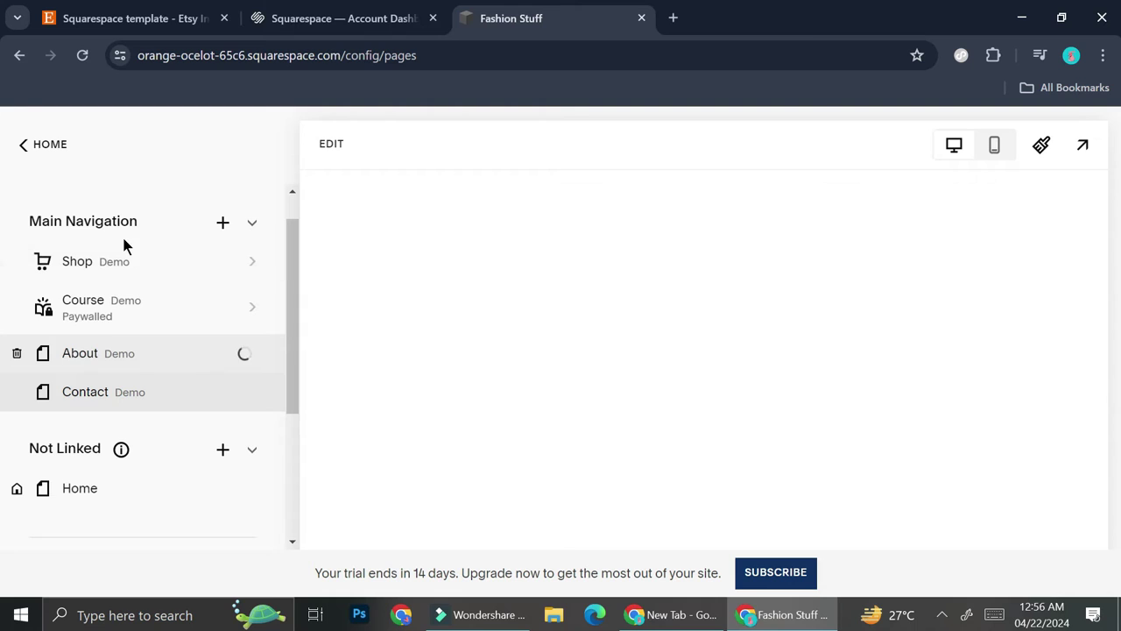
click(22, 146)
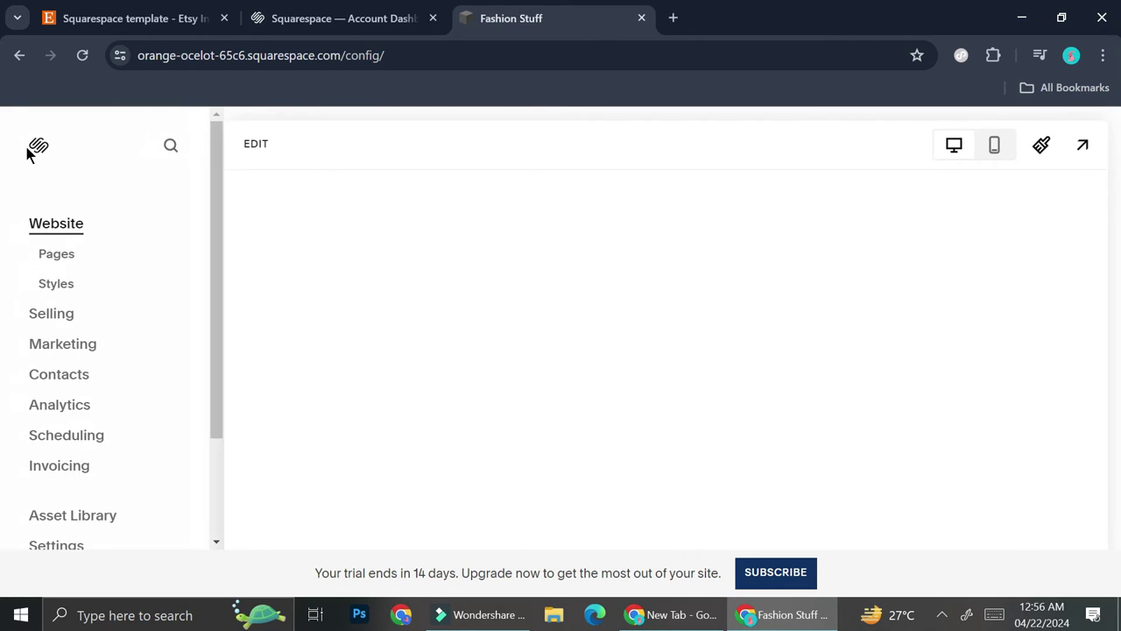
click(52, 250)
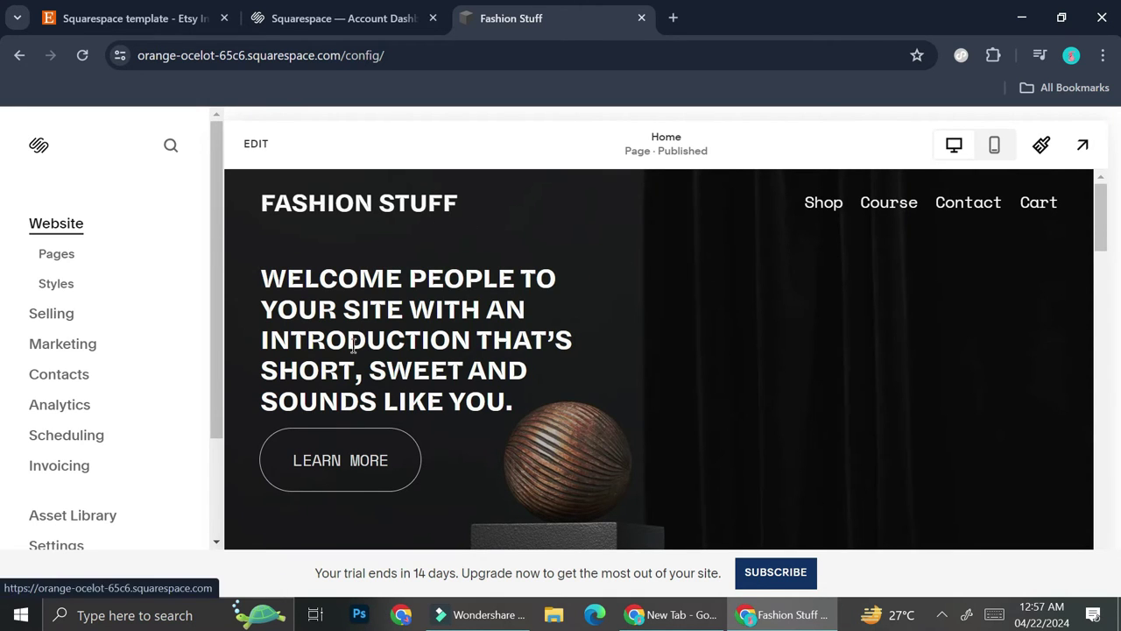
Start editing the homepage's site header and view the content settings of the site title and logo
scroll(350, 479, down, 1)
scroll(667, 289, up, 1)
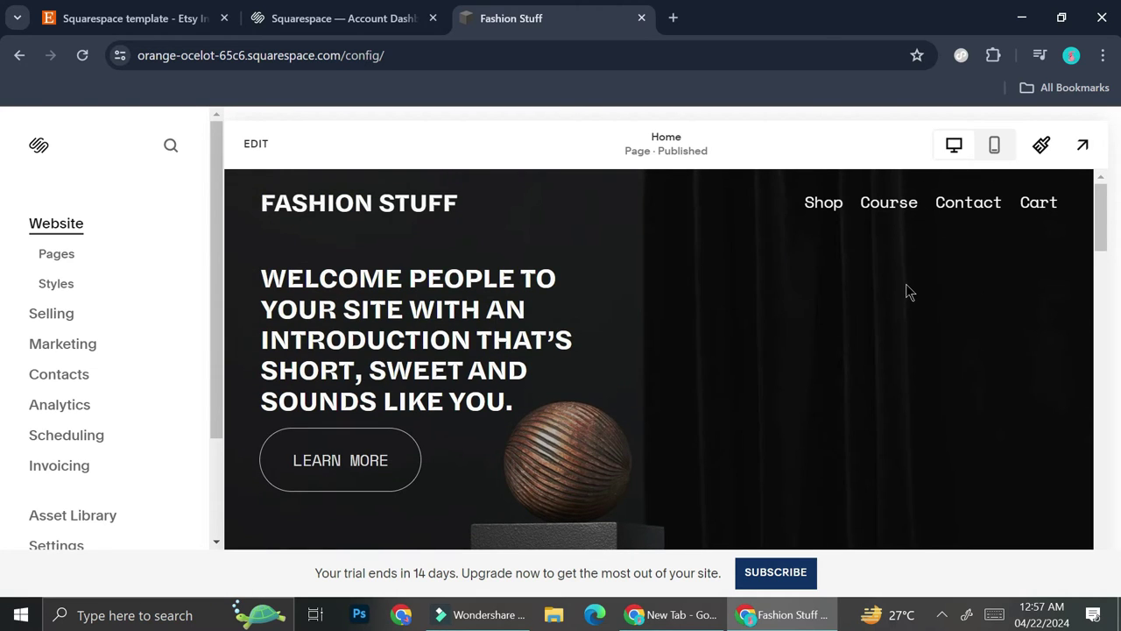
scroll(906, 284, down, 5)
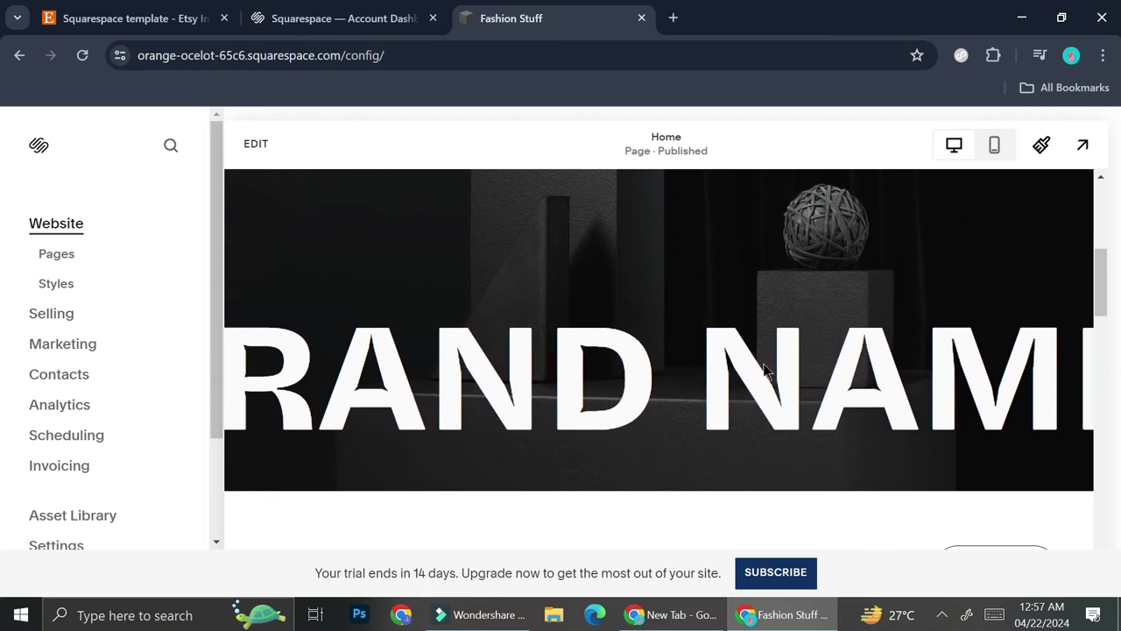
scroll(816, 319, up, 5)
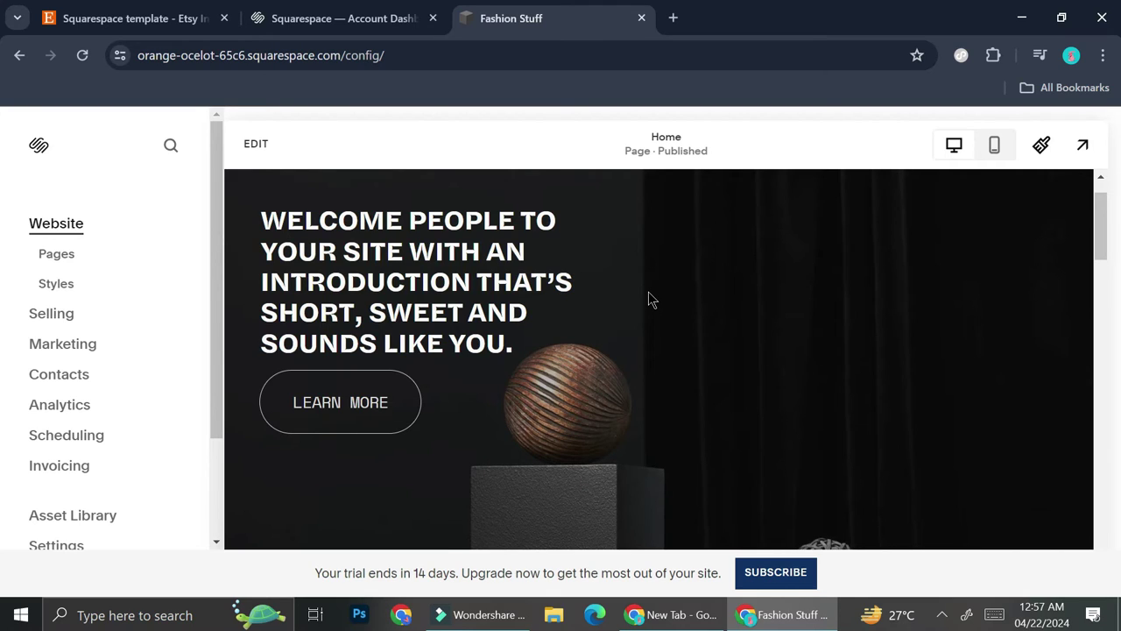
click(251, 143)
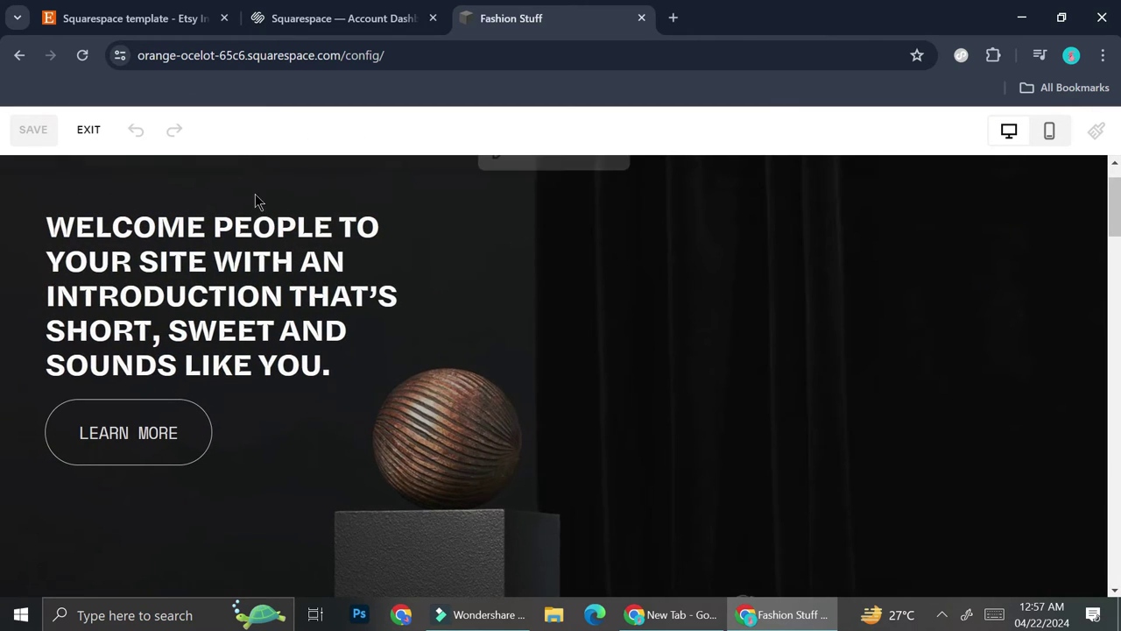
click(255, 201)
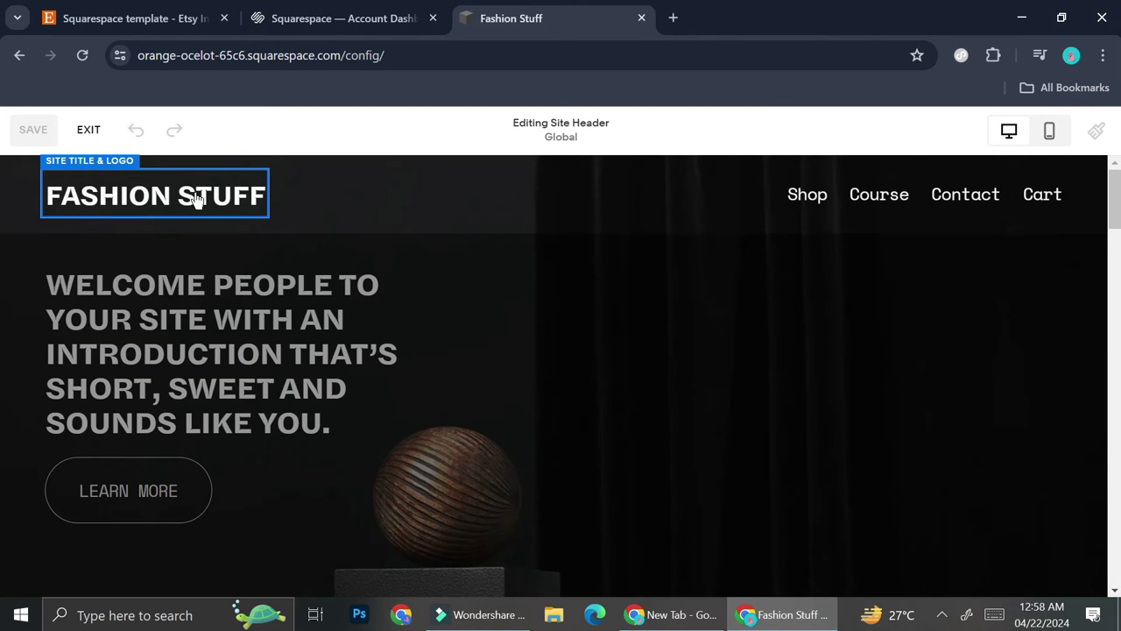
click(225, 194)
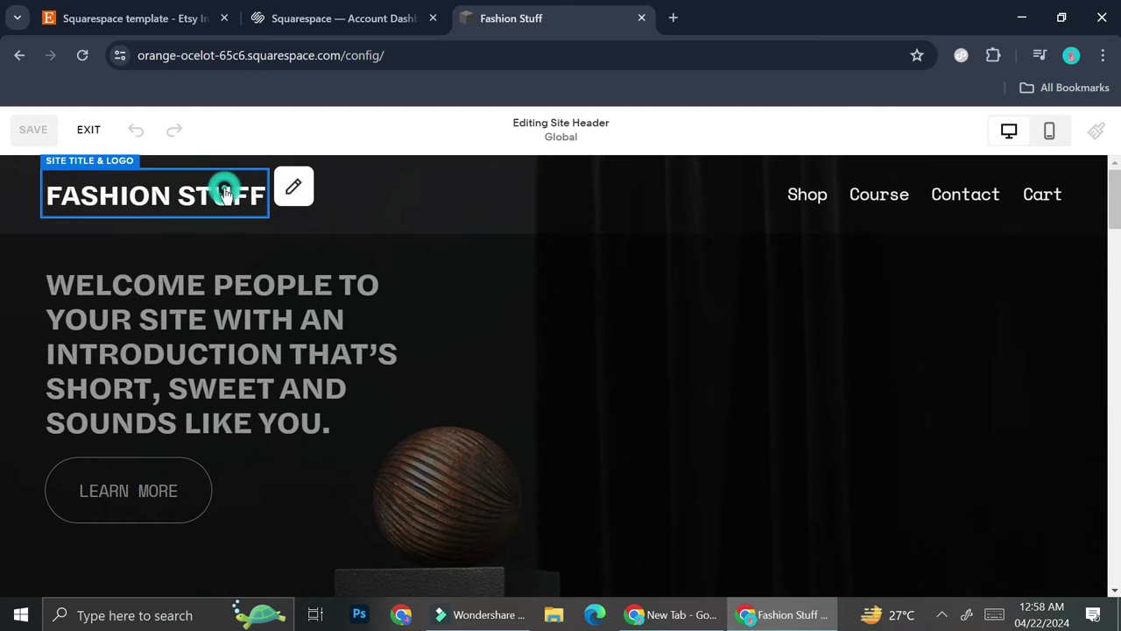
click(286, 191)
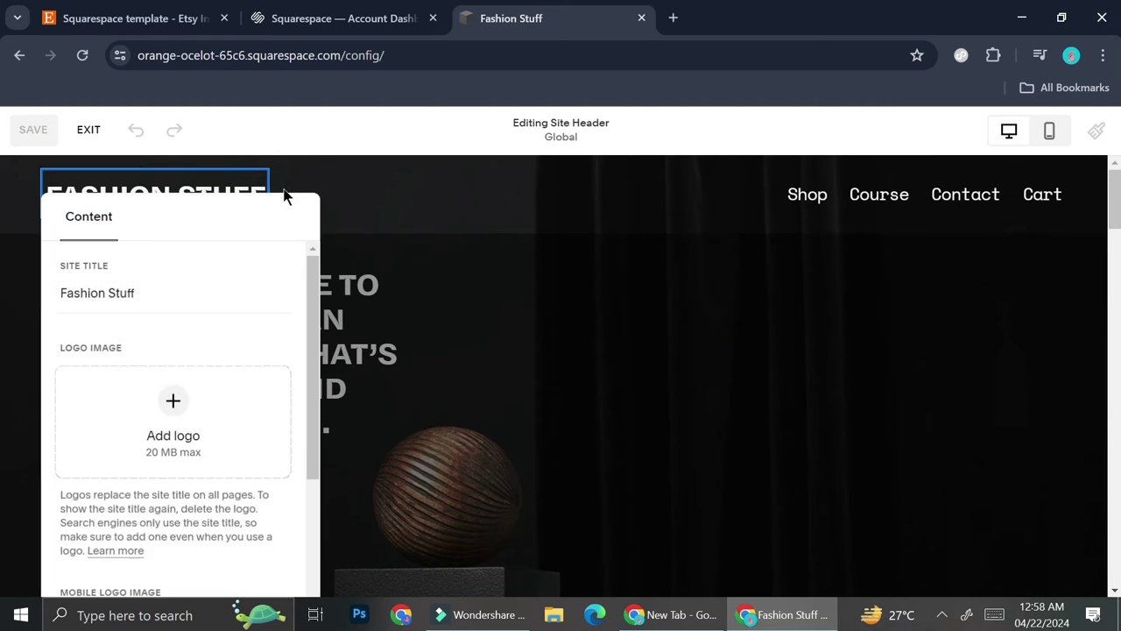
click(283, 195)
Set the header design's element spacing to 2.2vw and its link spacing to 2.1vw
click(1037, 279)
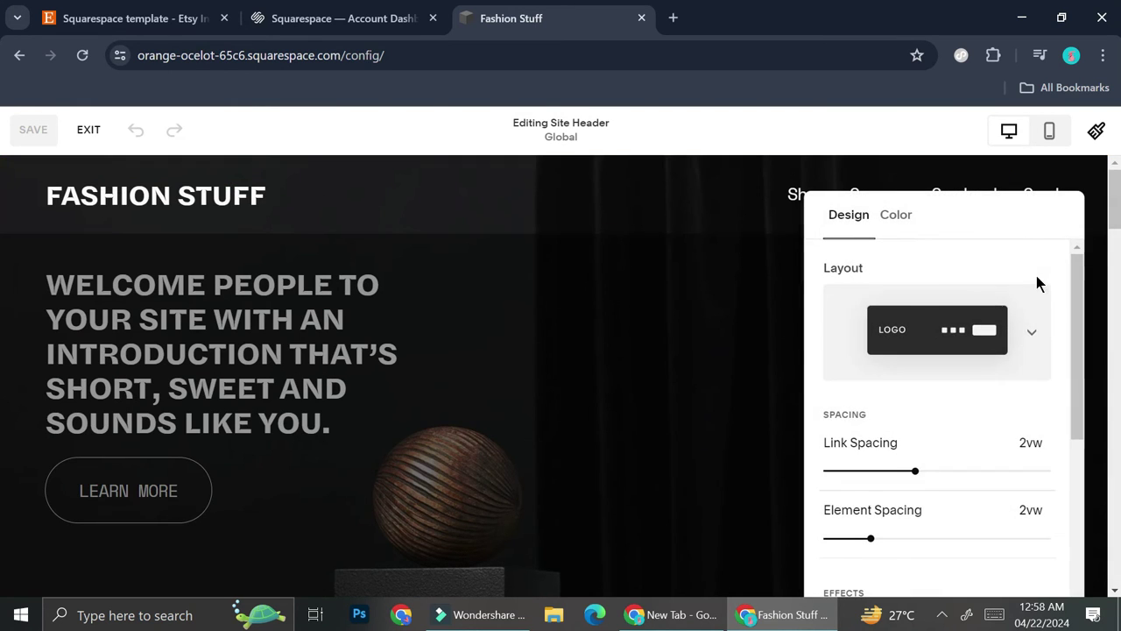
scroll(928, 376, down, 5)
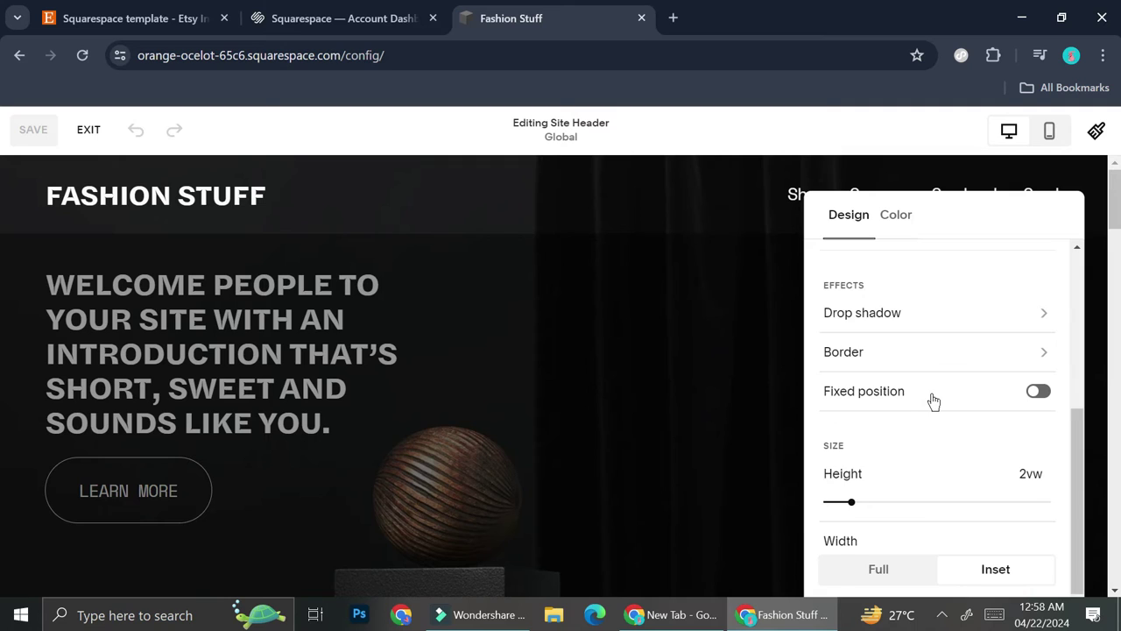
scroll(934, 401, up, 5)
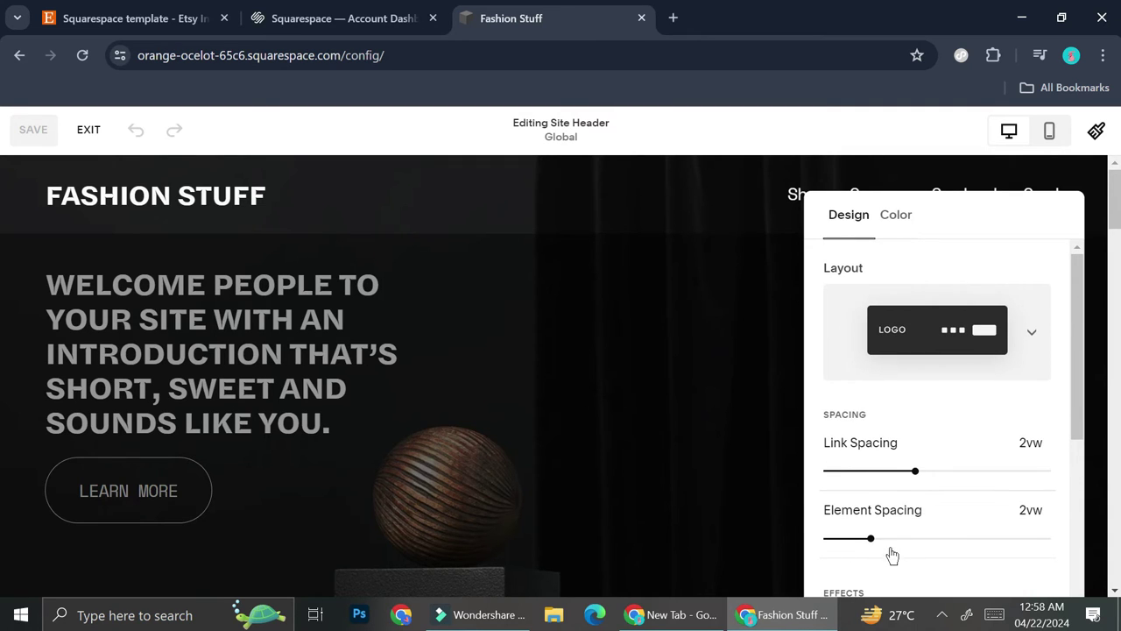
mouse_move(913, 536)
mouse_down()
mouse_move(873, 538)
mouse_move(948, 538)
mouse_move(864, 536)
mouse_move(1014, 526)
mouse_move(894, 532)
mouse_up()
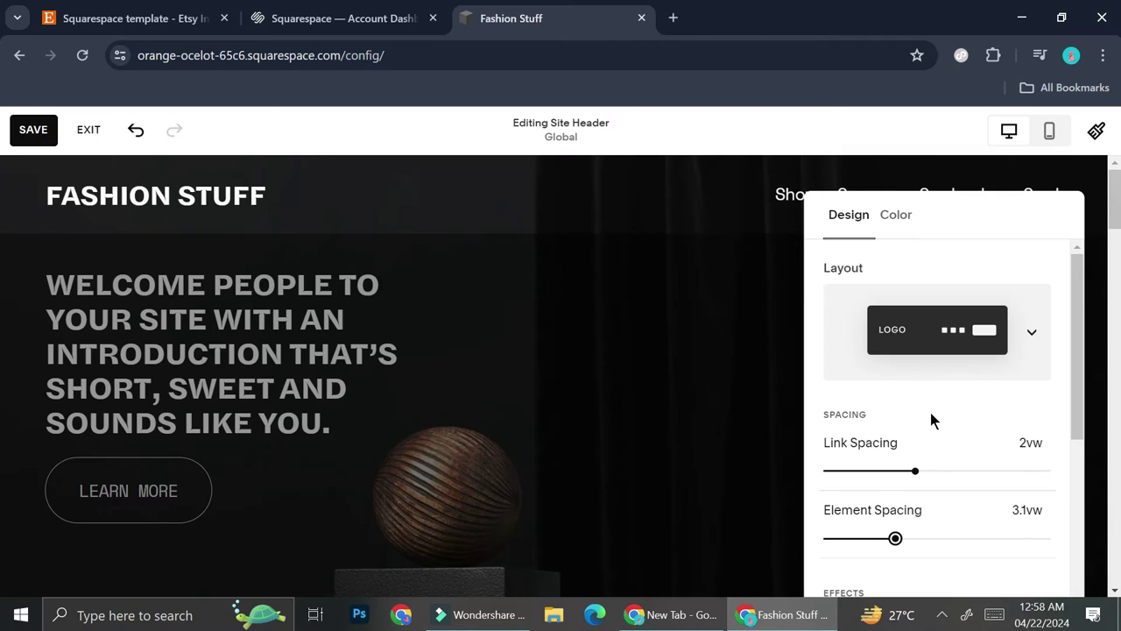
drag(895, 540, 874, 538)
mouse_move(914, 471)
mouse_down()
mouse_move(986, 470)
mouse_move(918, 469)
mouse_up()
Try the header layouts with the logo centered beside and above the links, and return to the logo-left, links-right layout
click(1012, 365)
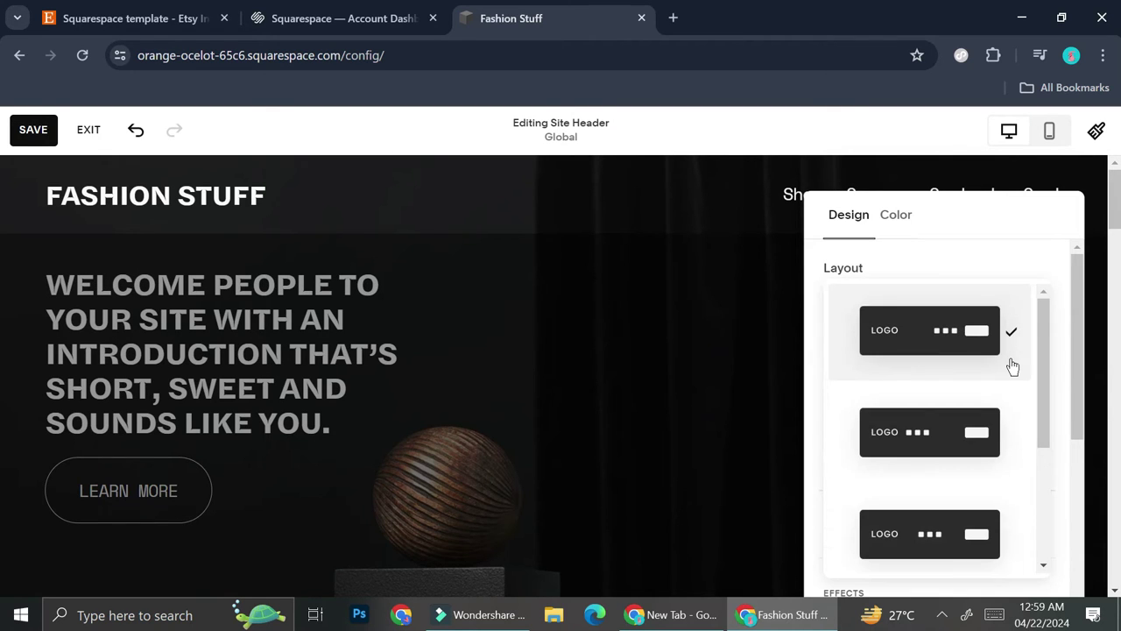
scroll(986, 465, down, 2)
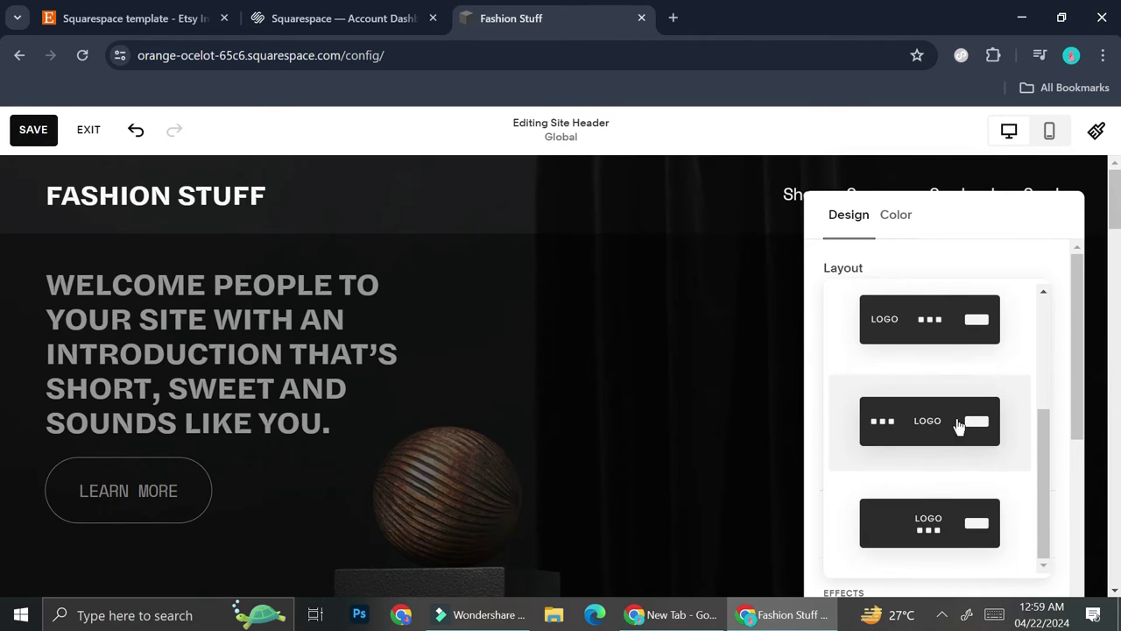
click(958, 426)
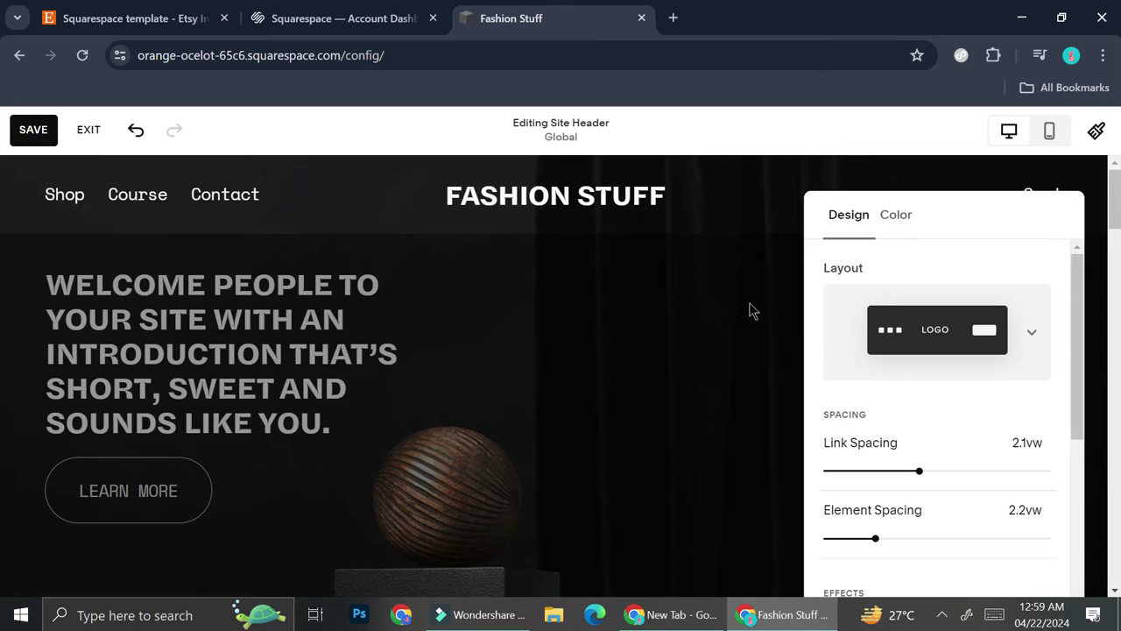
click(971, 331)
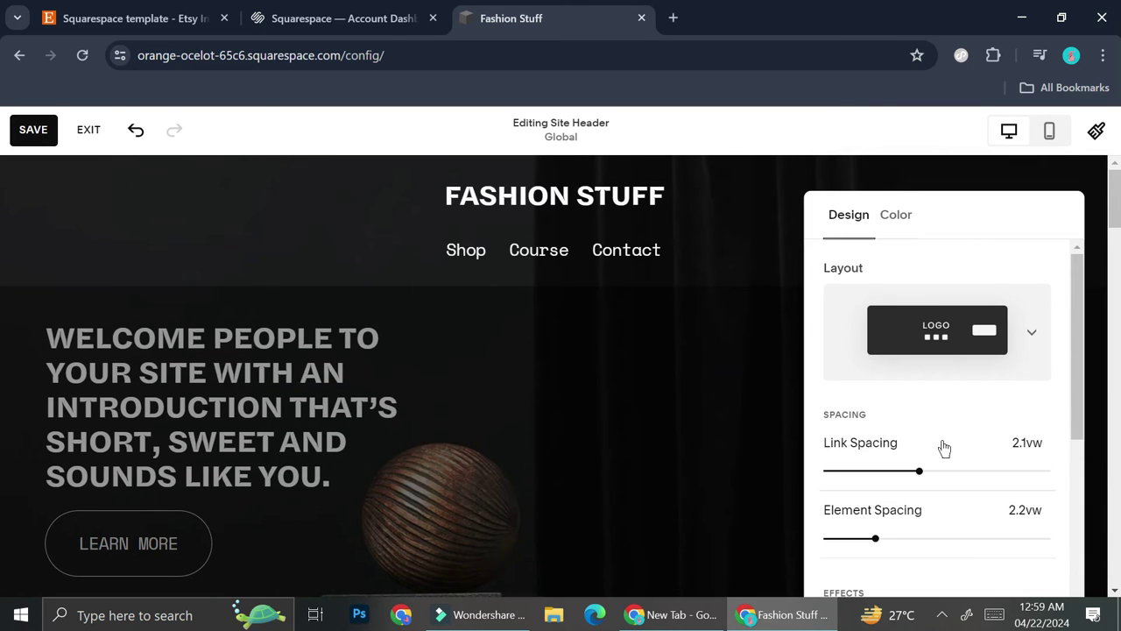
click(963, 331)
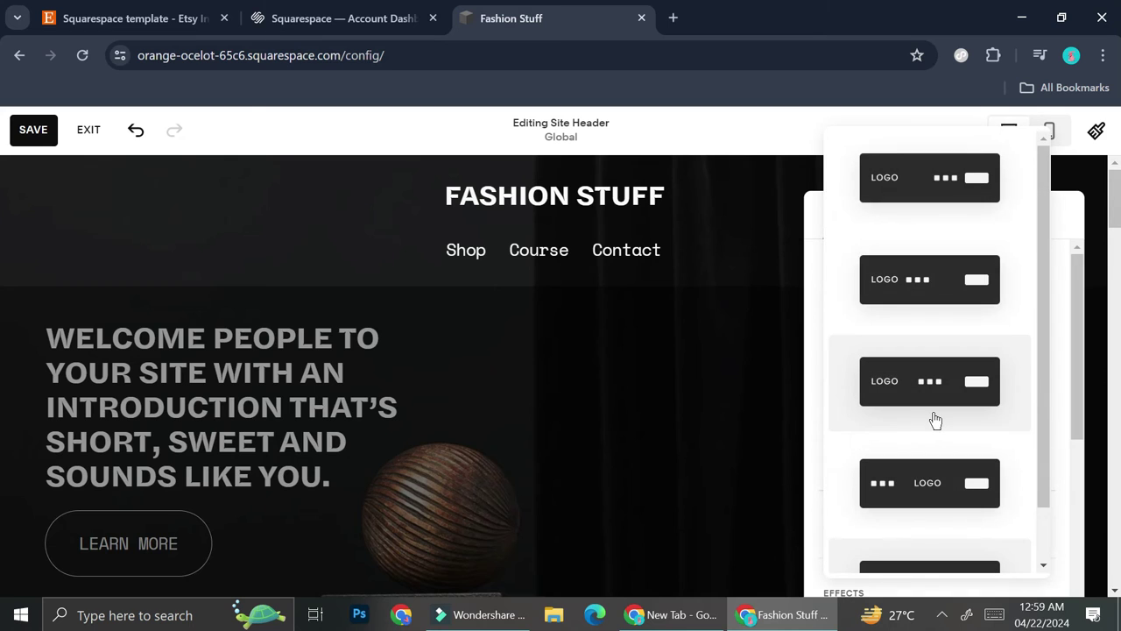
click(941, 195)
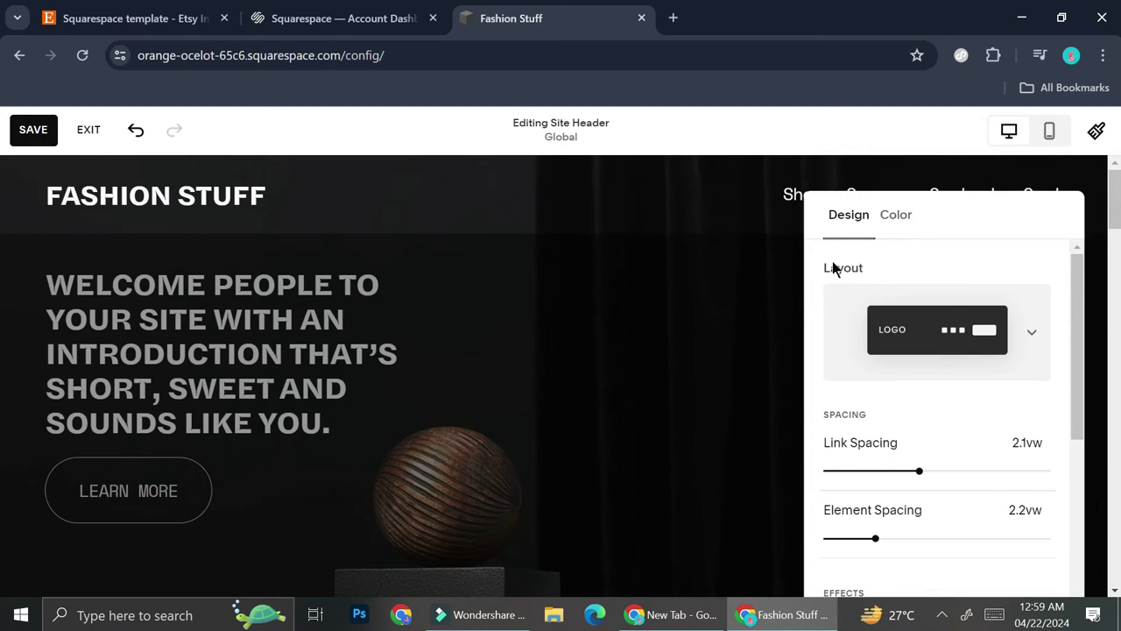
Look at the header's Solid, Gradient and Adaptive color styles and leave Adaptive selected
click(887, 214)
click(976, 270)
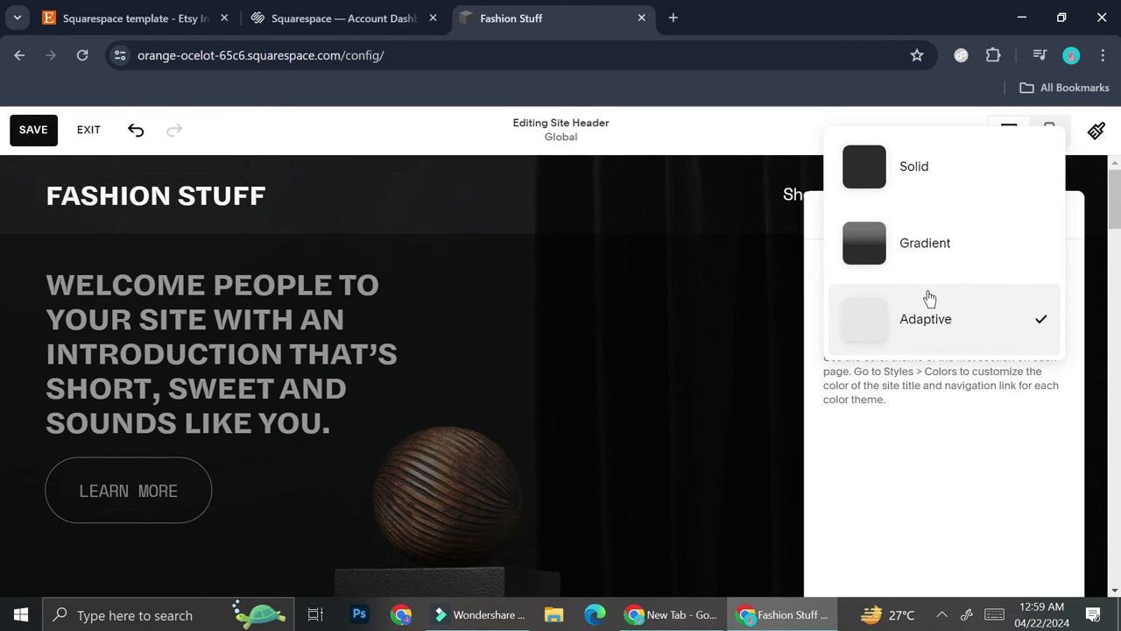
click(900, 456)
Try to turn on the Language Switch header element, dismiss the multilingual site dialog, and save the header changes
click(145, 288)
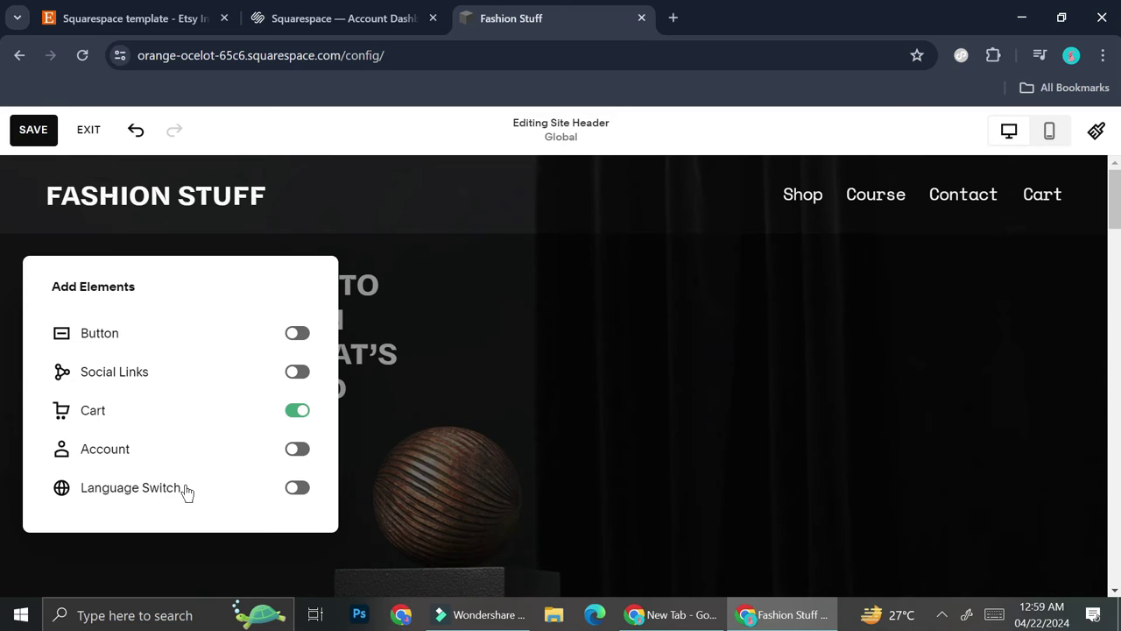
click(299, 488)
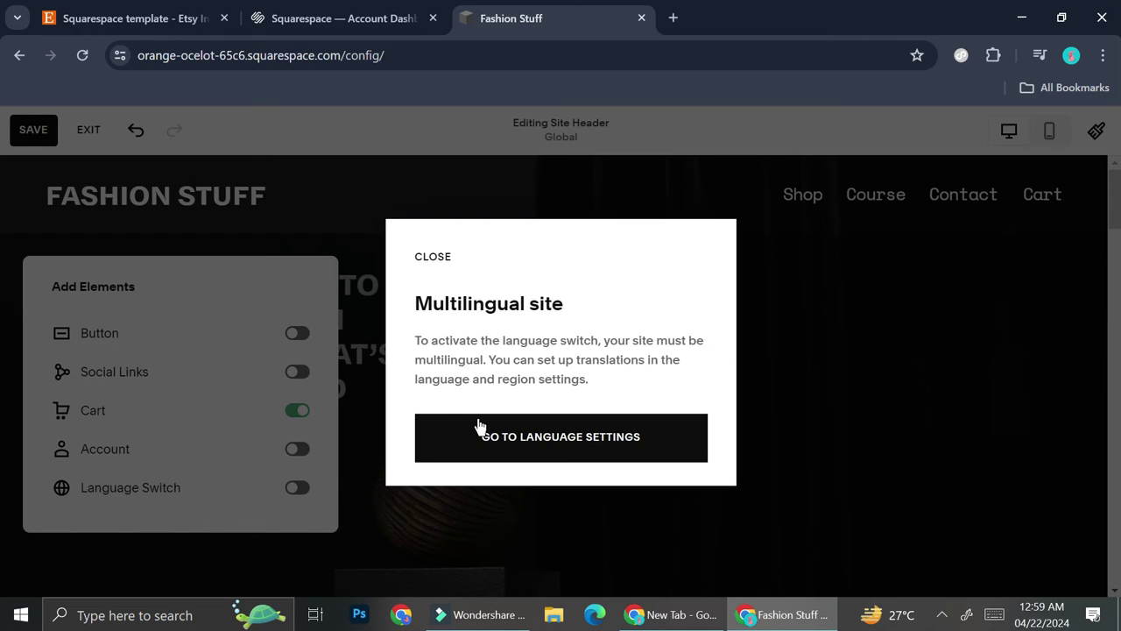
click(791, 381)
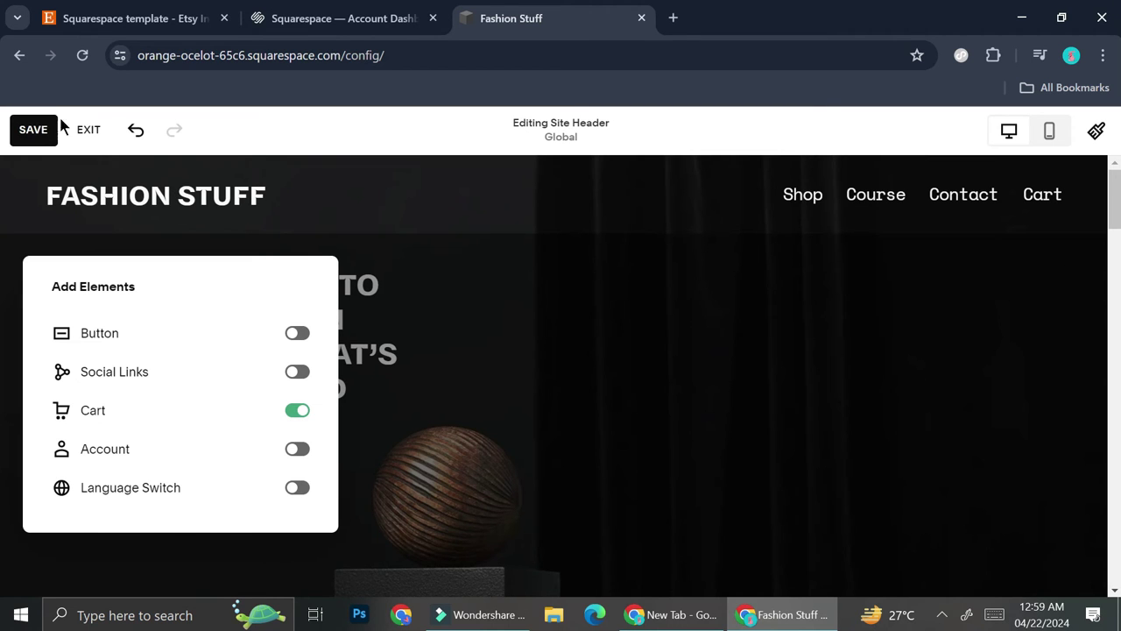
click(39, 132)
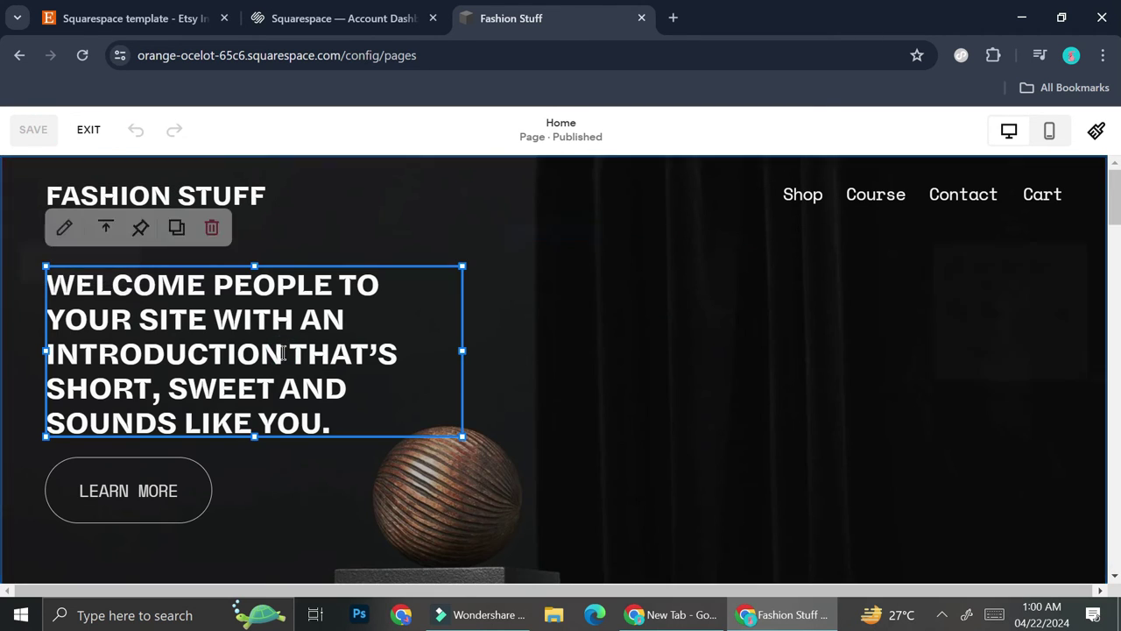
Try adding sample text at the end of the homepage welcome heading and delete it again
click(348, 409)
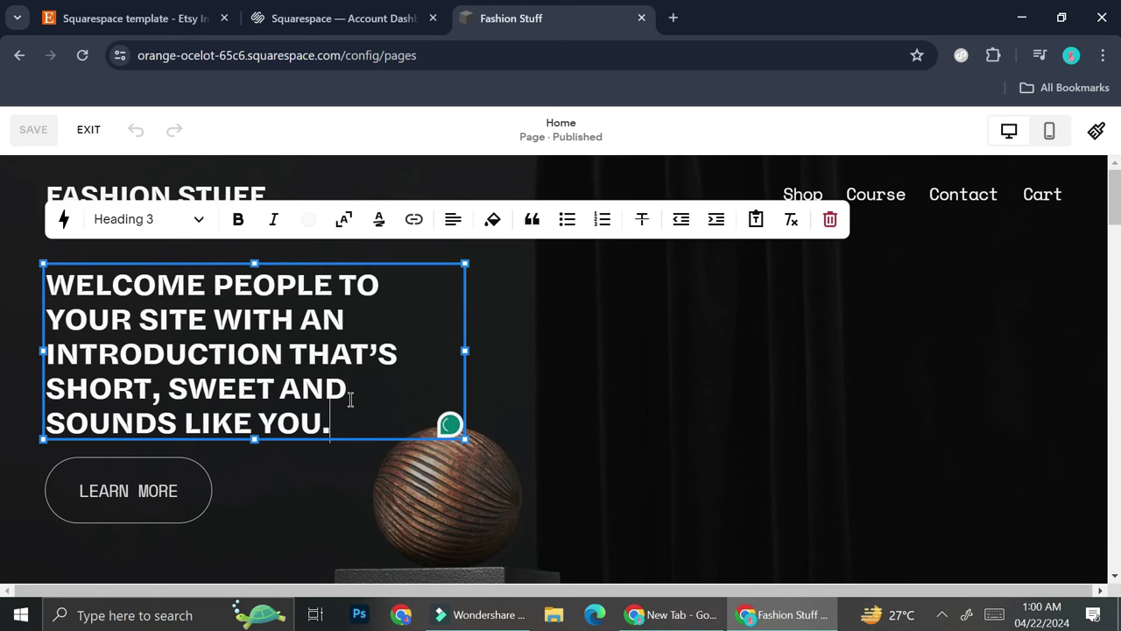
text(SAJ)
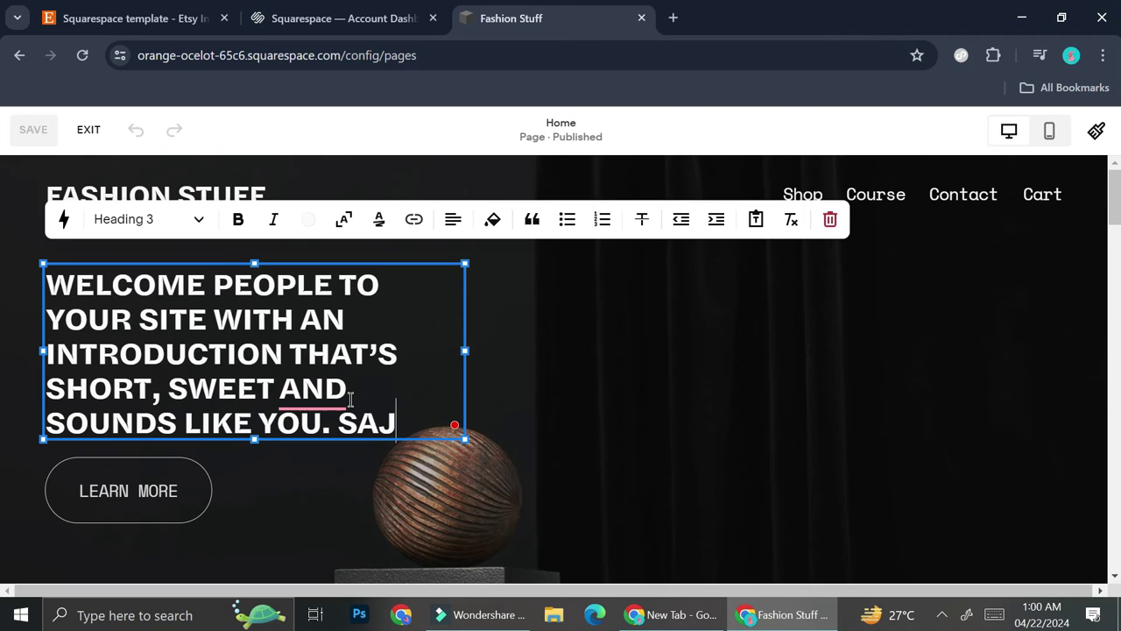
text(DYYDYSGGAI)
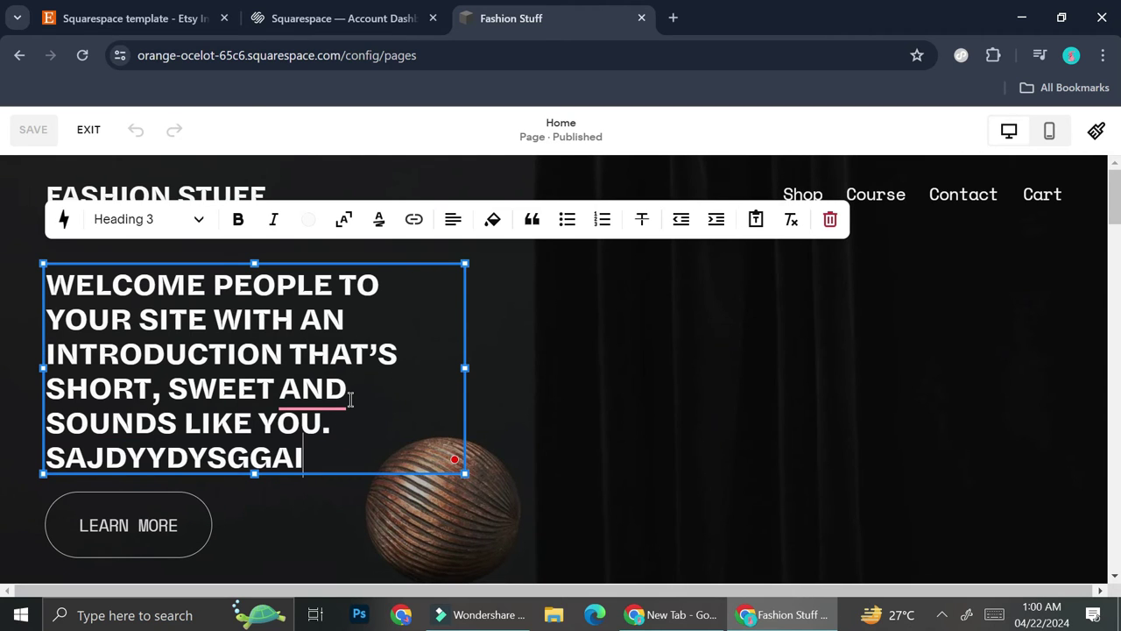
key(BackSpace)
key(BackSpace)
key(BackSpace)
key(BackSpace)
key(BackSpace)
key(BackSpace)
key(BackSpace)
key(BackSpace)
key(BackSpace)
key(BackSpace)
key(BackSpace)
key(BackSpace)
key(BackSpace)
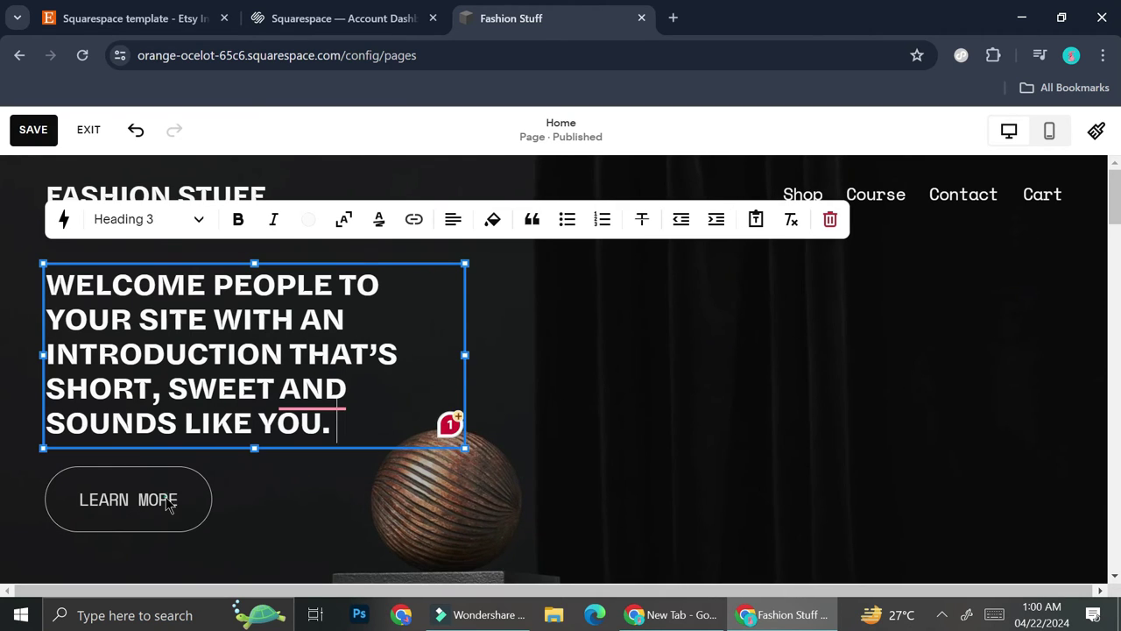
Check which page the Learn More button on the homepage links to, and close the link details
click(171, 500)
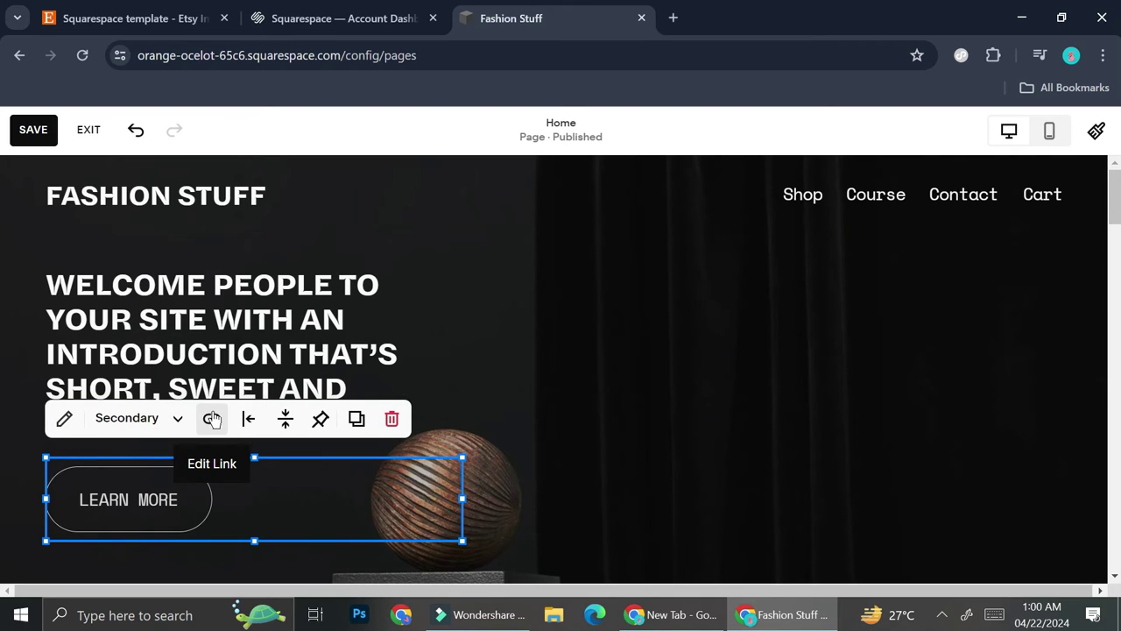
click(212, 418)
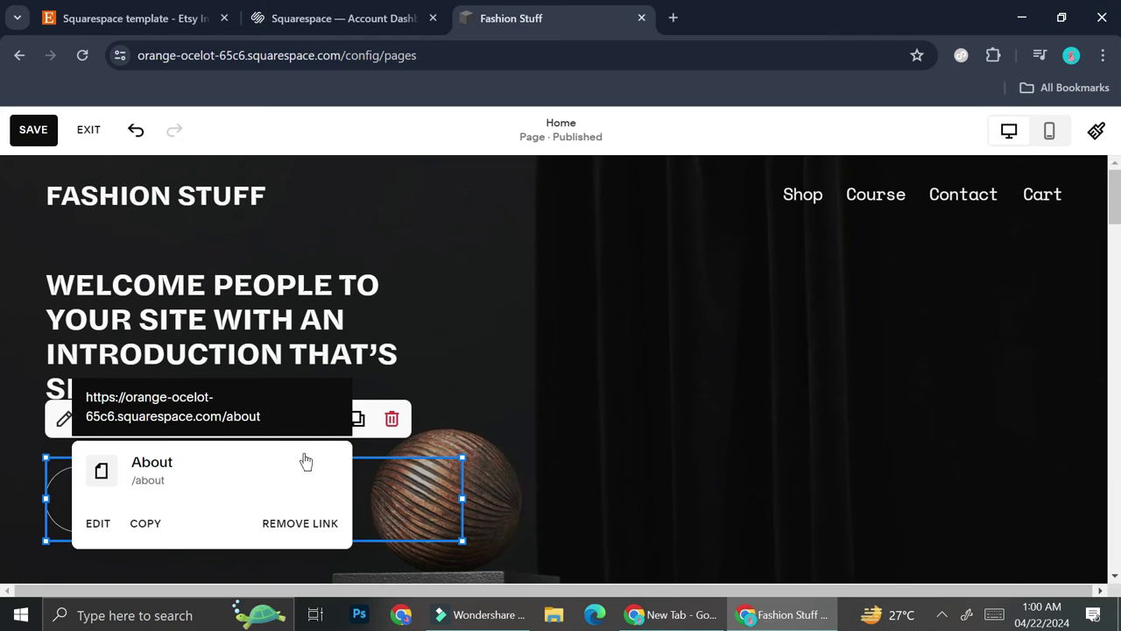
click(640, 457)
View the site header's navigation content list and close it without changing the page order
click(886, 194)
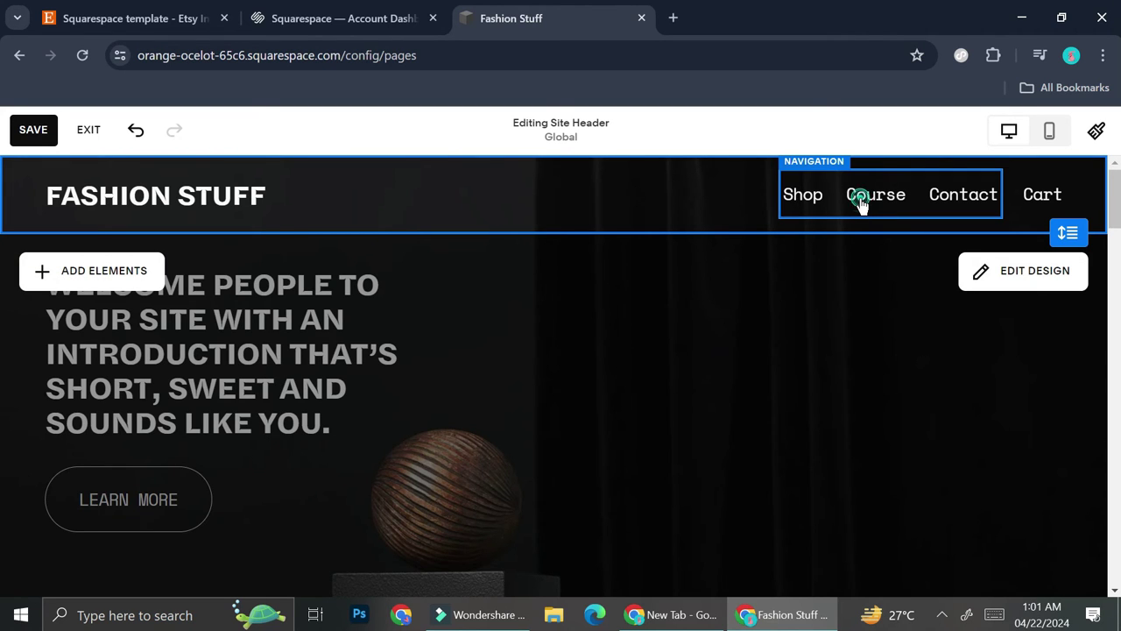
click(862, 201)
click(1025, 187)
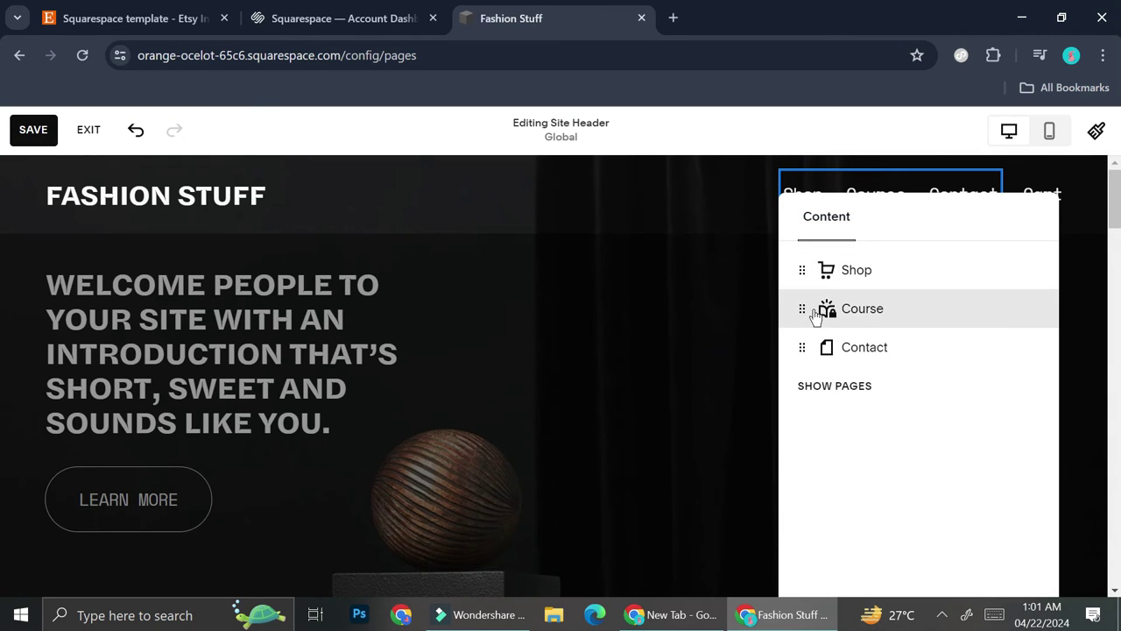
click(870, 194)
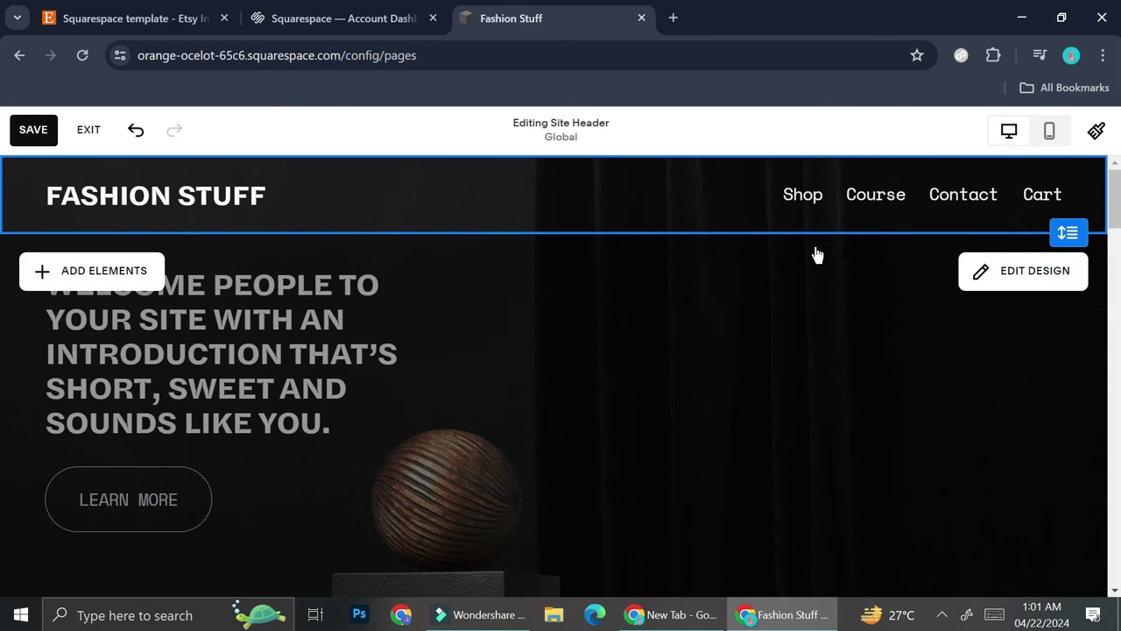
Leave header editing and look at the homepage hero section's format settings and layout grid
scroll(633, 381, down, 4)
scroll(633, 380, down, 2)
click(634, 380)
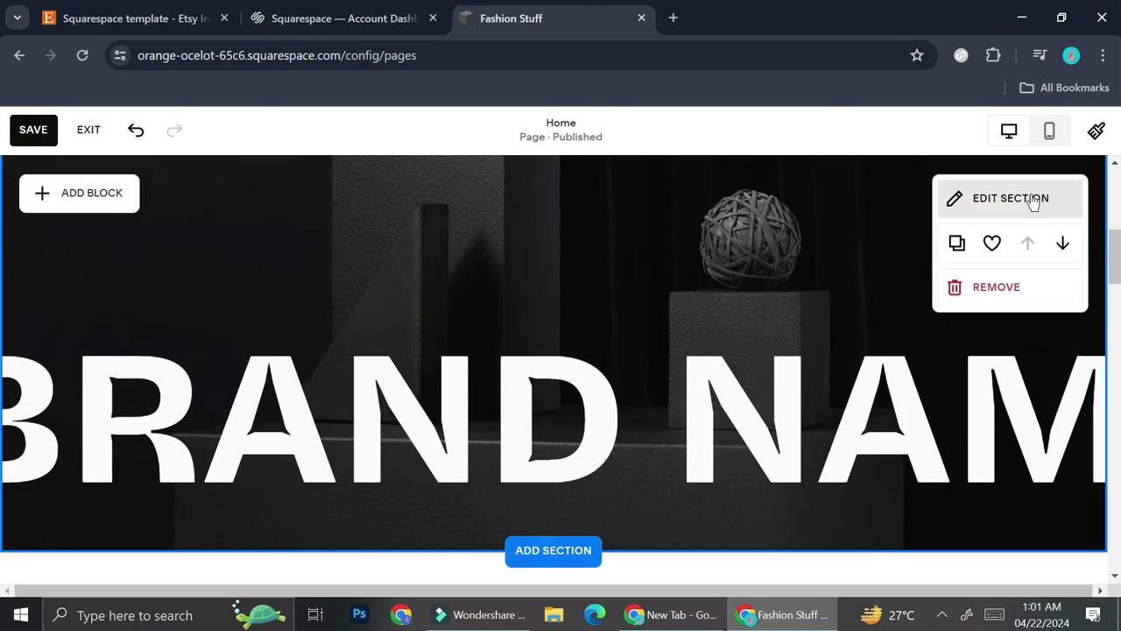
click(1029, 194)
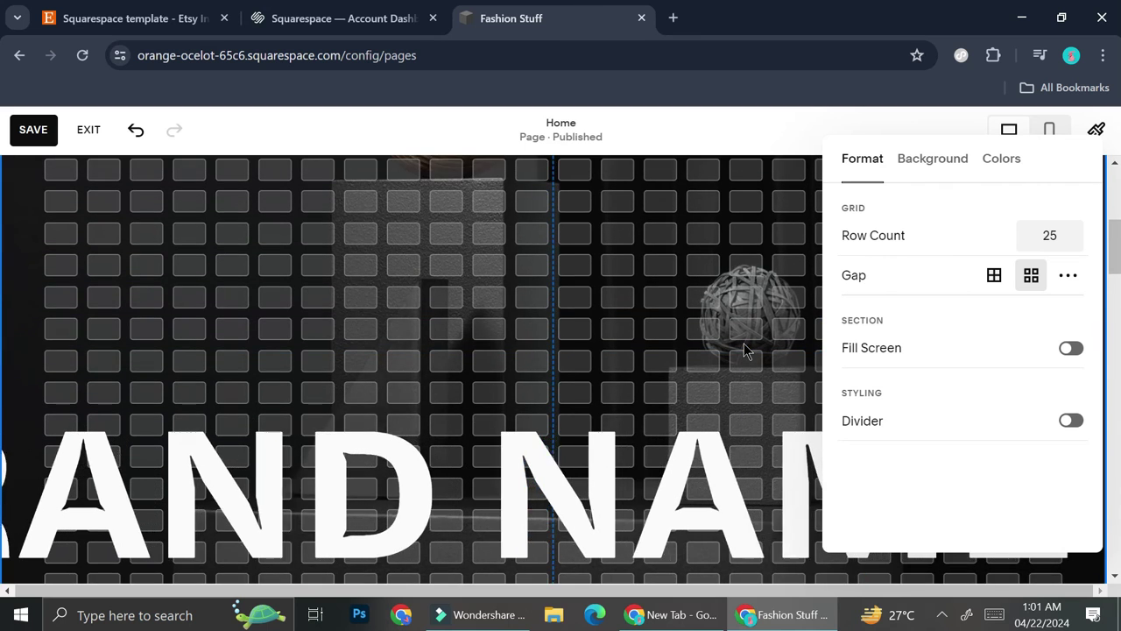
scroll(743, 346, up, 5)
scroll(743, 346, up, 2)
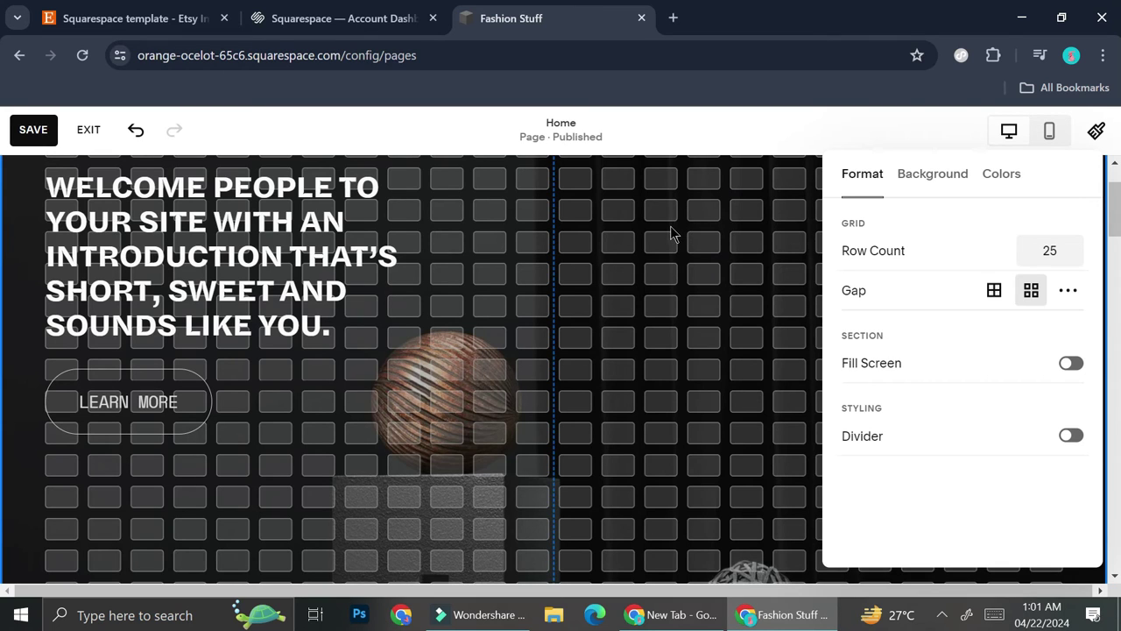
scroll(465, 306, up, 1)
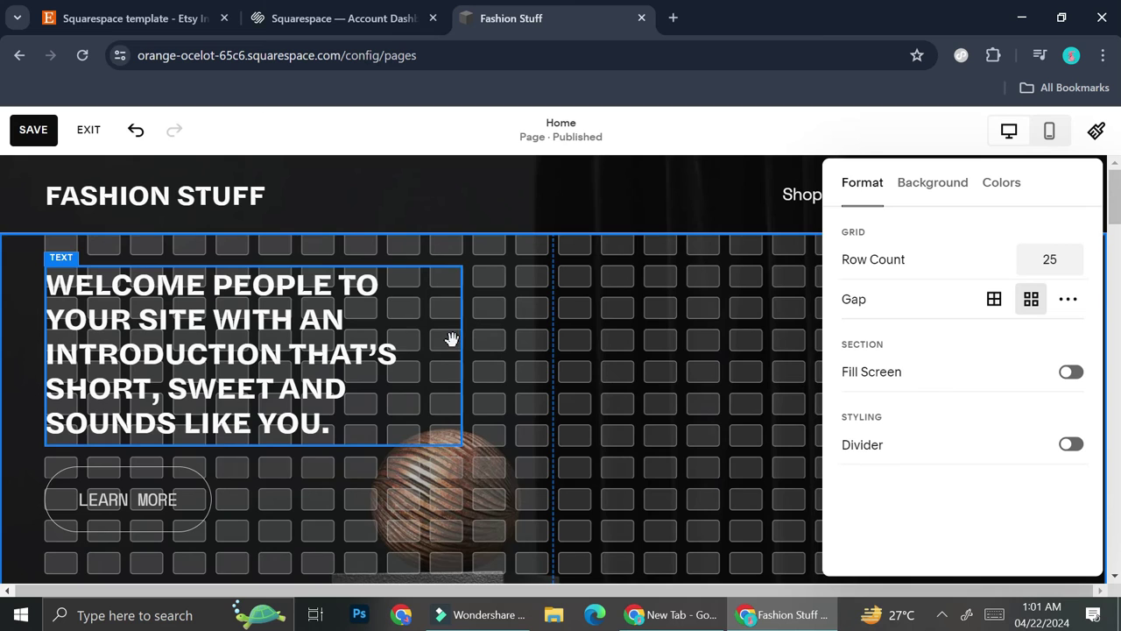
Try moving the welcome heading to the middle of the hero section and undo both moves
drag(457, 343, 825, 465)
drag(430, 331, 732, 364)
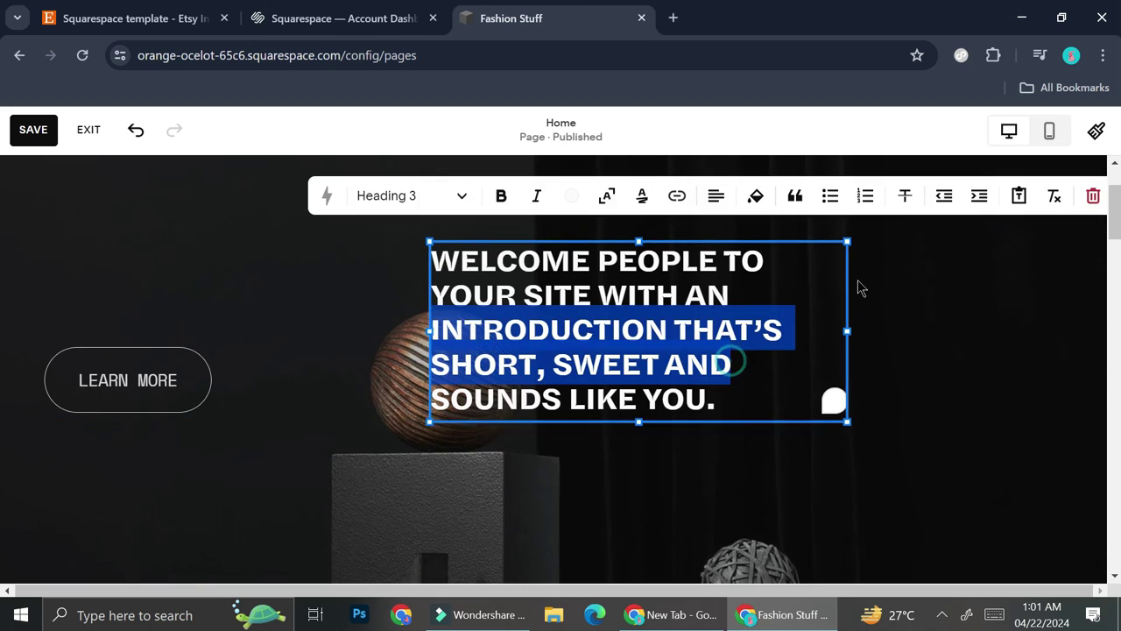
click(924, 320)
click(1011, 198)
drag(665, 326, 620, 230)
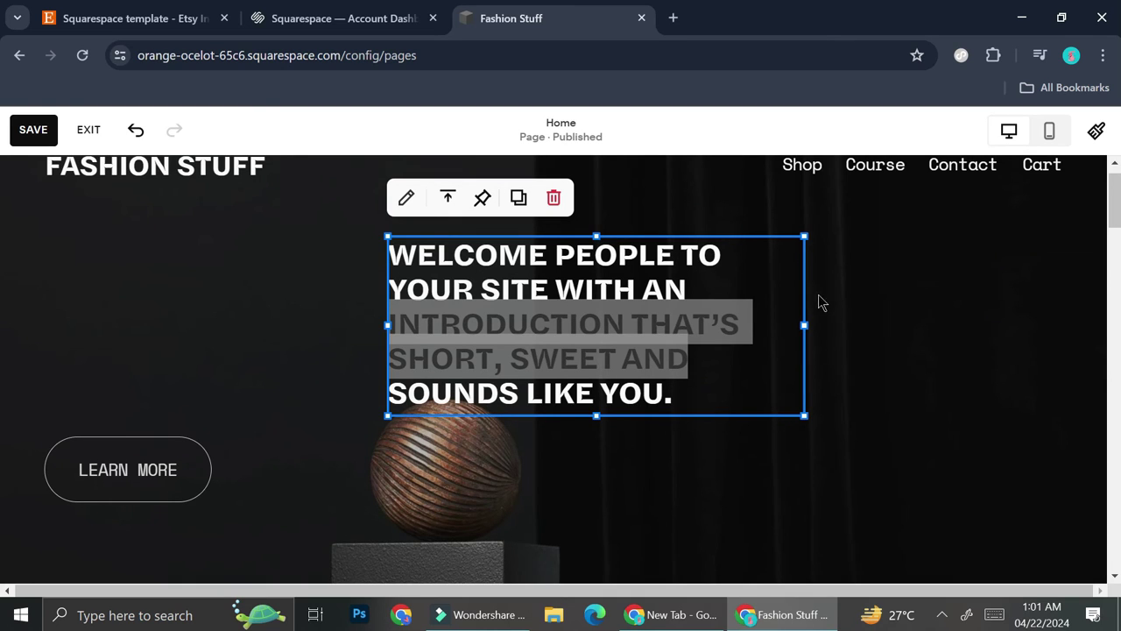
click(276, 294)
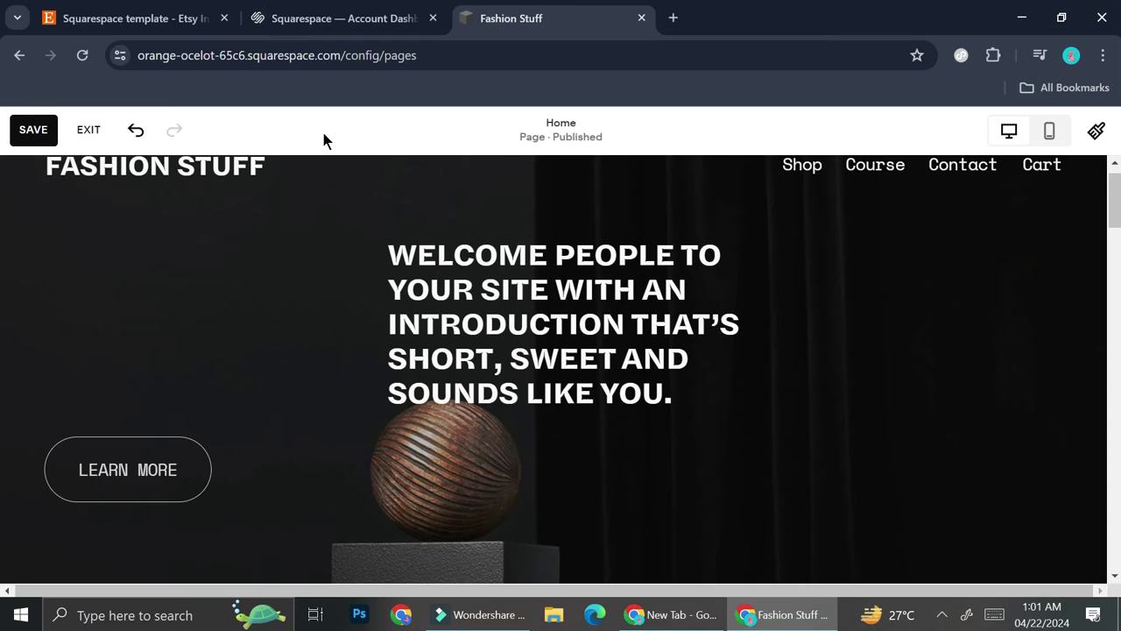
click(134, 131)
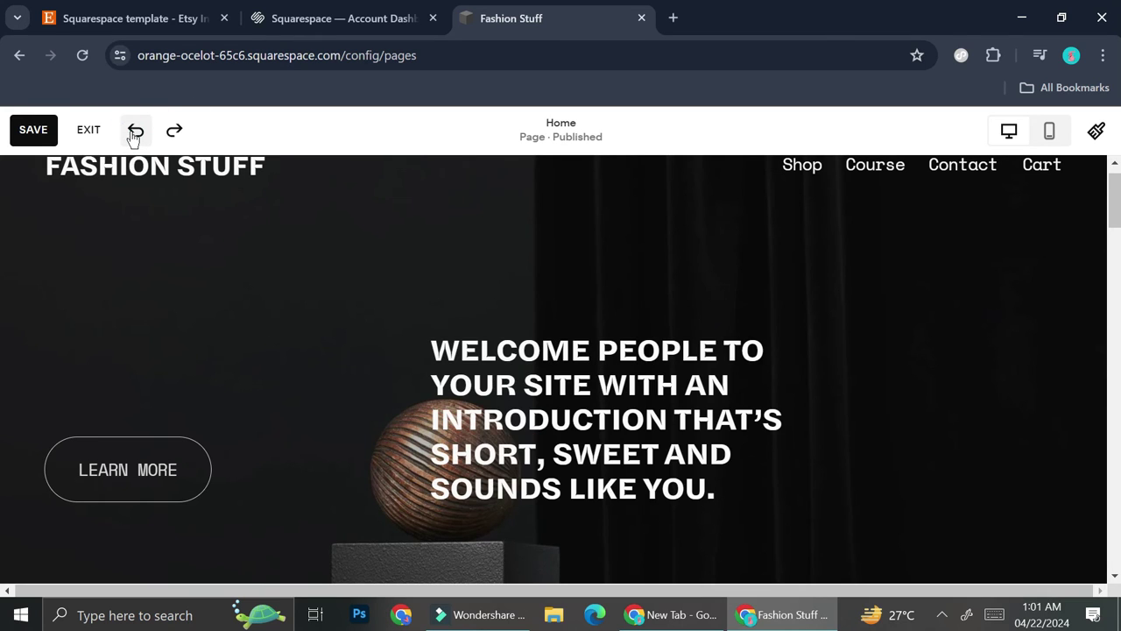
click(133, 132)
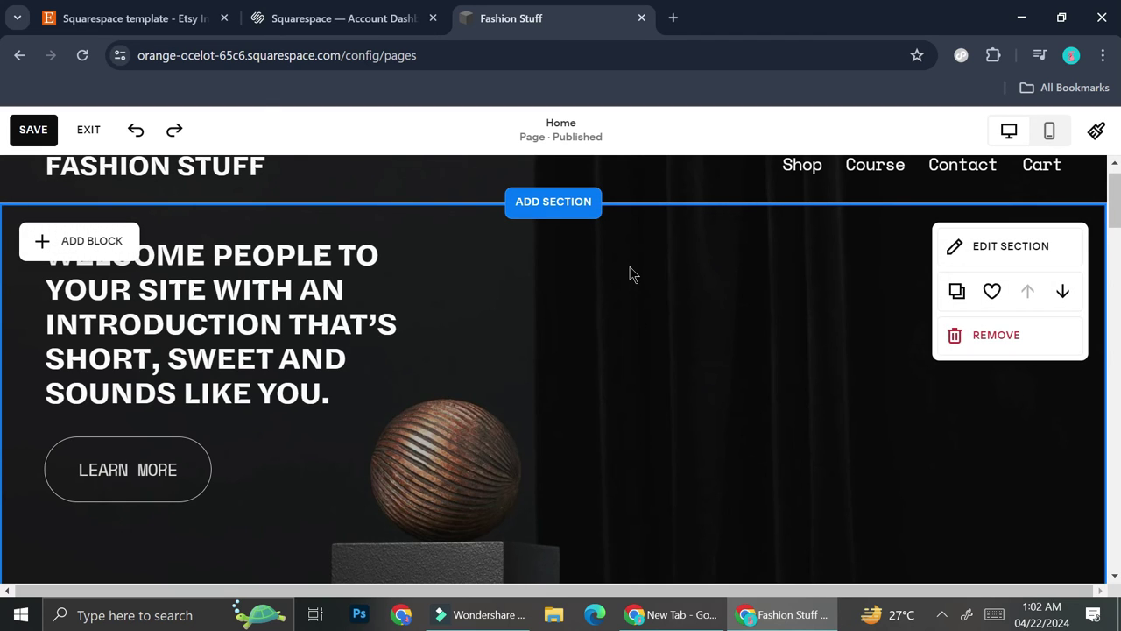
Open the free stock photo sites Unsplash and Pexels in new browser tabs and return to Unsplash
click(676, 18)
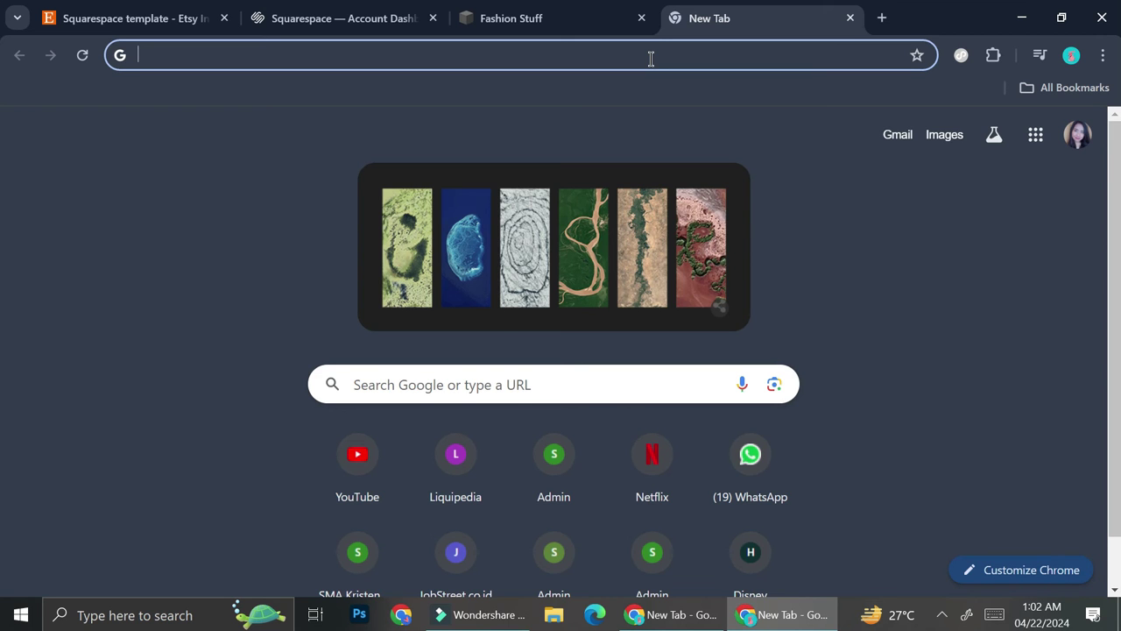
text(unspl)
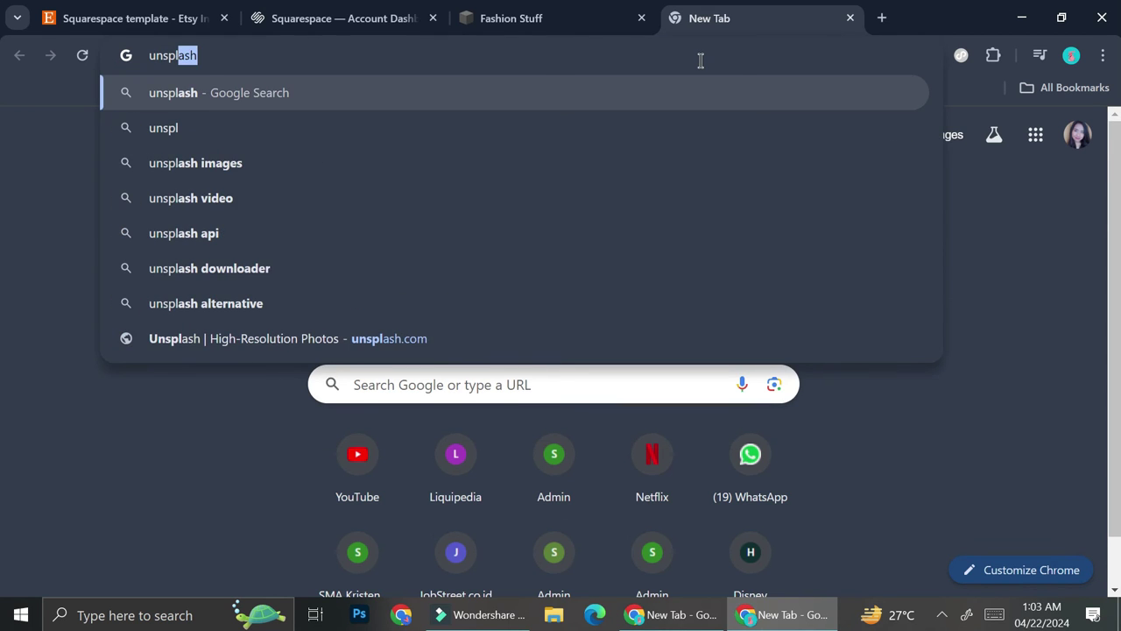
key(Return)
key(ctrl+t)
text(pexel)
key(Return)
click(117, 338)
click(652, 18)
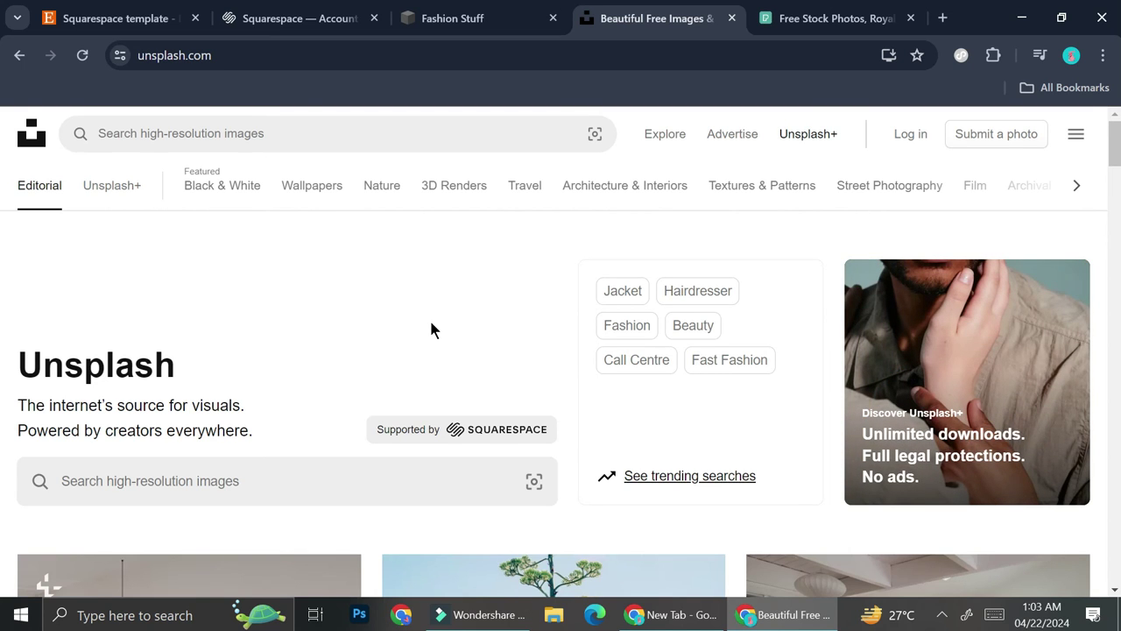
Browse Unsplash's Fashion photos and download the free photo of painted fashion sketches
click(644, 340)
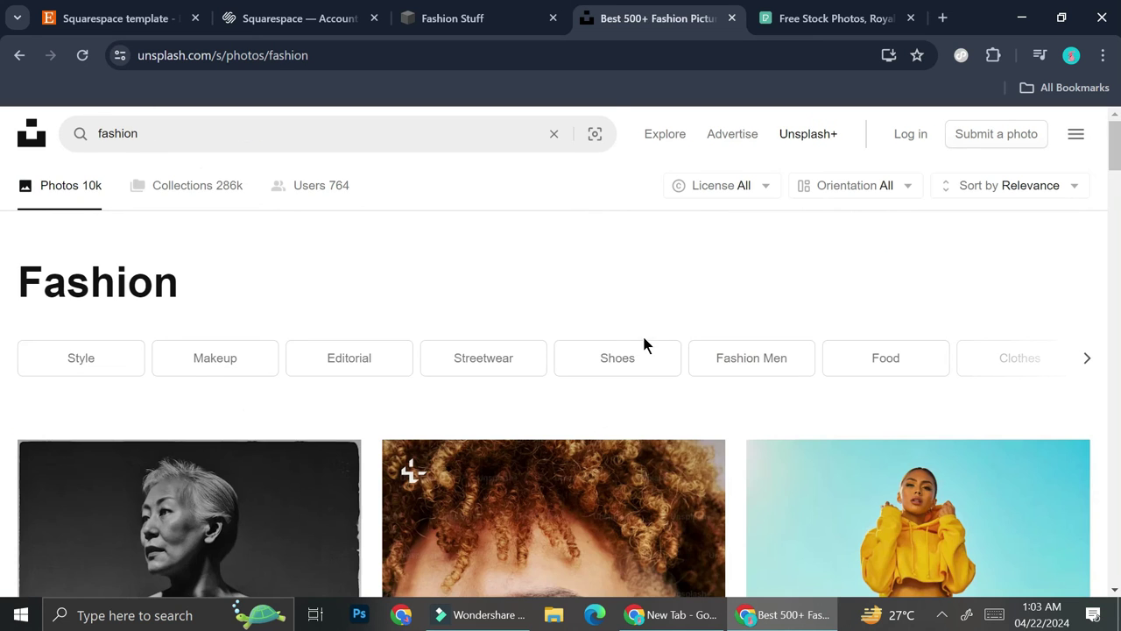
scroll(575, 420, down, 12)
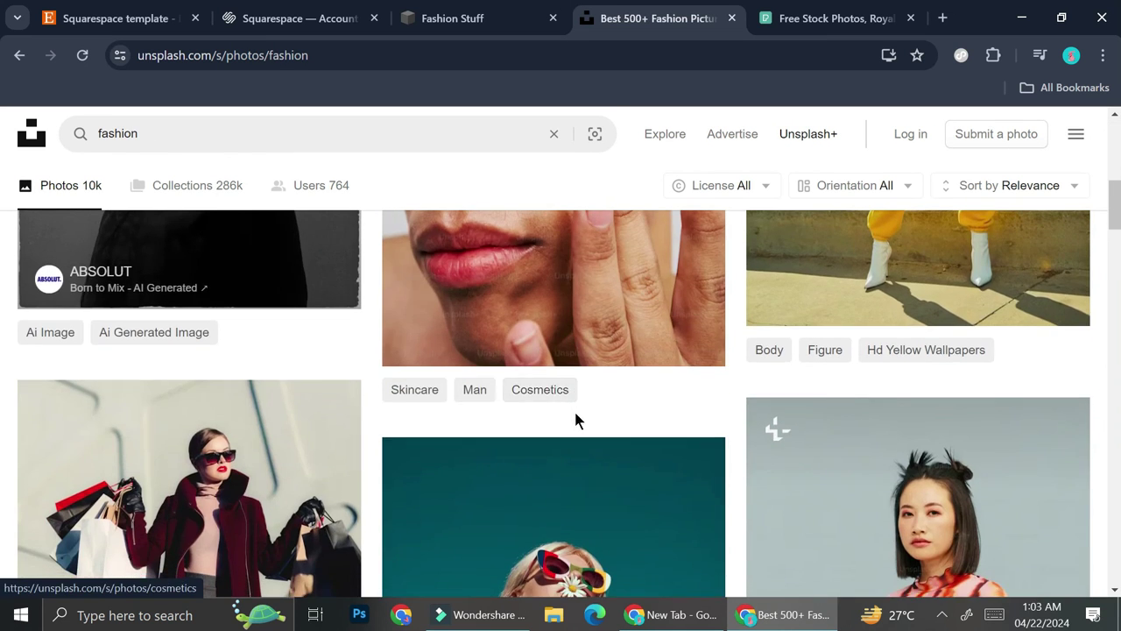
scroll(777, 339, down, 4)
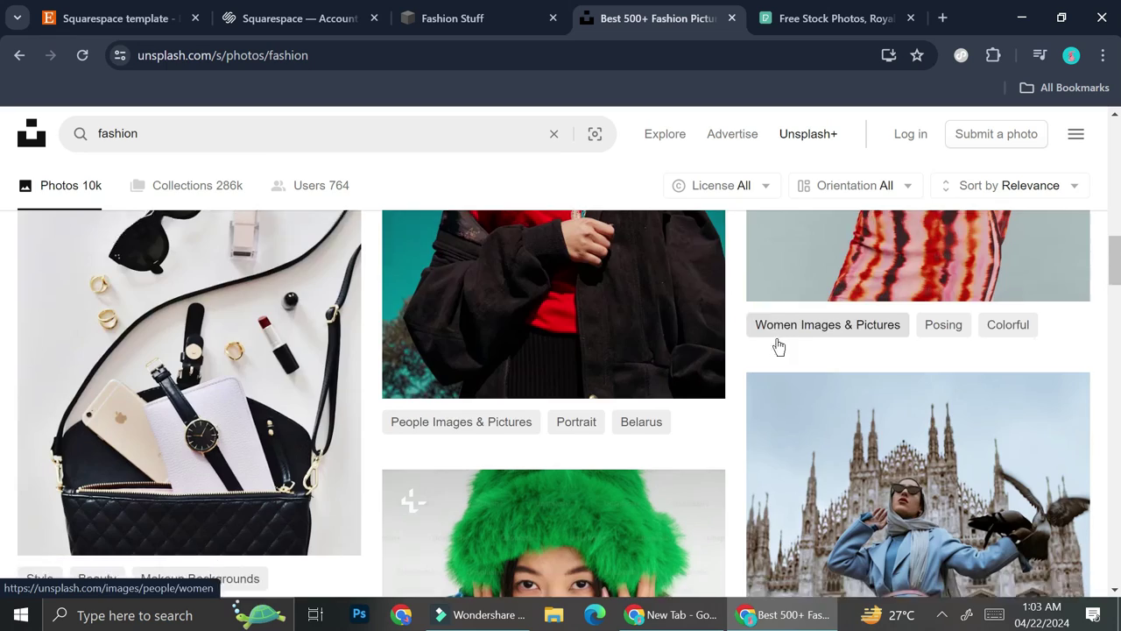
scroll(777, 339, down, 6)
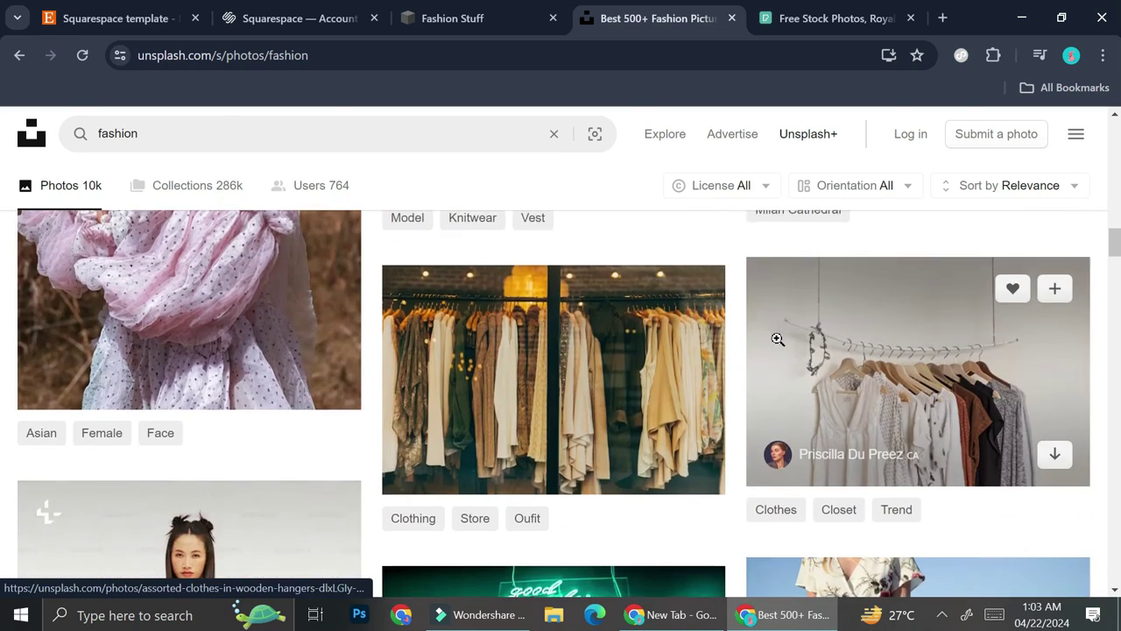
scroll(777, 341, down, 2)
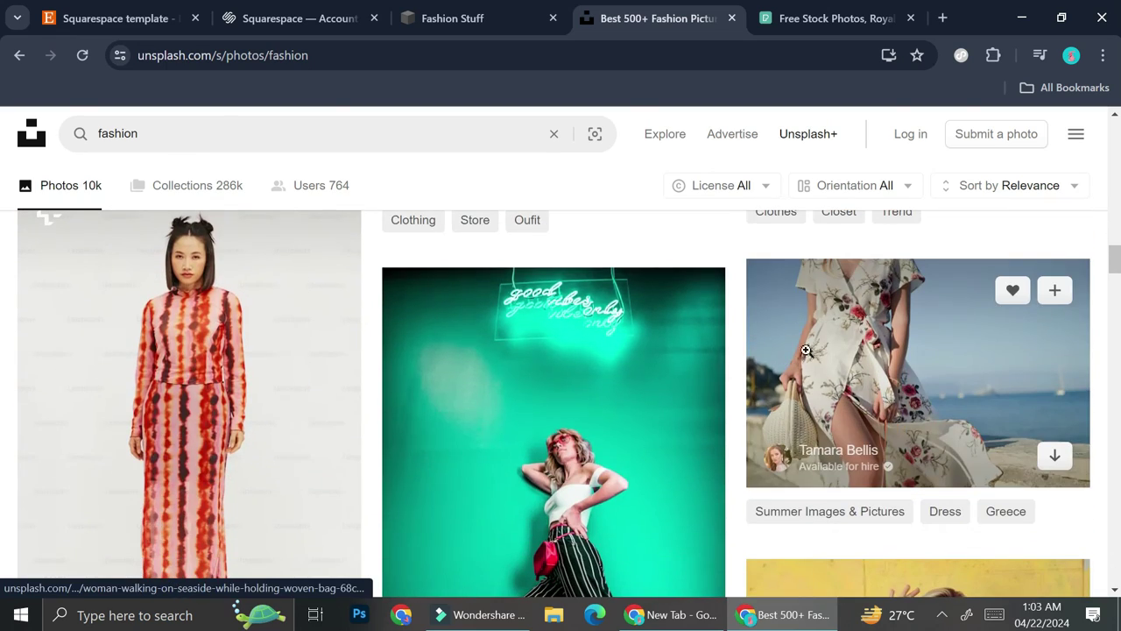
scroll(709, 391, down, 5)
click(709, 391)
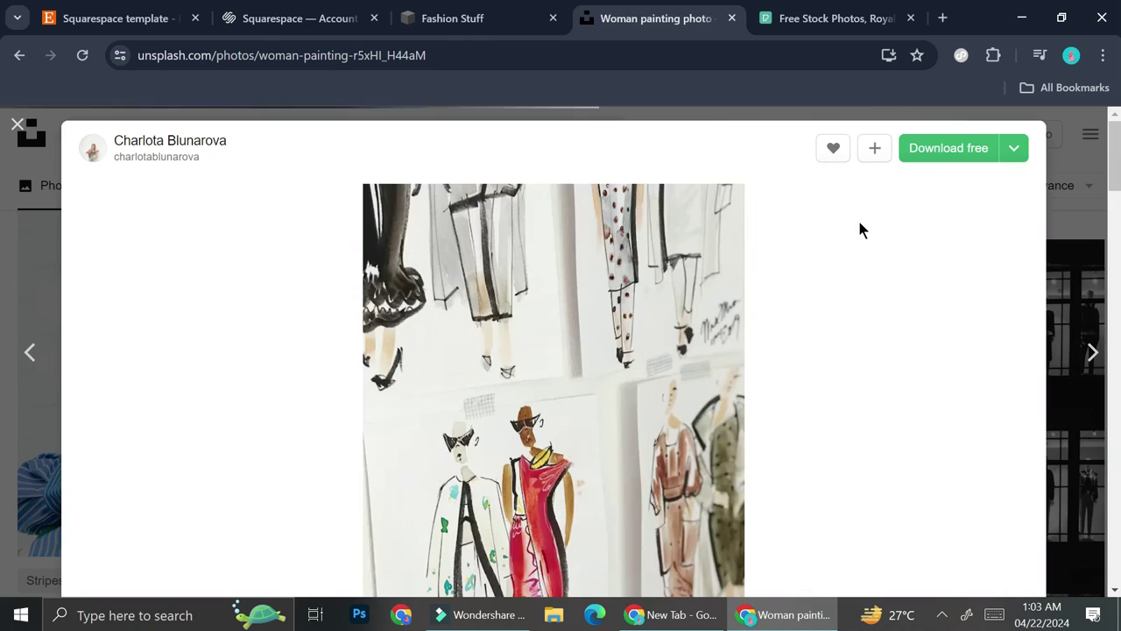
click(914, 158)
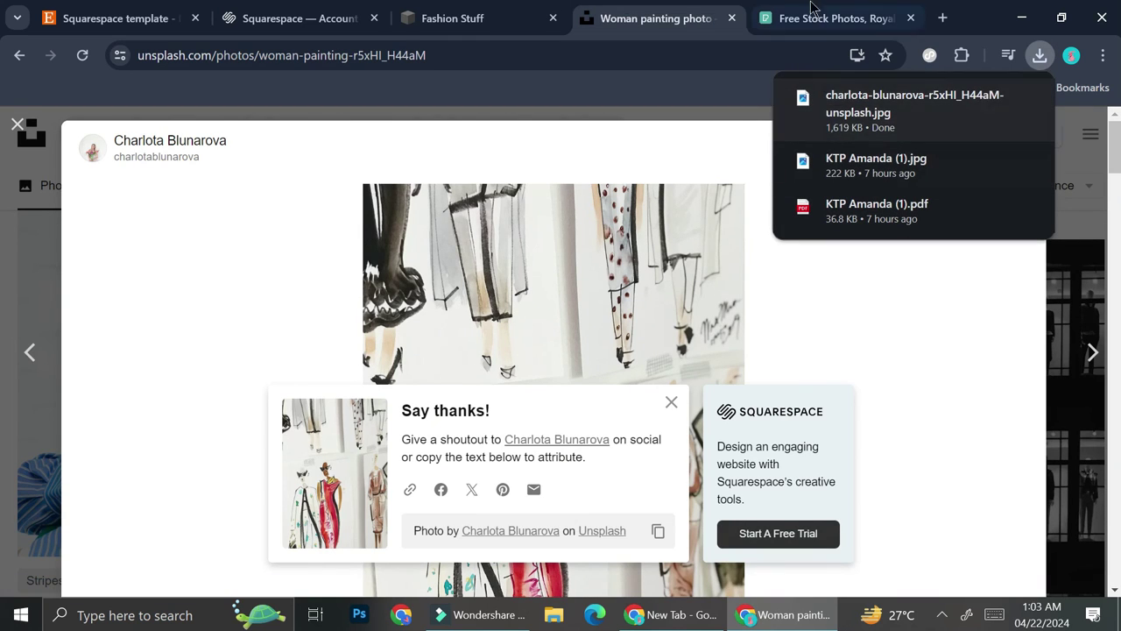
Return to the Fashion Stuff site editor and replace the homepage hero section's background image with the downloaded painted fashion sketches photo
click(298, 18)
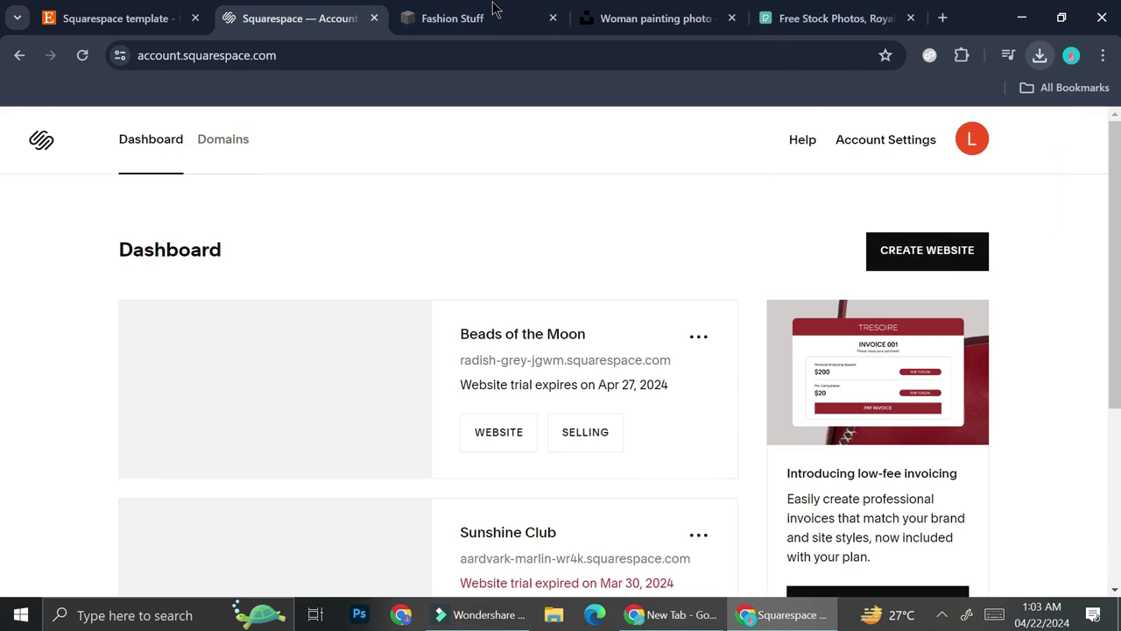
click(490, 17)
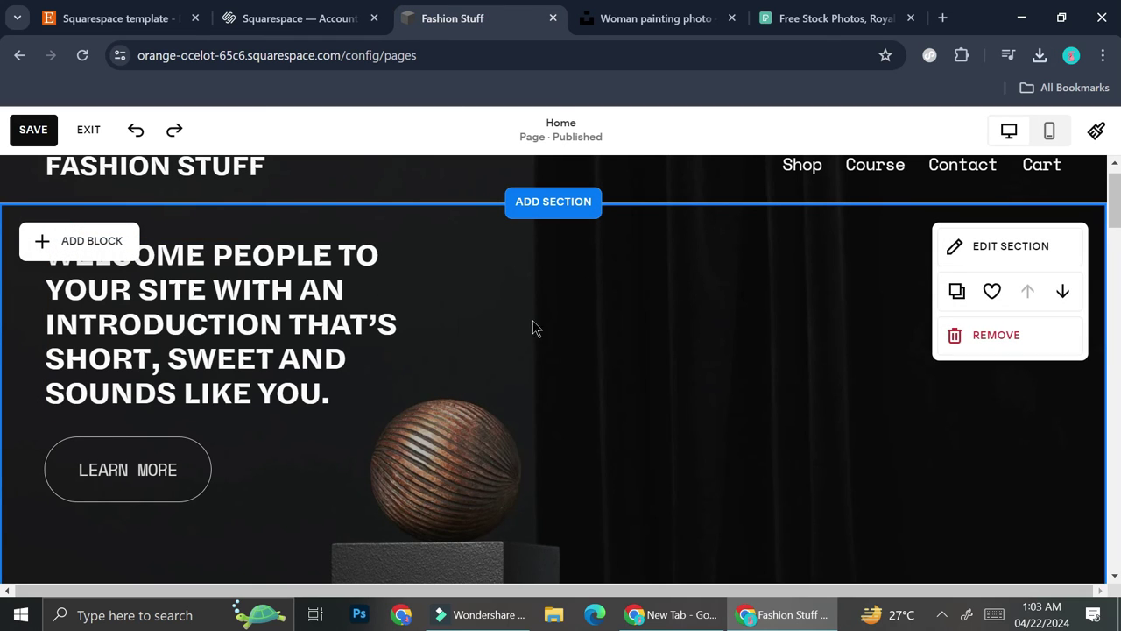
scroll(536, 320, up, 1)
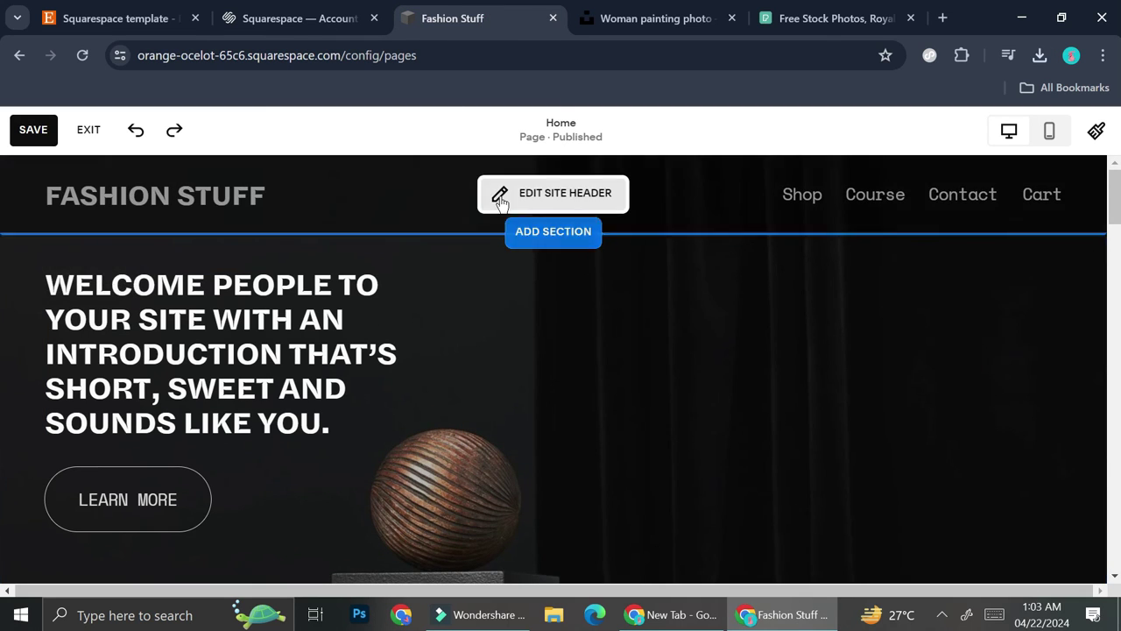
click(514, 420)
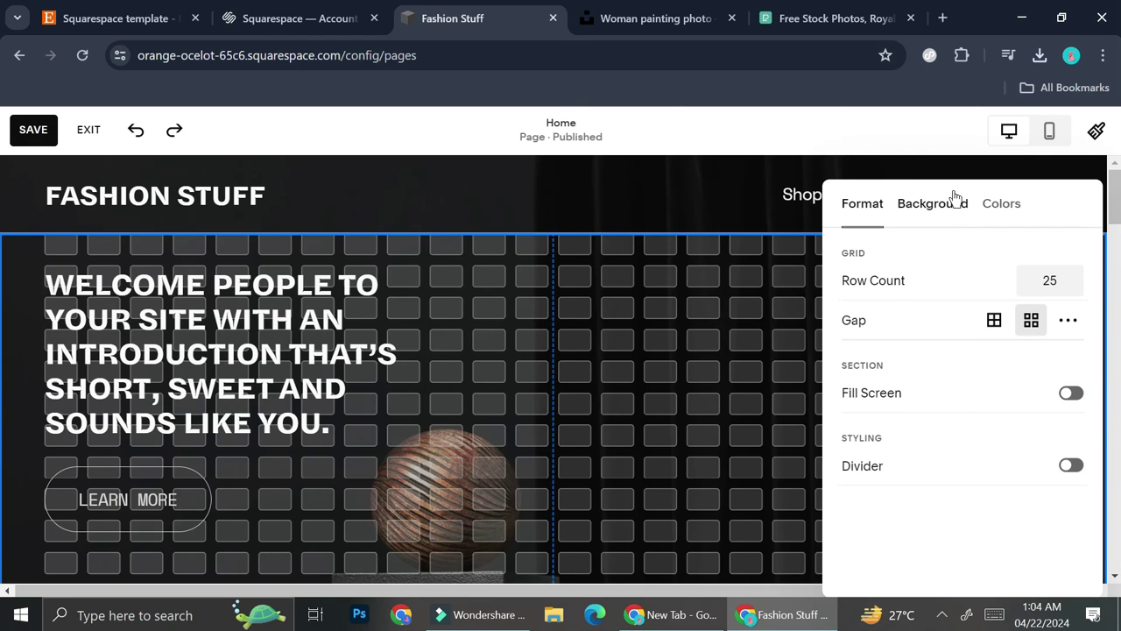
click(953, 198)
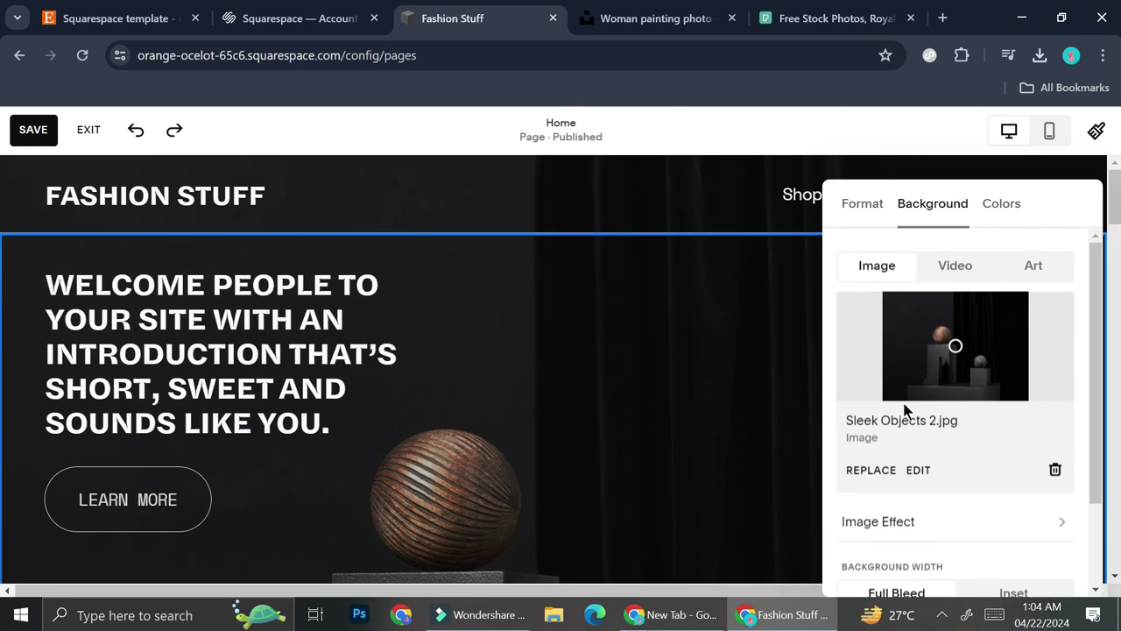
click(874, 472)
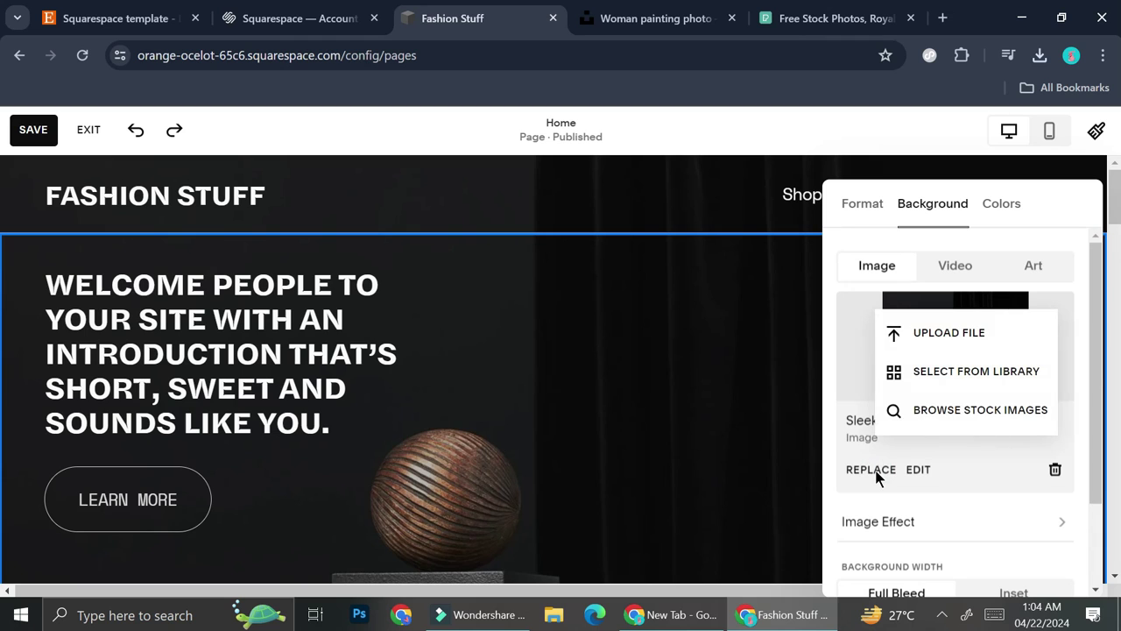
click(945, 343)
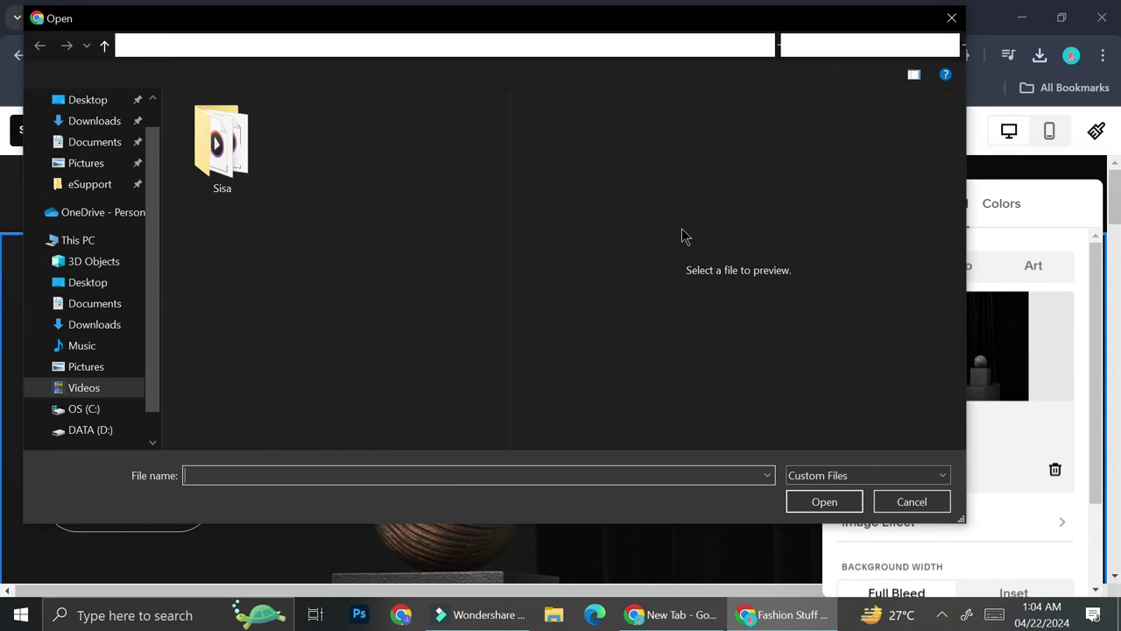
double_click(223, 162)
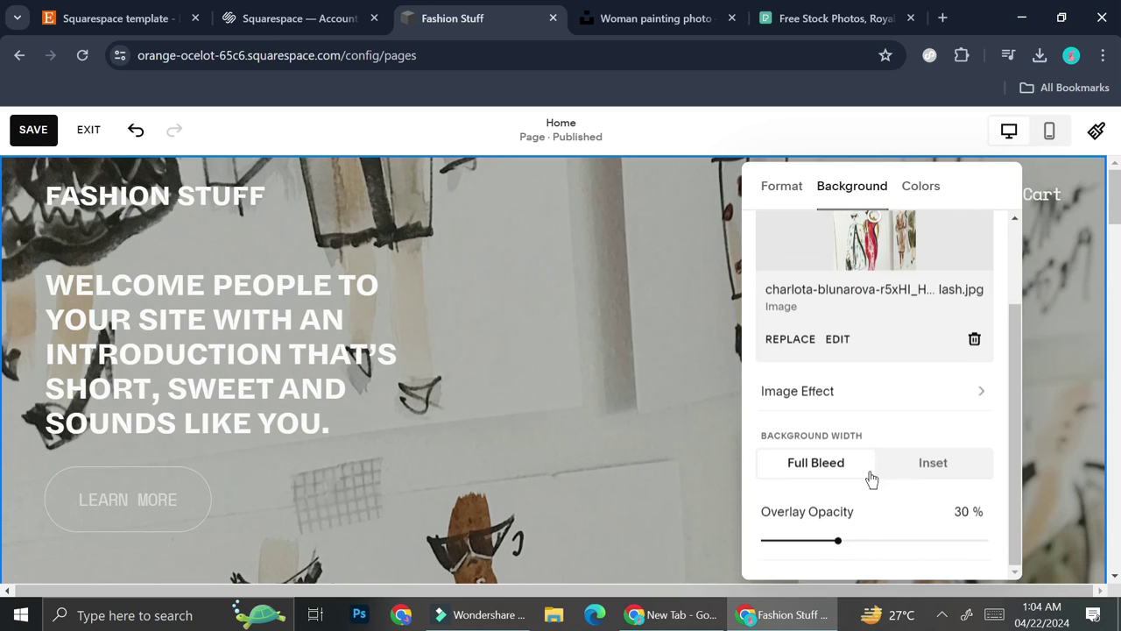
Adjust the overlay opacity of the hero section's background image, save the homepage and exit page editing
drag(839, 540, 834, 543)
scroll(561, 368, down, 2)
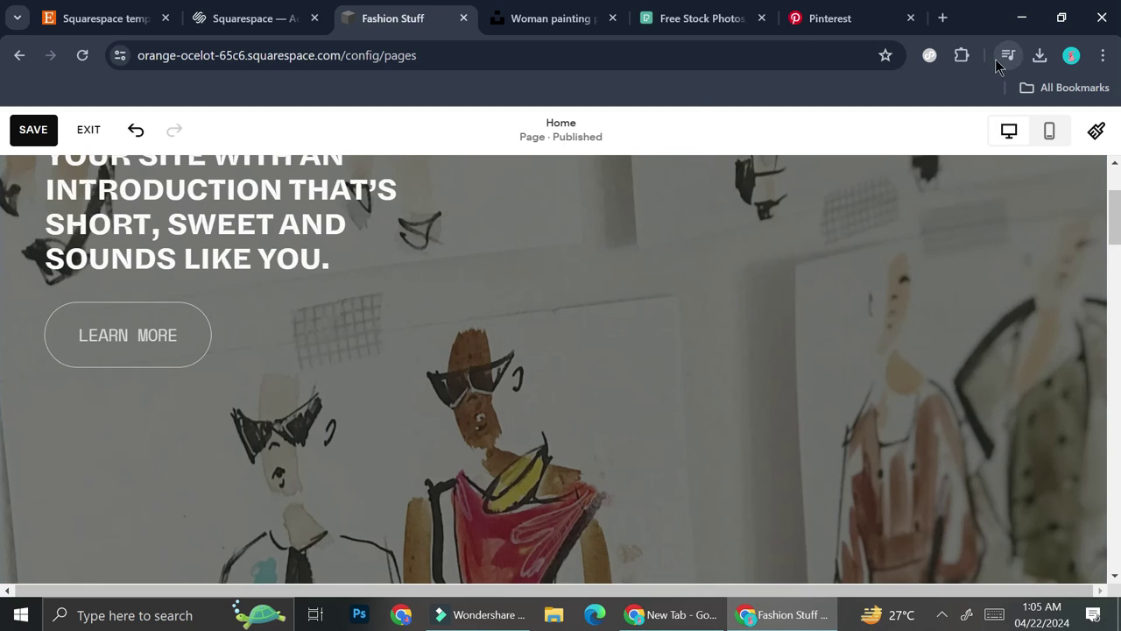
click(33, 129)
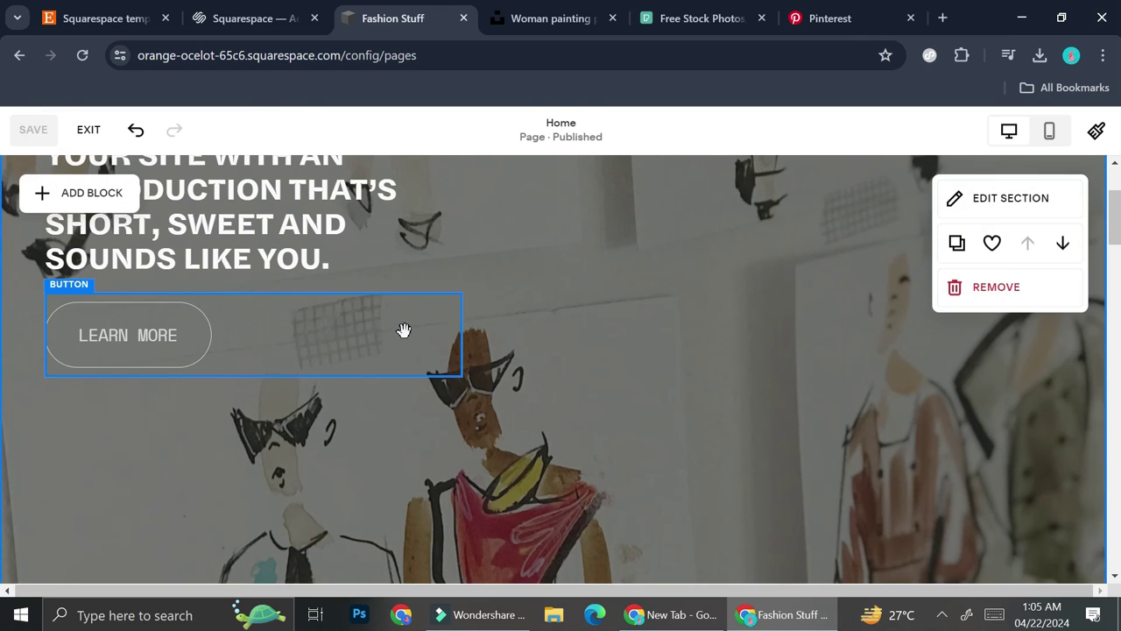
click(78, 138)
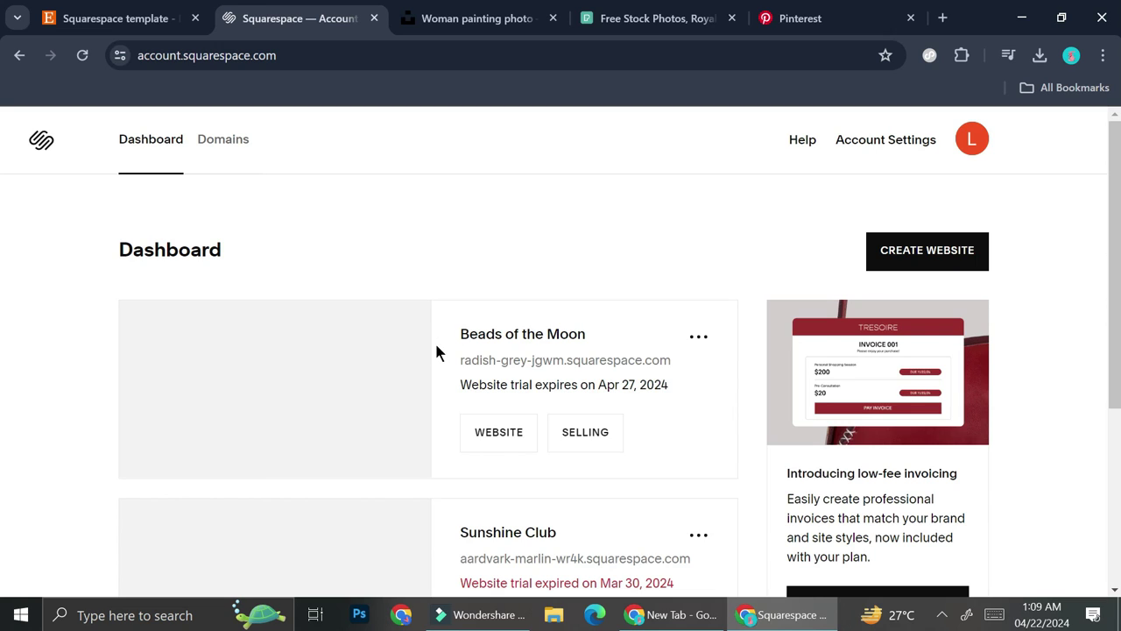
Duplicate the Beads of the Moon website from the Squarespace account dashboard
click(694, 337)
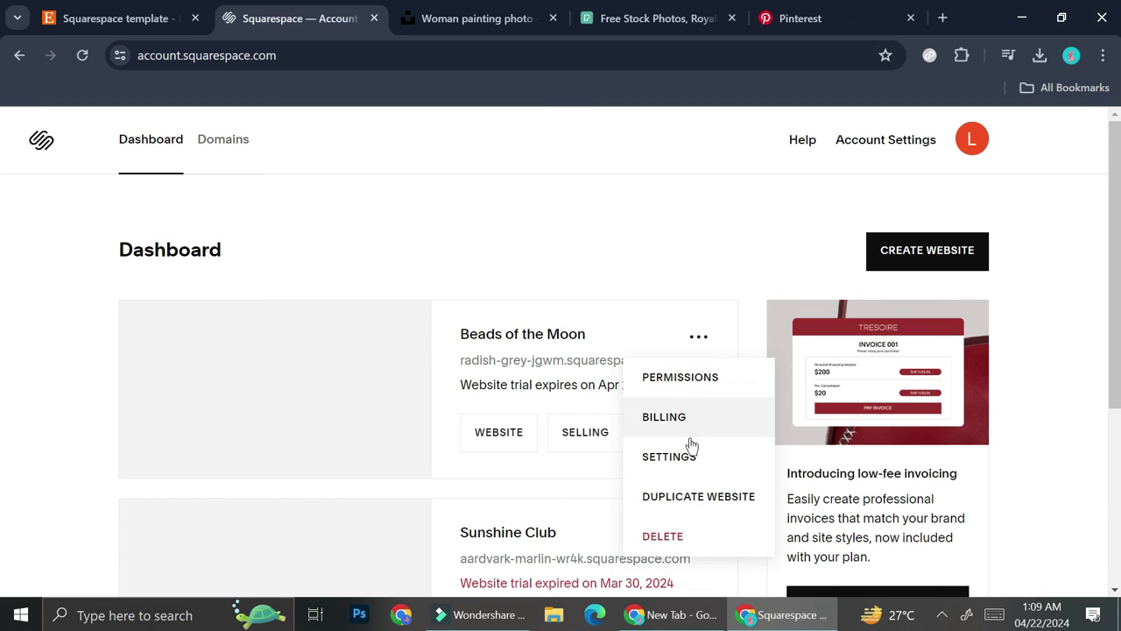
click(684, 483)
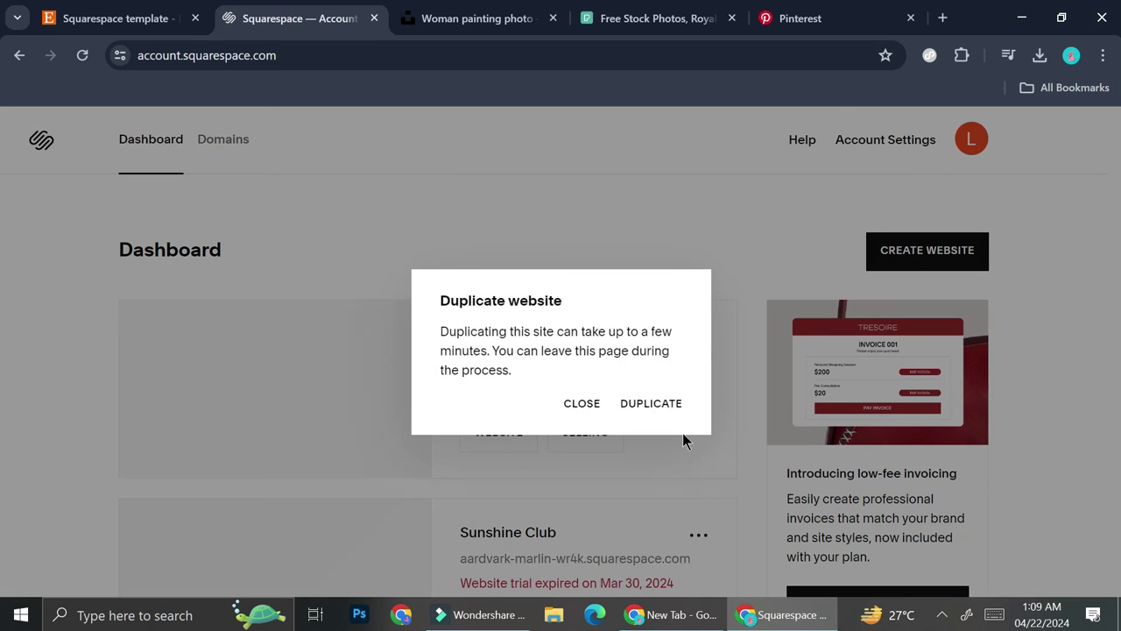
click(675, 406)
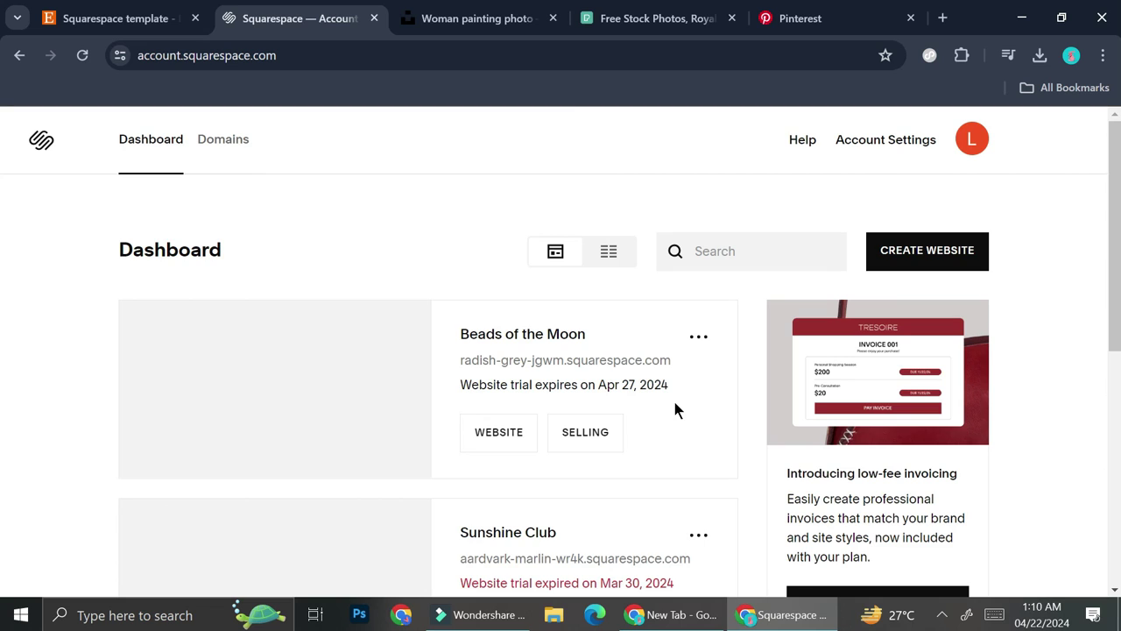
Open the permissions settings of the Fashion Stuff (Copy) website and dismiss the selling setup
scroll(675, 408, down, 10)
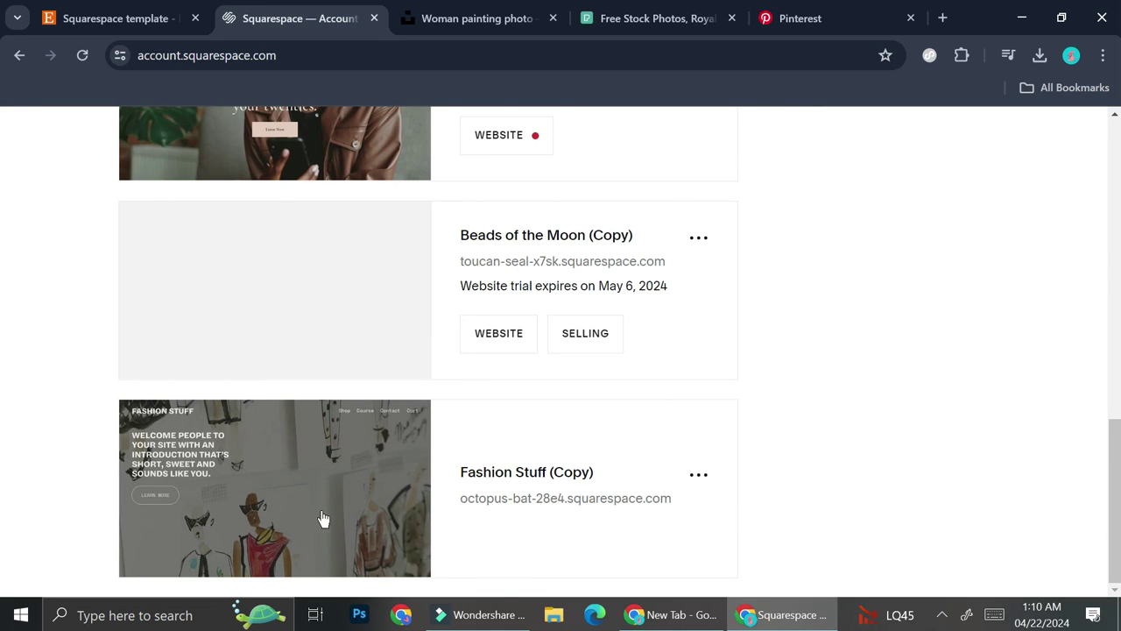
click(694, 475)
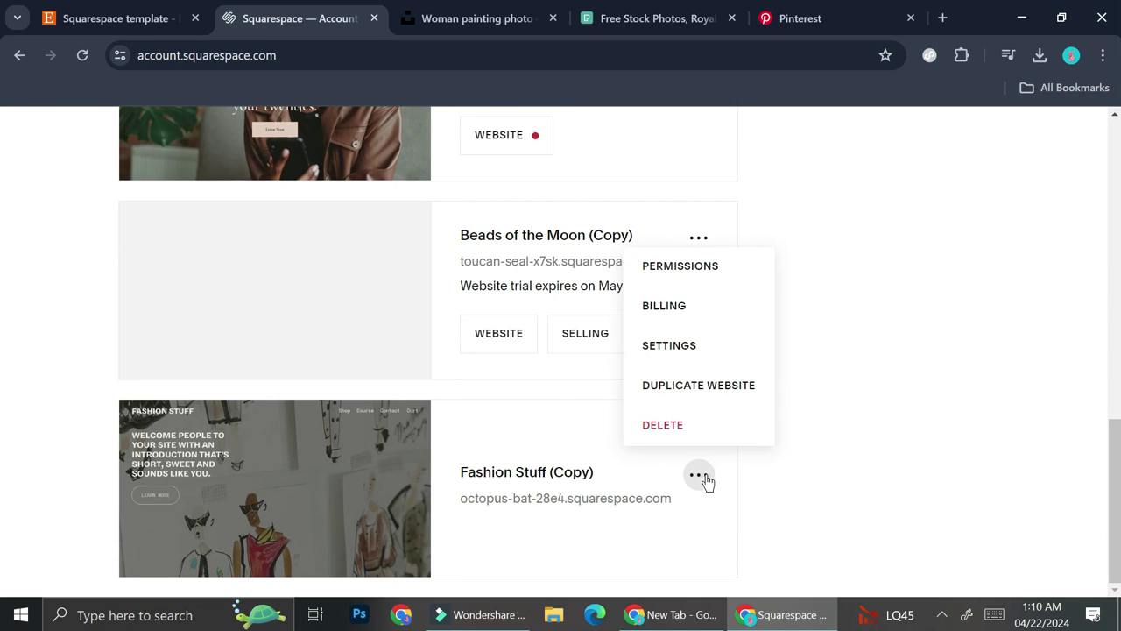
click(685, 274)
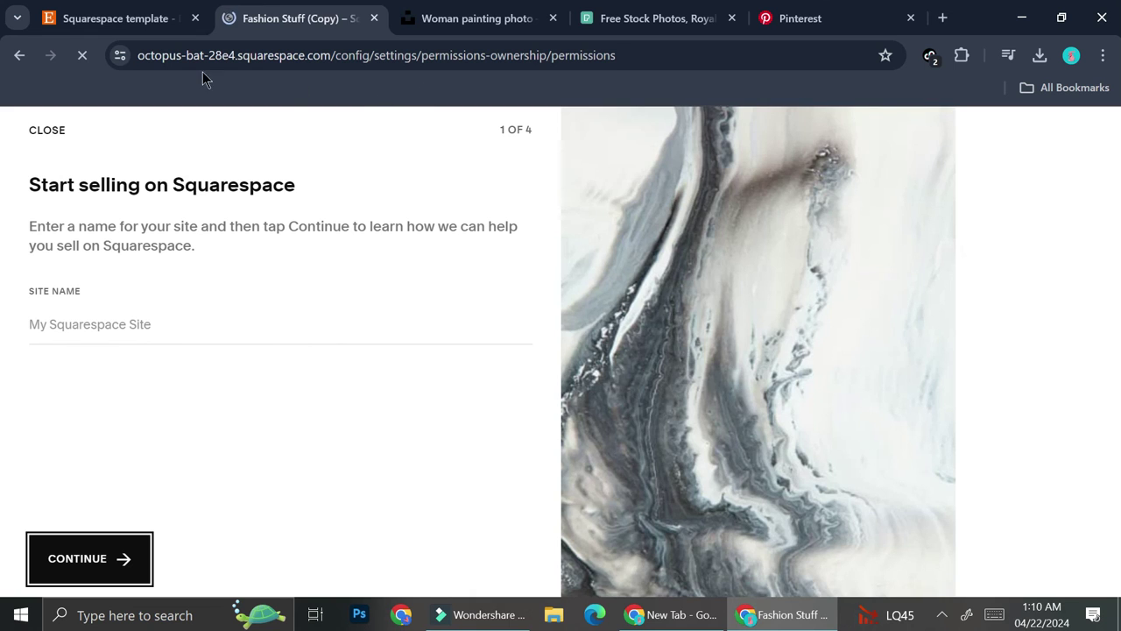
click(48, 132)
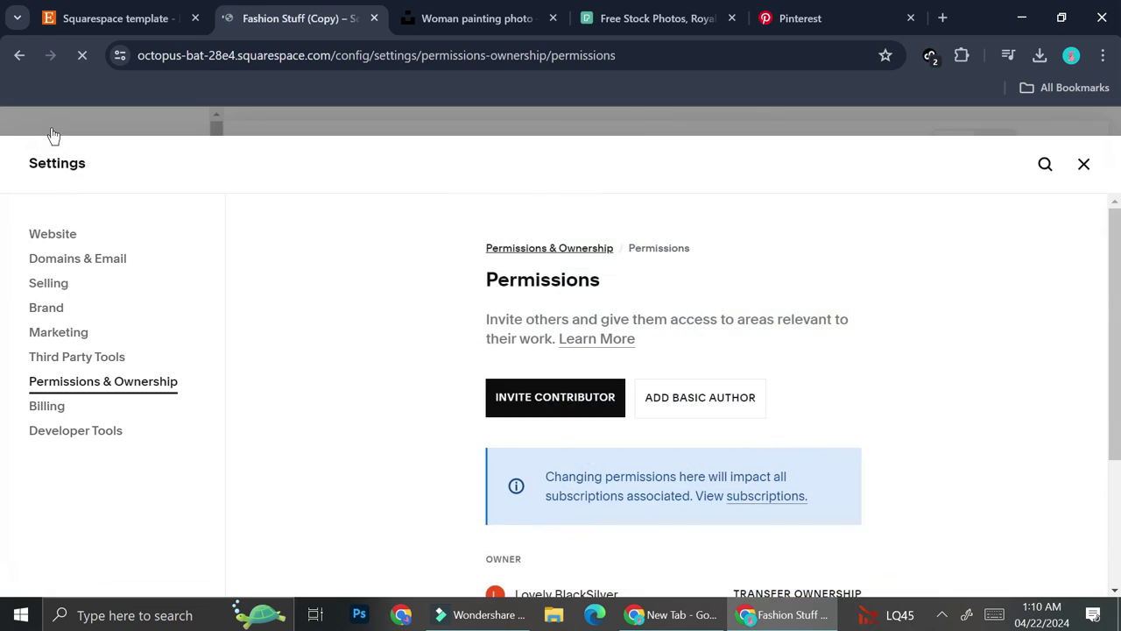
scroll(971, 363, down, 2)
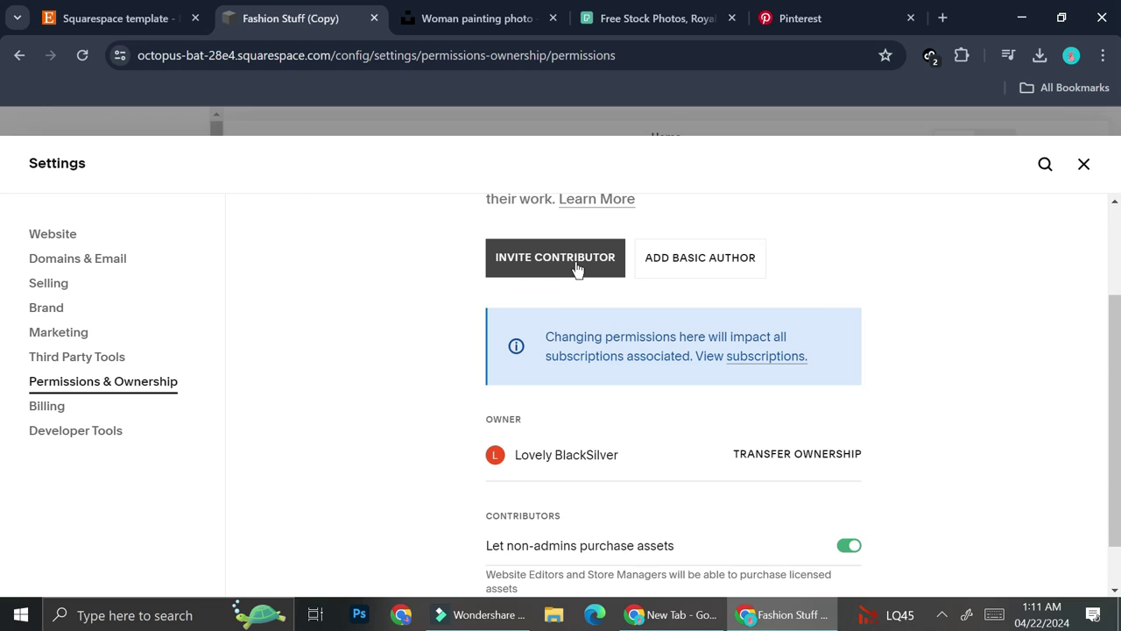